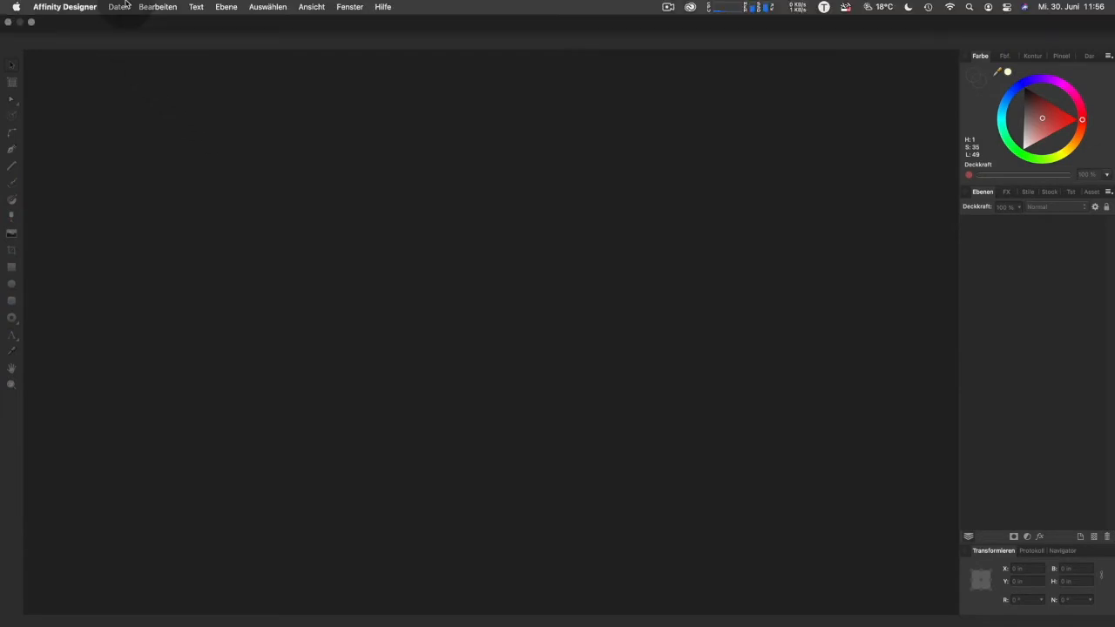
Step: Create a new document from the 12" Vinyl-Cover print preset, 12 in × 12 in at 300 DPI
left_click(113, 7)
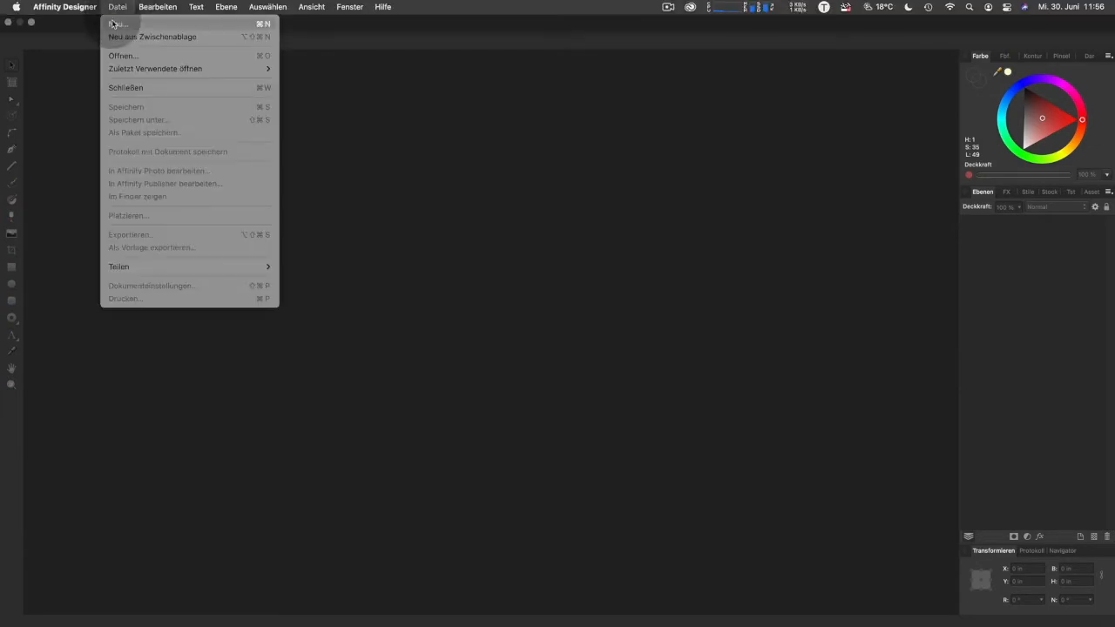
left_click(113, 24)
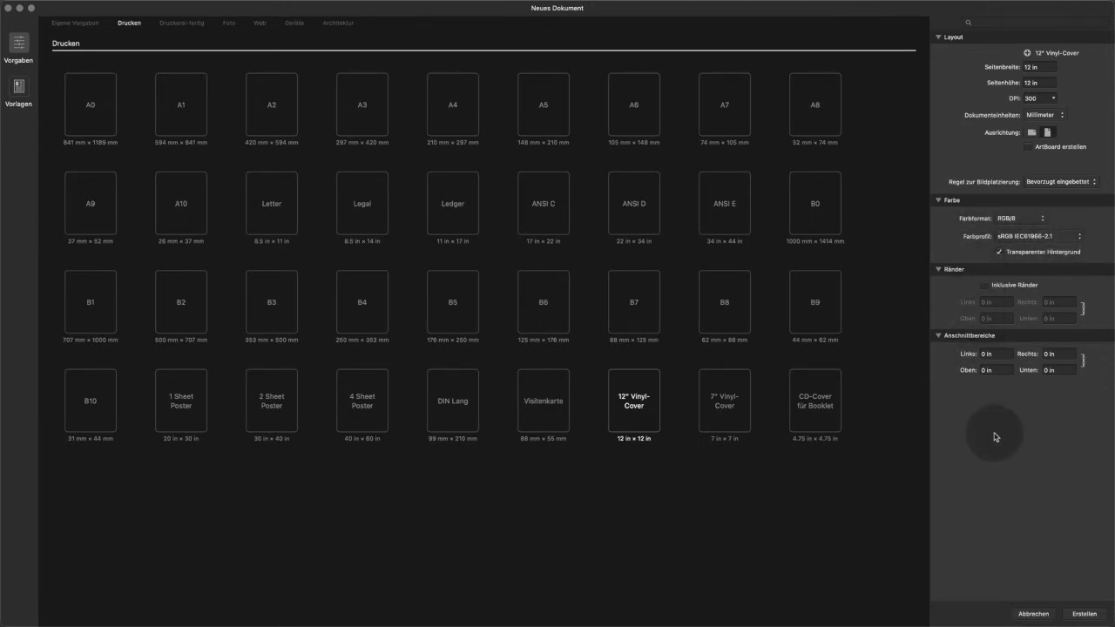
left_click(1083, 615)
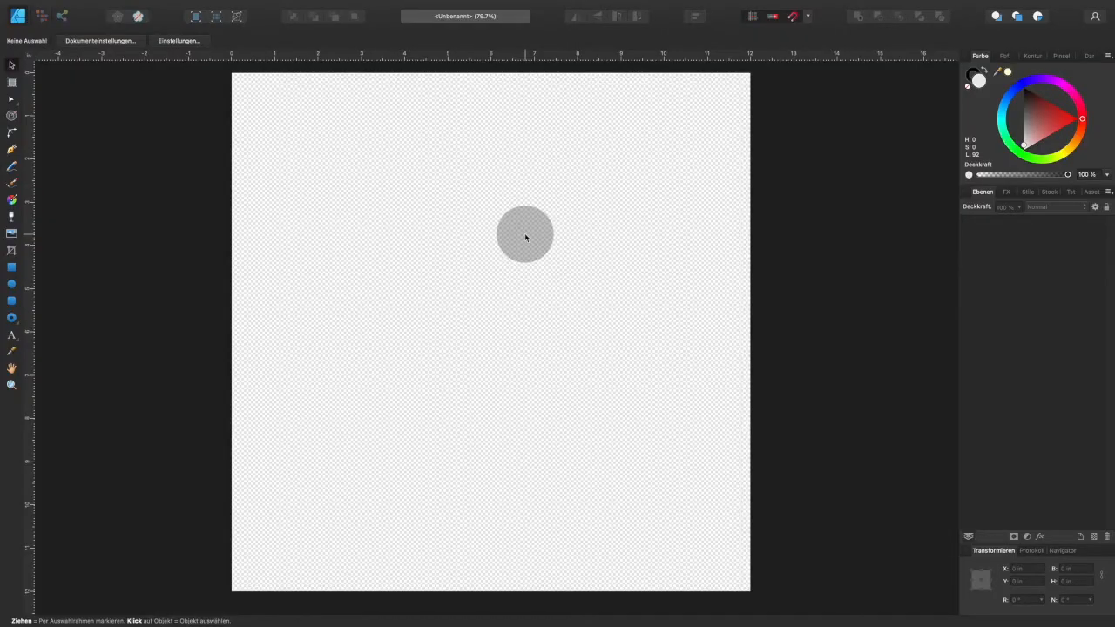
Step: Draw a circle about 3.07 in wide and place it in the page's upper-left area, at about X 1.59 in, Y 1.05 in
left_click(12, 287)
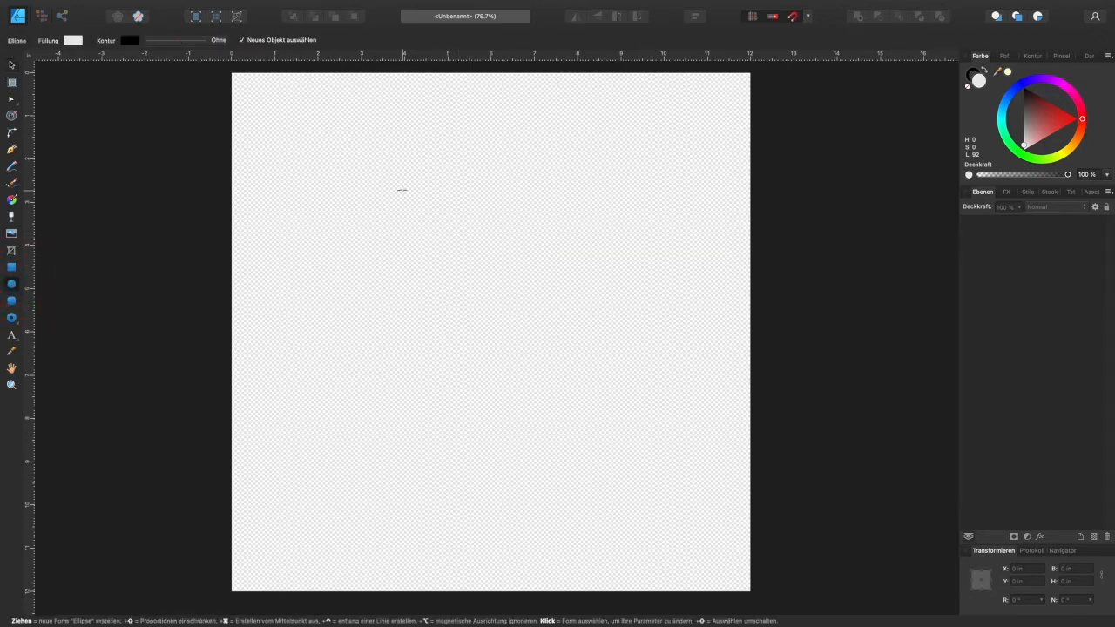
left_click_drag(394, 184, 453, 254)
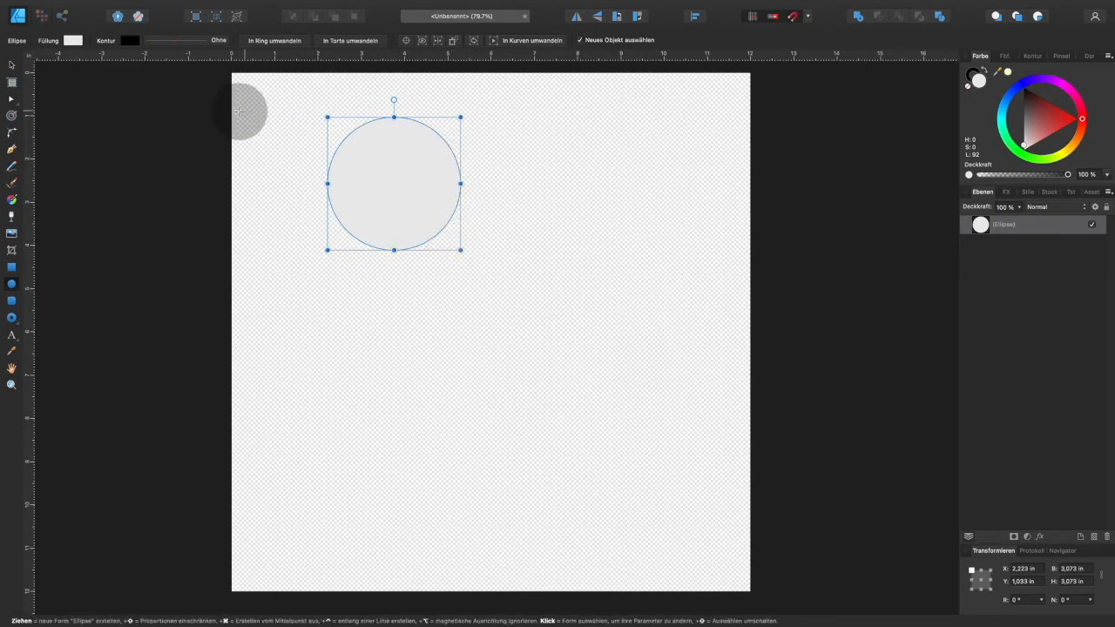
left_click(15, 64)
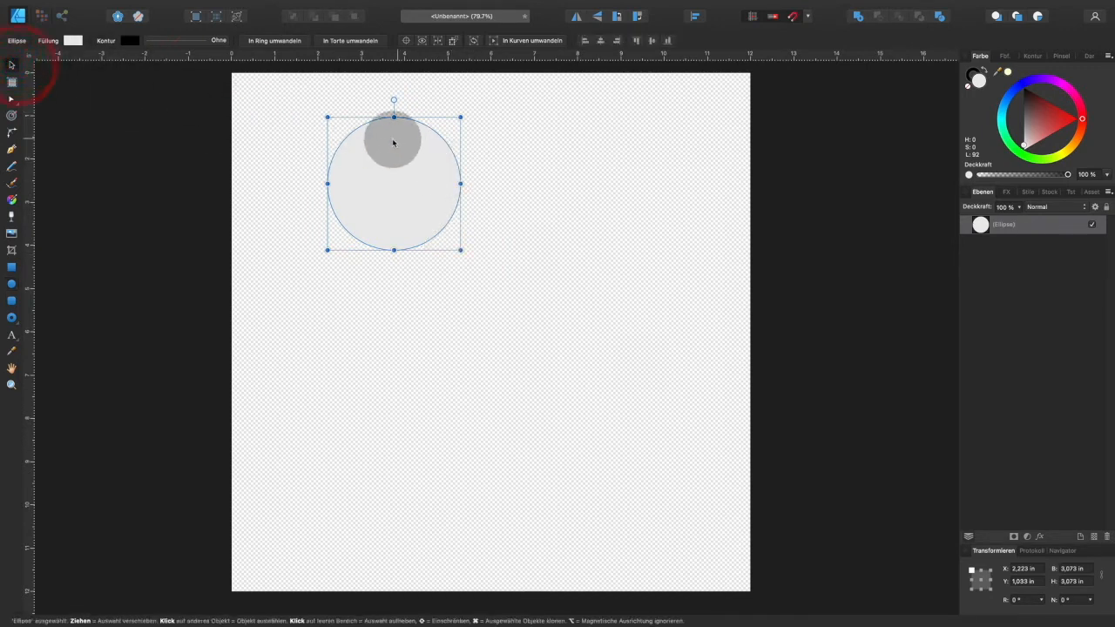
left_click_drag(392, 142, 370, 141)
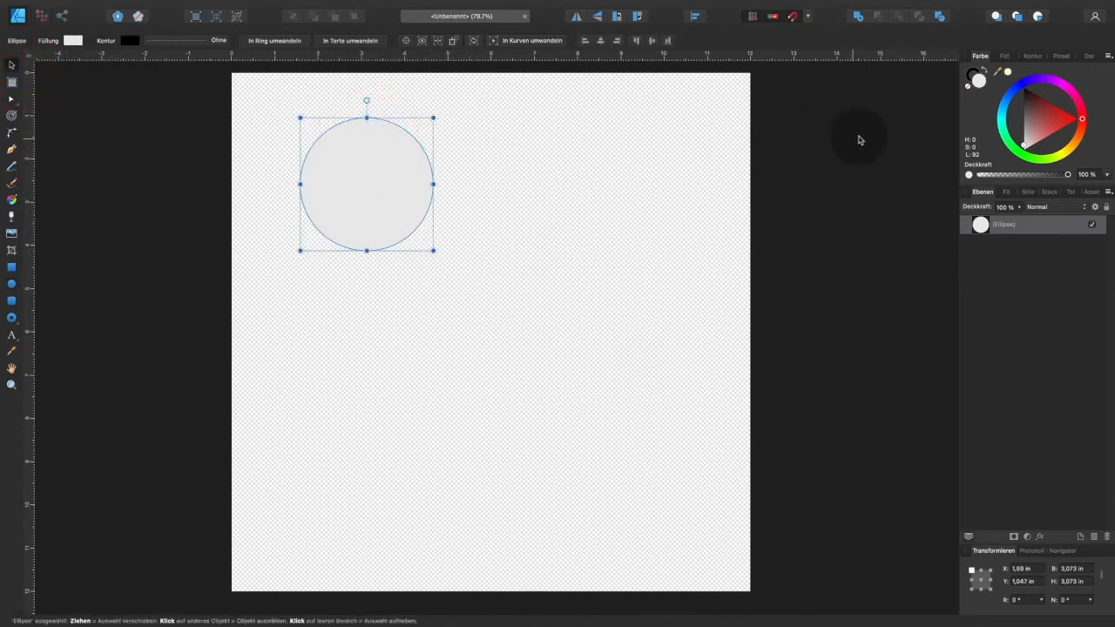
Step: Remove the circle's fill and give it a solid black outline 4.5 pt wide
left_click(966, 86)
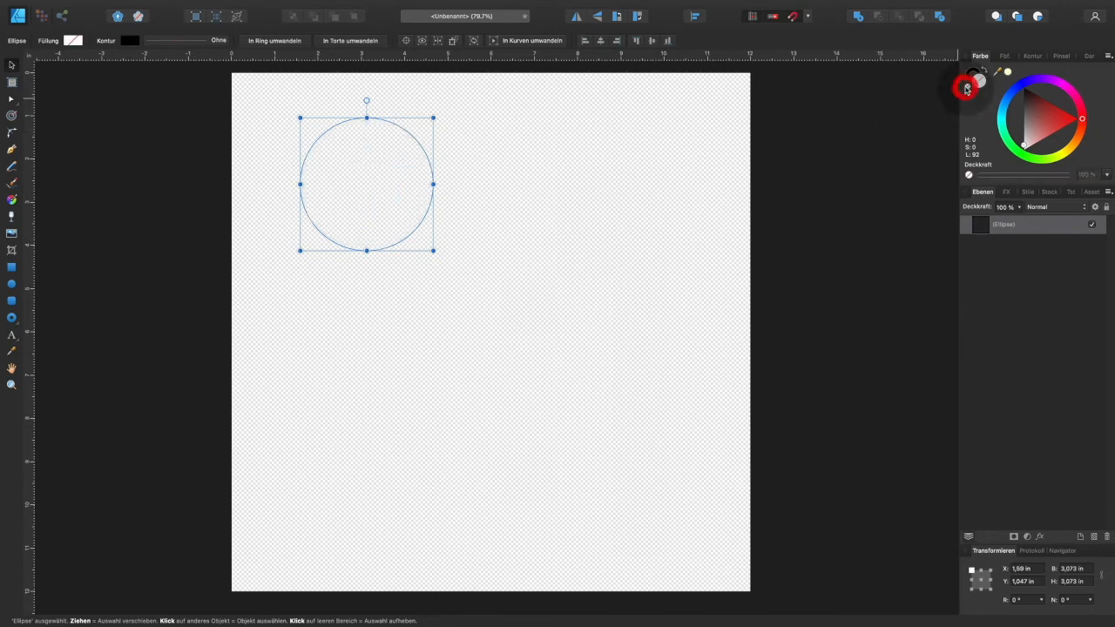
left_click(1032, 56)
left_click_drag(1001, 90, 1024, 92)
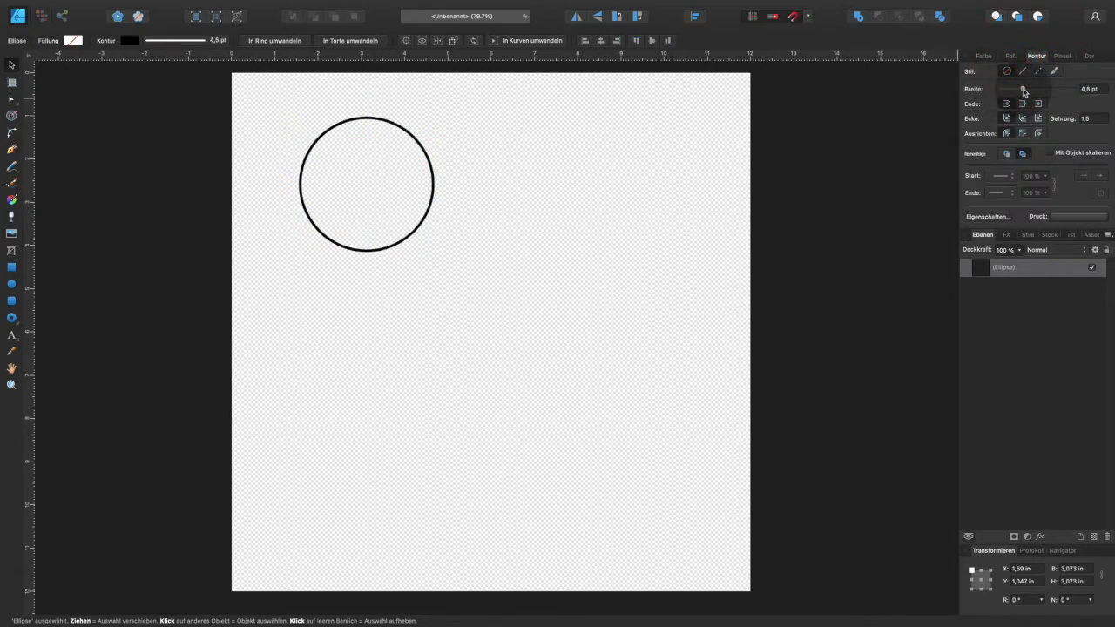
left_click(1022, 71)
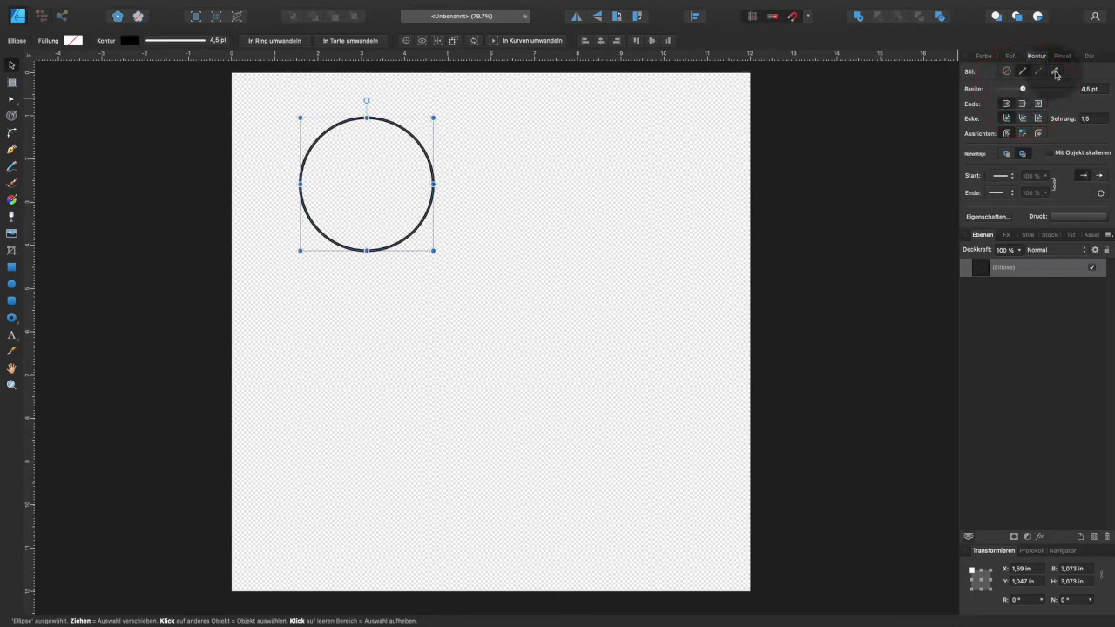
Step: Switch the circle's outline to the textured brush style and apply the size 425 brush from Meine Pinsel
left_click(1054, 71)
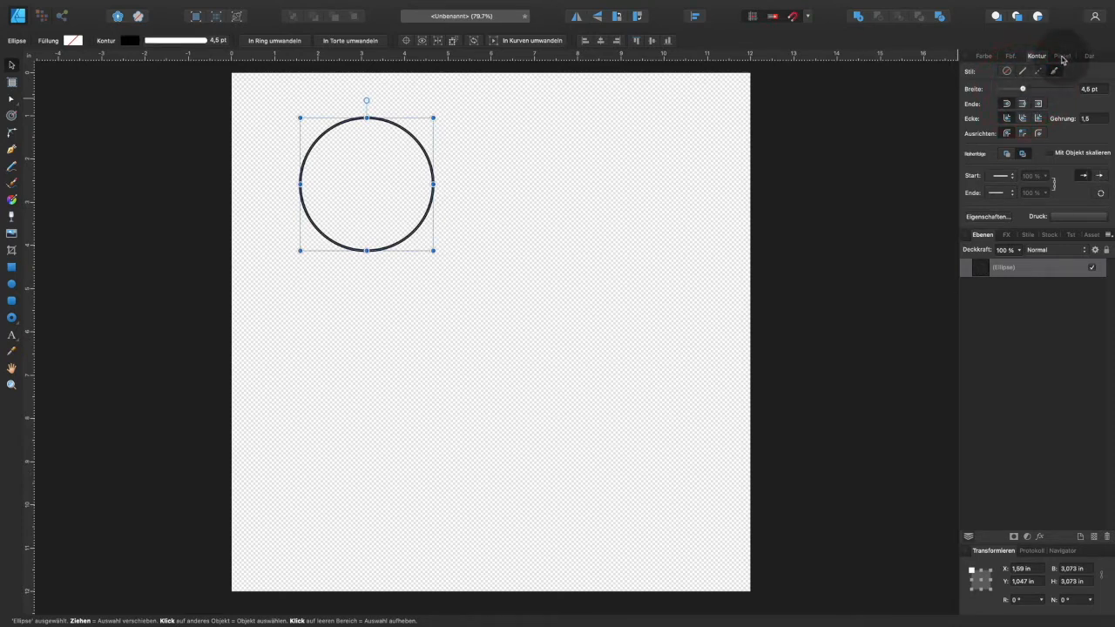
left_click(1063, 56)
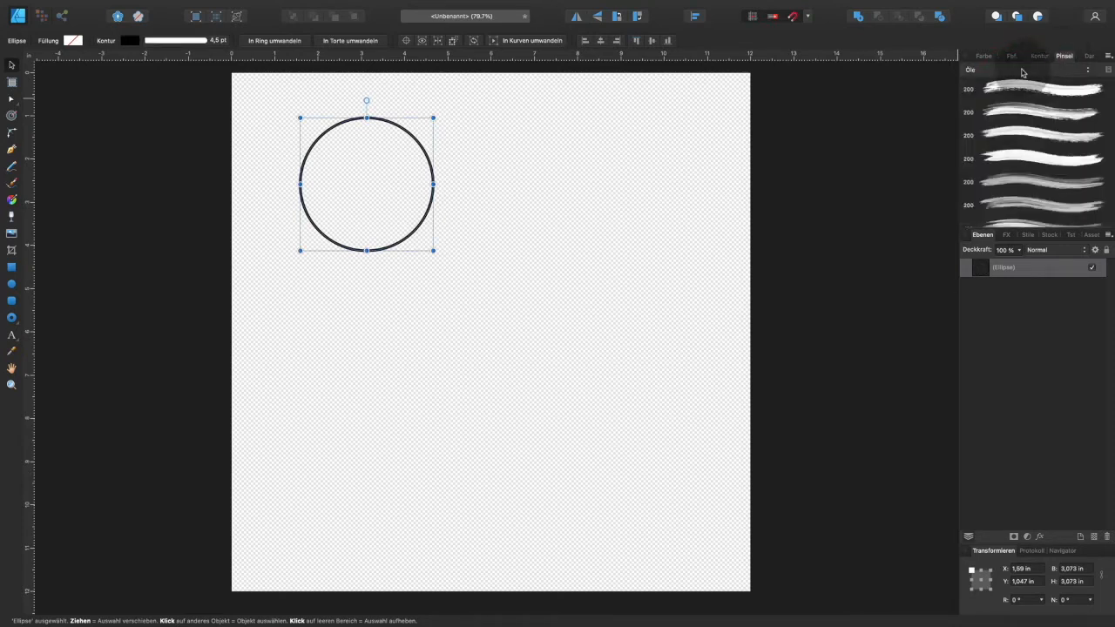
left_click(1022, 71)
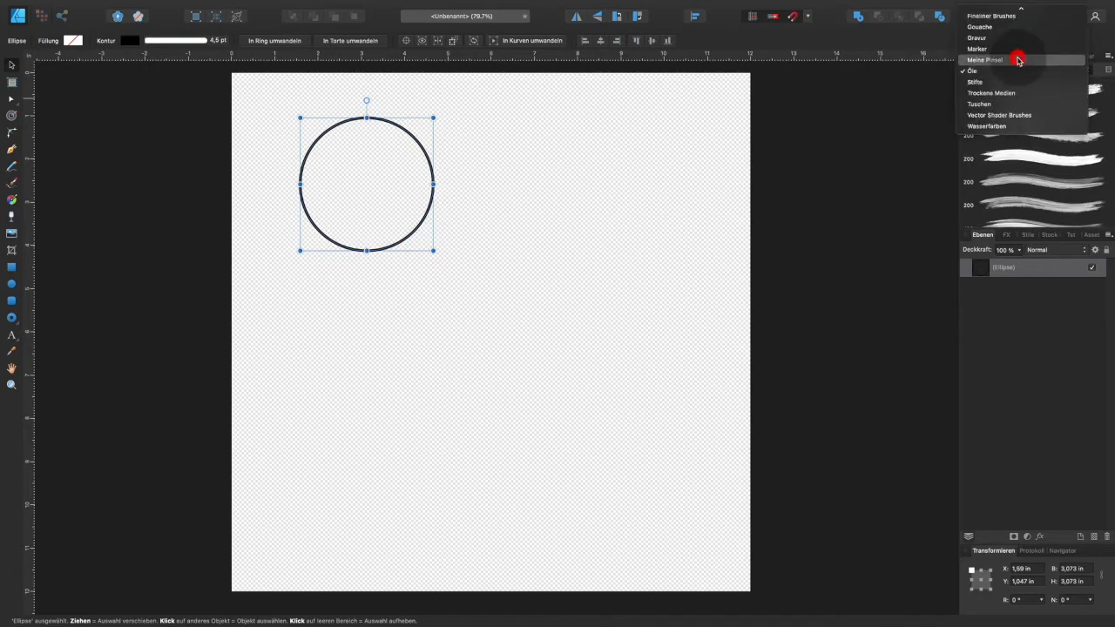
left_click(1015, 60)
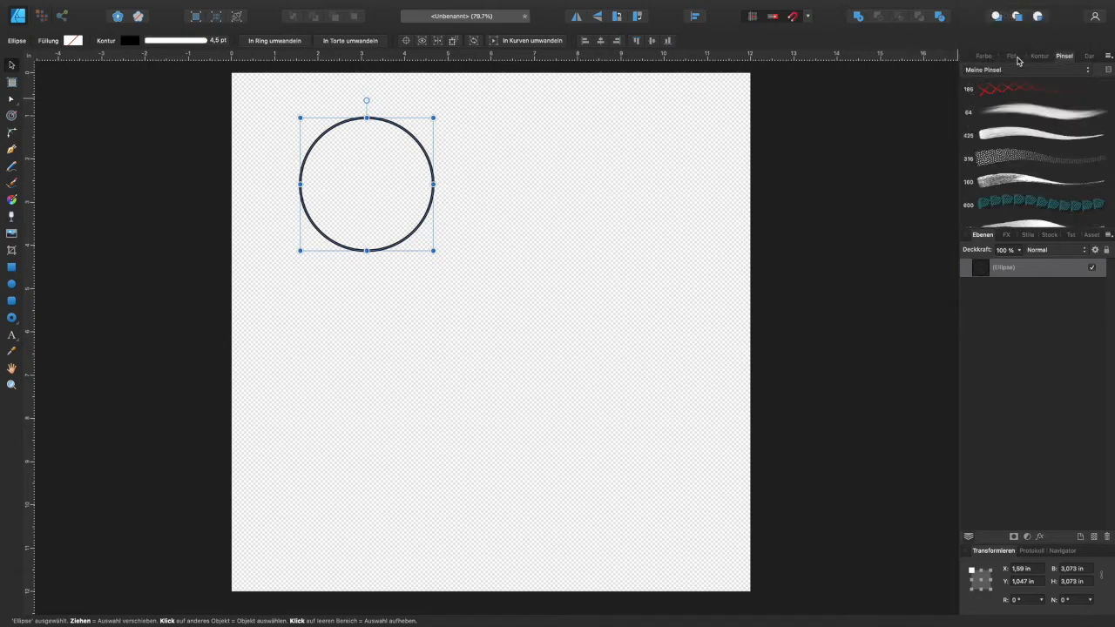
left_click(1010, 131)
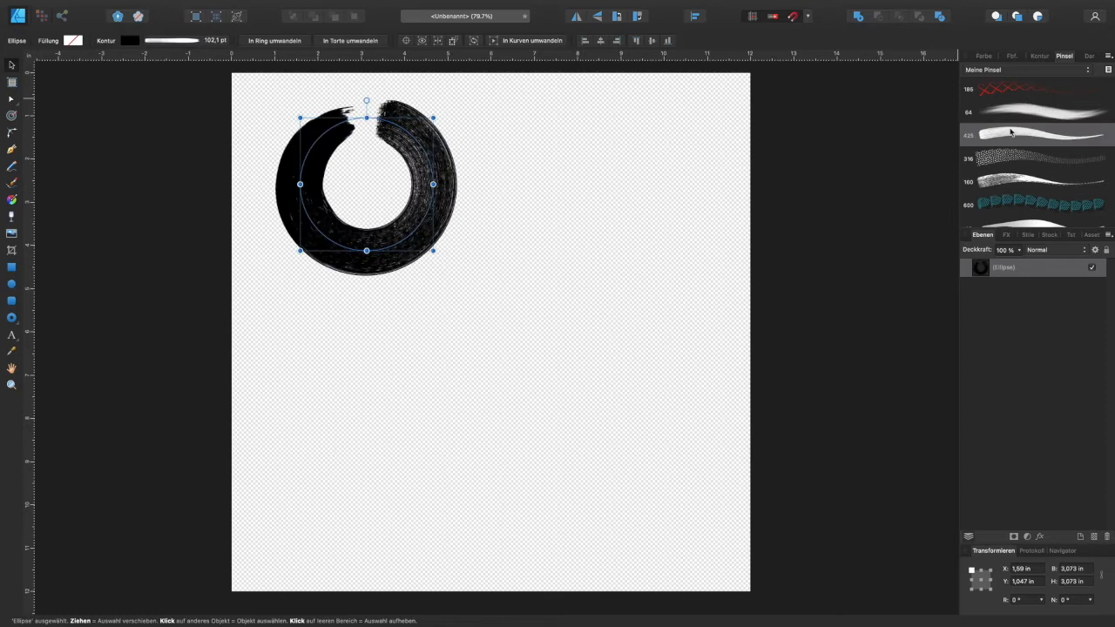
Step: Reduce the circle's brush outline width to 2 pt and deselect the circle
left_click(1041, 57)
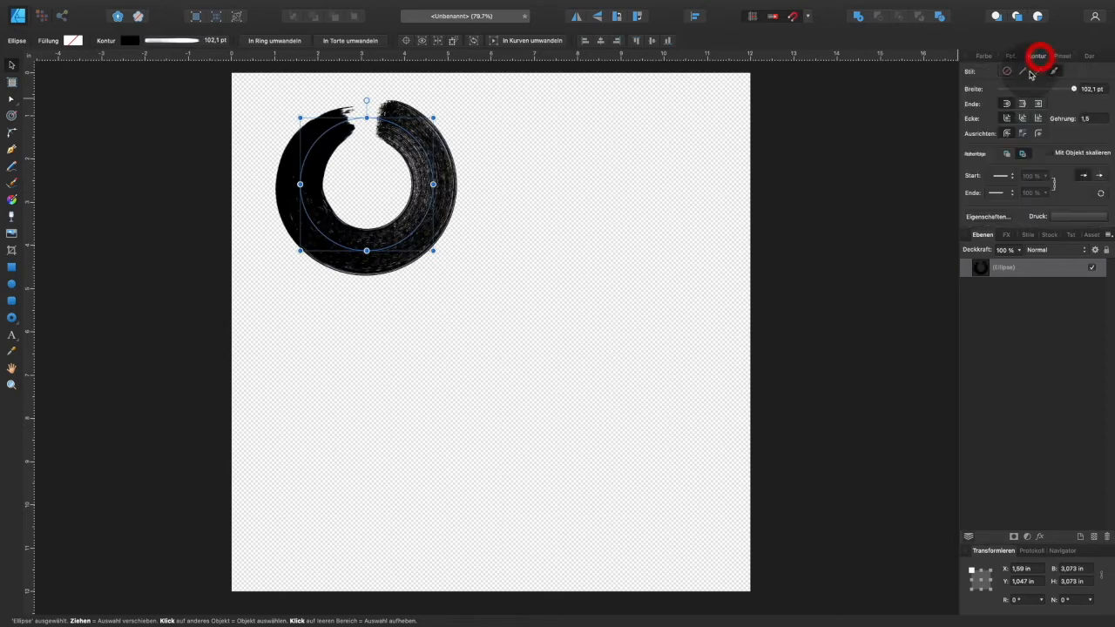
left_click_drag(1073, 91, 1021, 90)
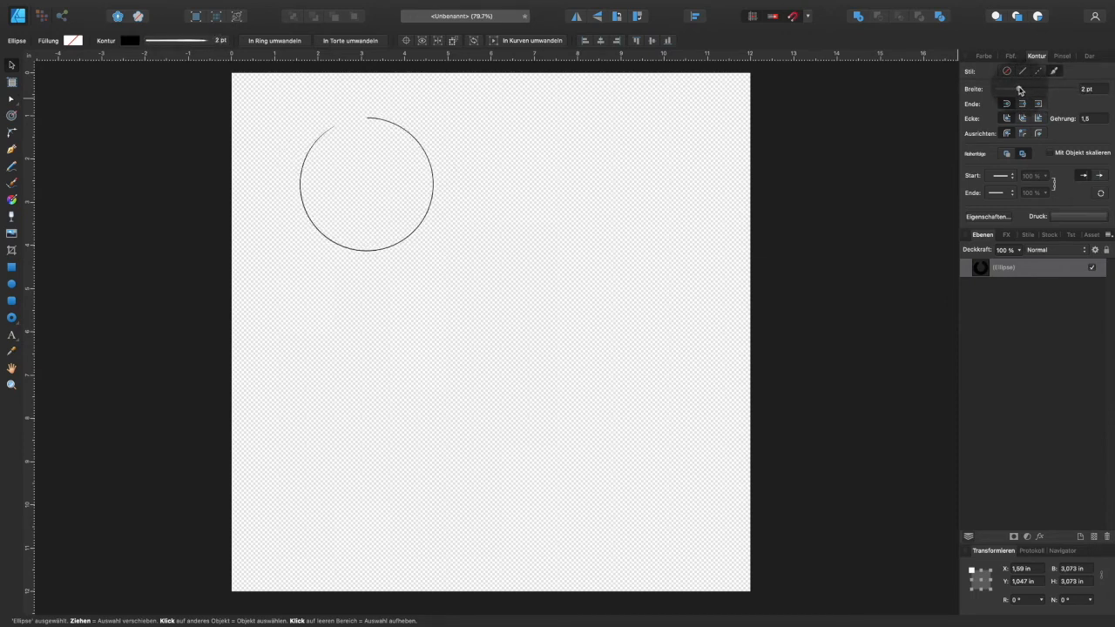
left_click_drag(1020, 91, 1020, 91)
left_click(1020, 90)
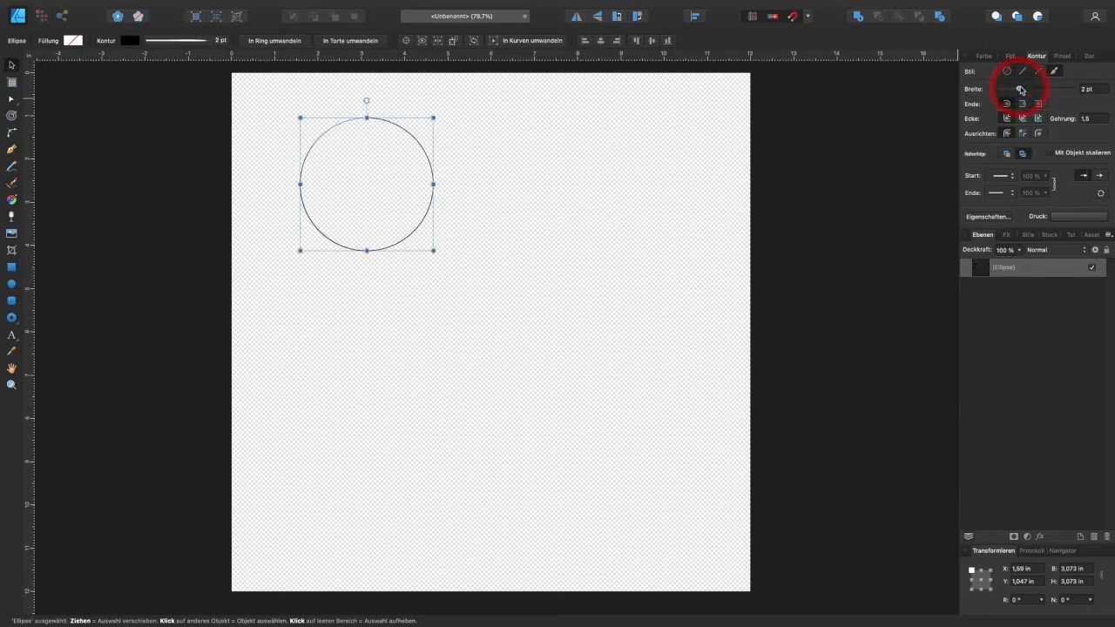
left_click(845, 130)
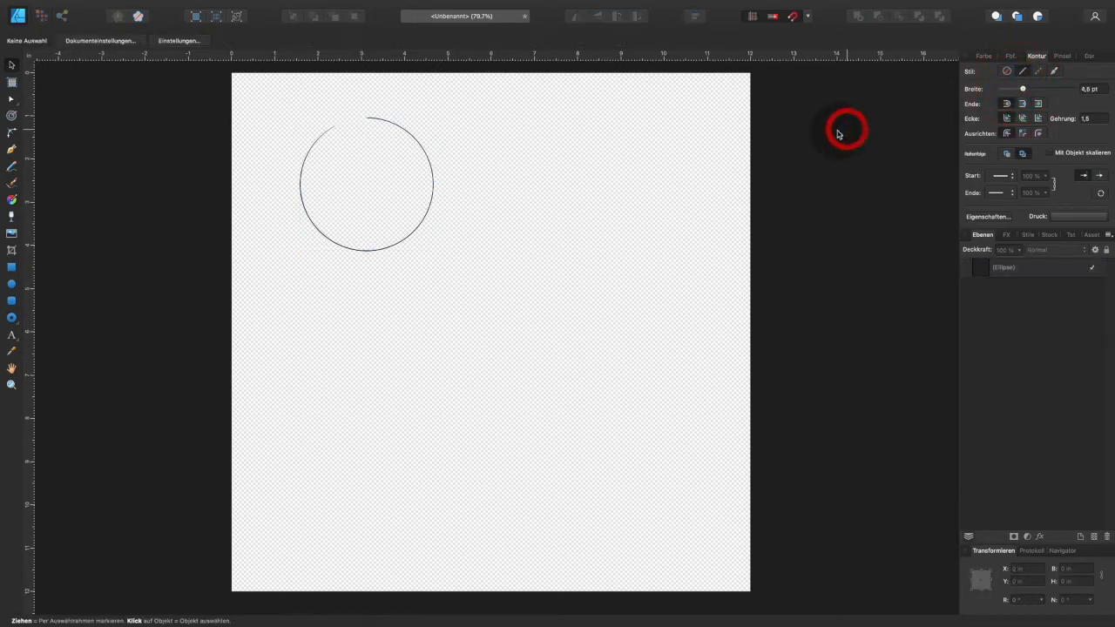
Step: Apply the soft size 64 brush from Meine Pinsel to the circle's outline and set its width to 4 pt
left_click(386, 119)
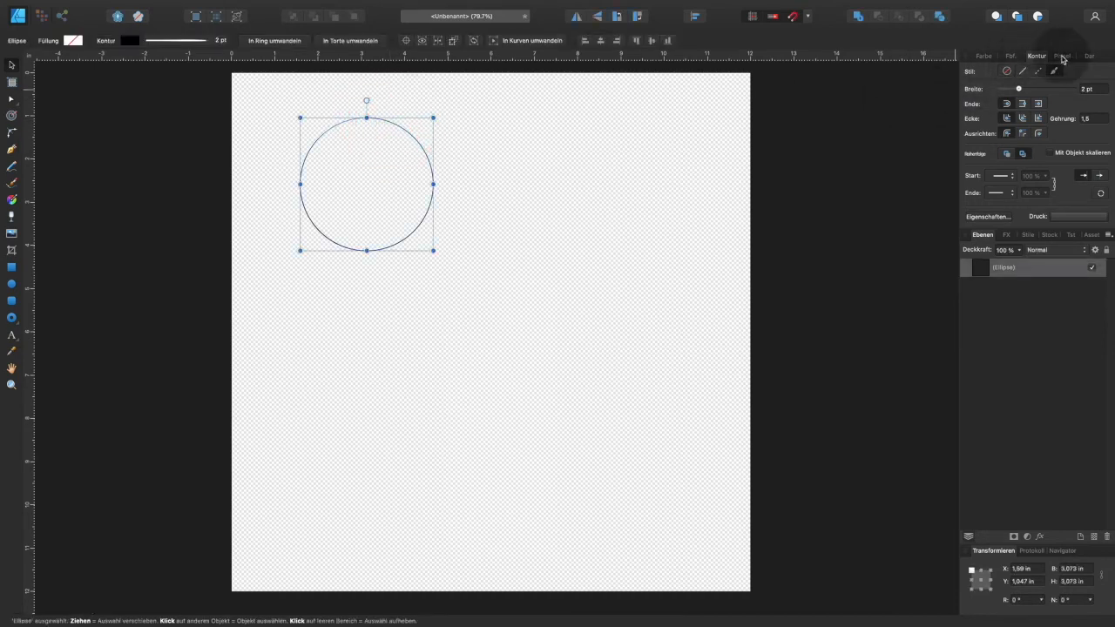
left_click(1063, 57)
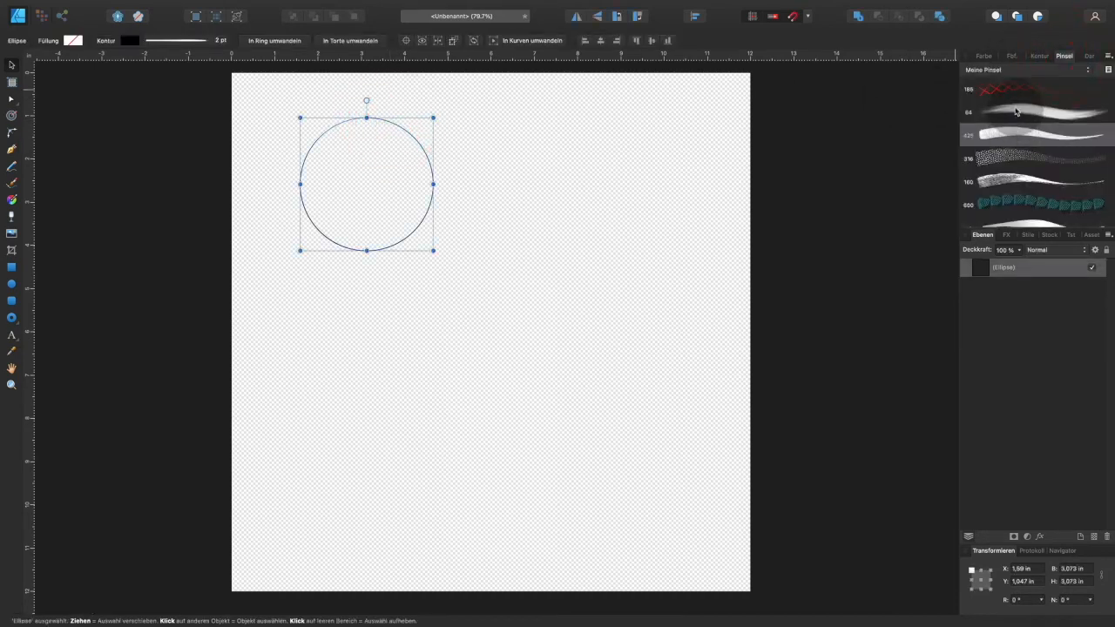
left_click(1015, 111)
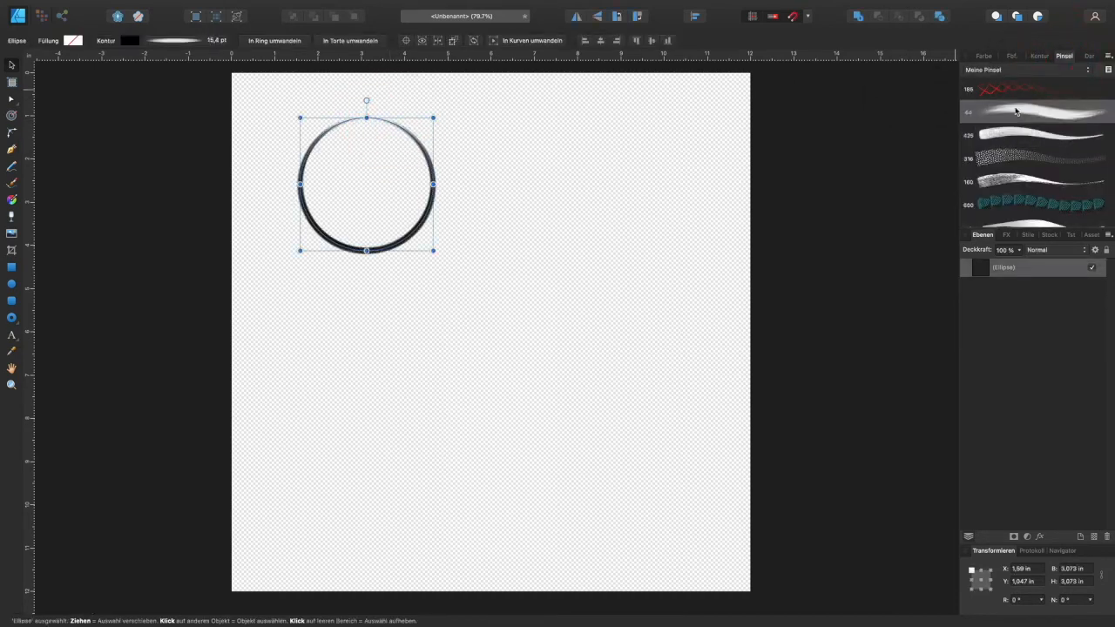
left_click(1036, 56)
left_click_drag(1036, 88, 1022, 89)
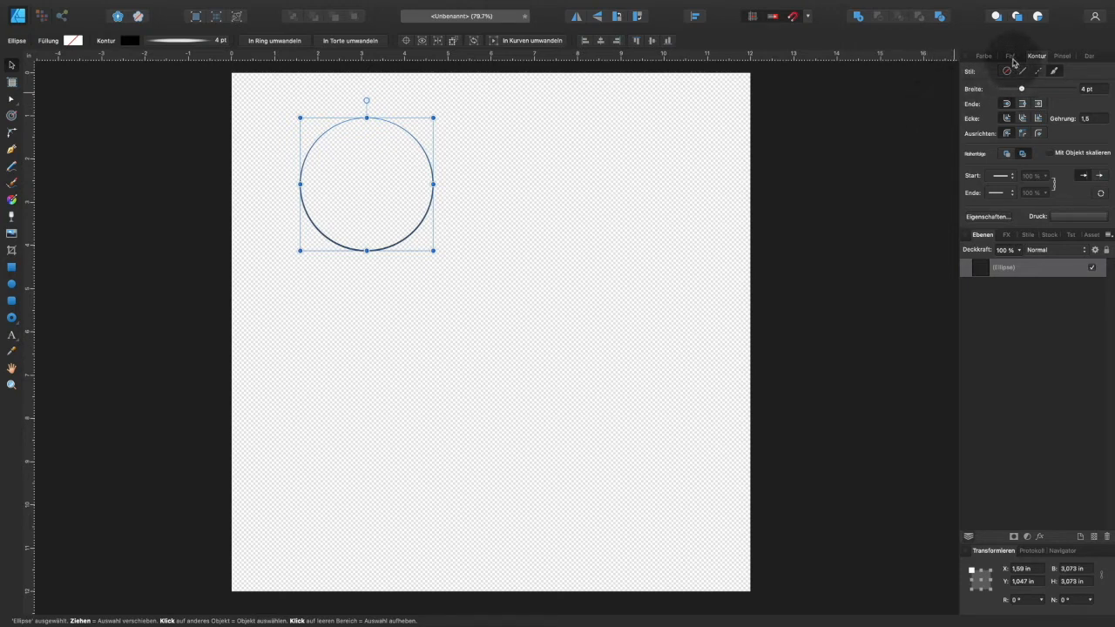
left_click(884, 133)
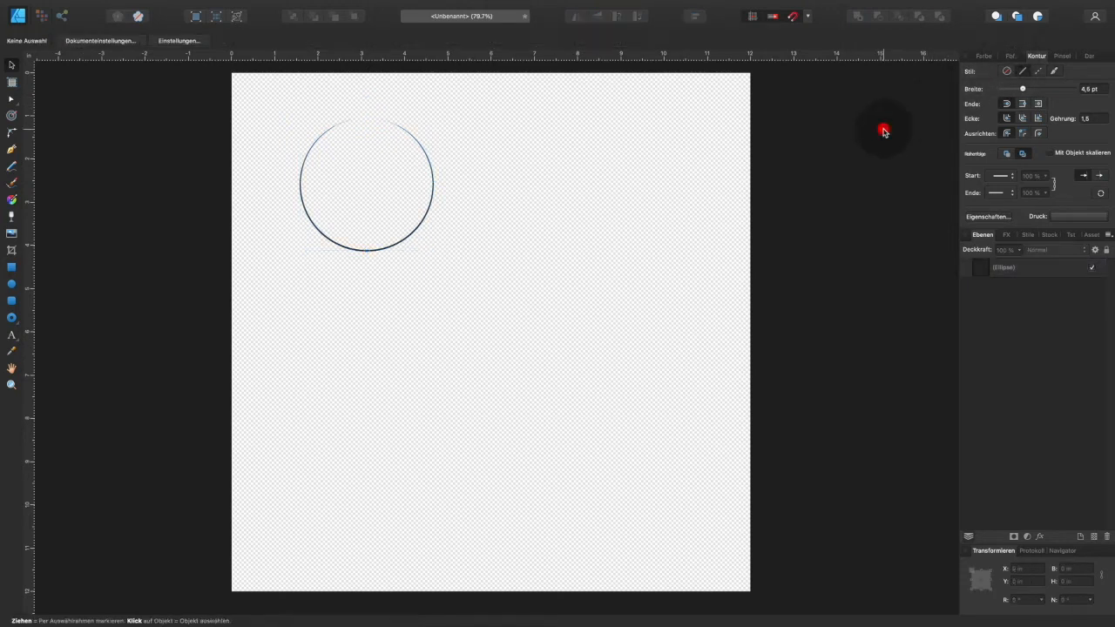
Step: Add a new layer above the circle and set the Vector Brush width to about 340.7 px
left_click(434, 179)
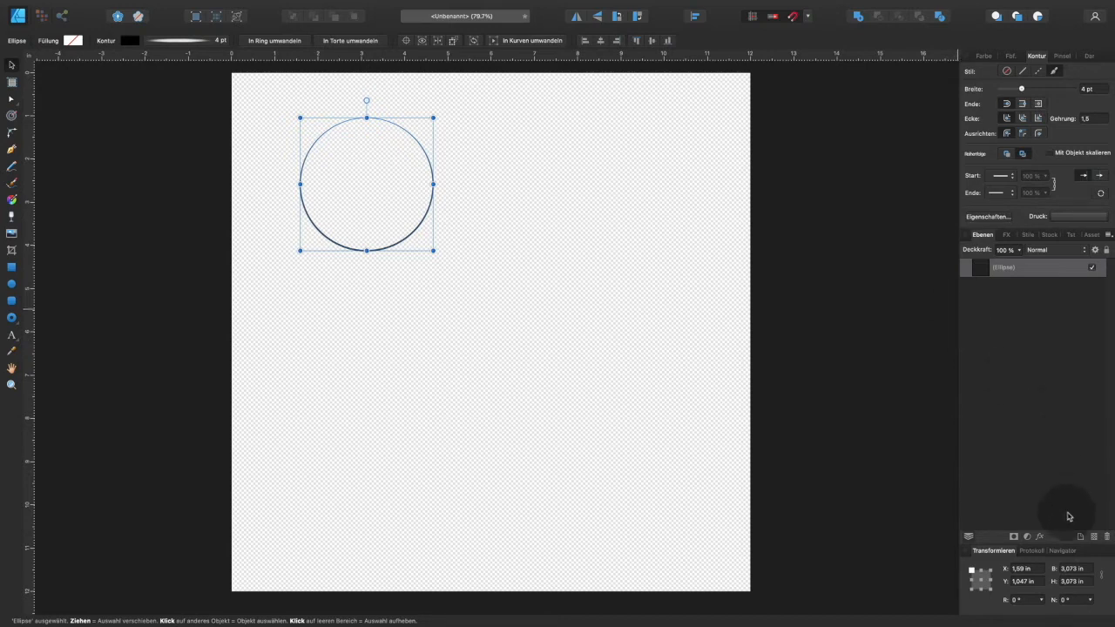
left_click(1081, 537)
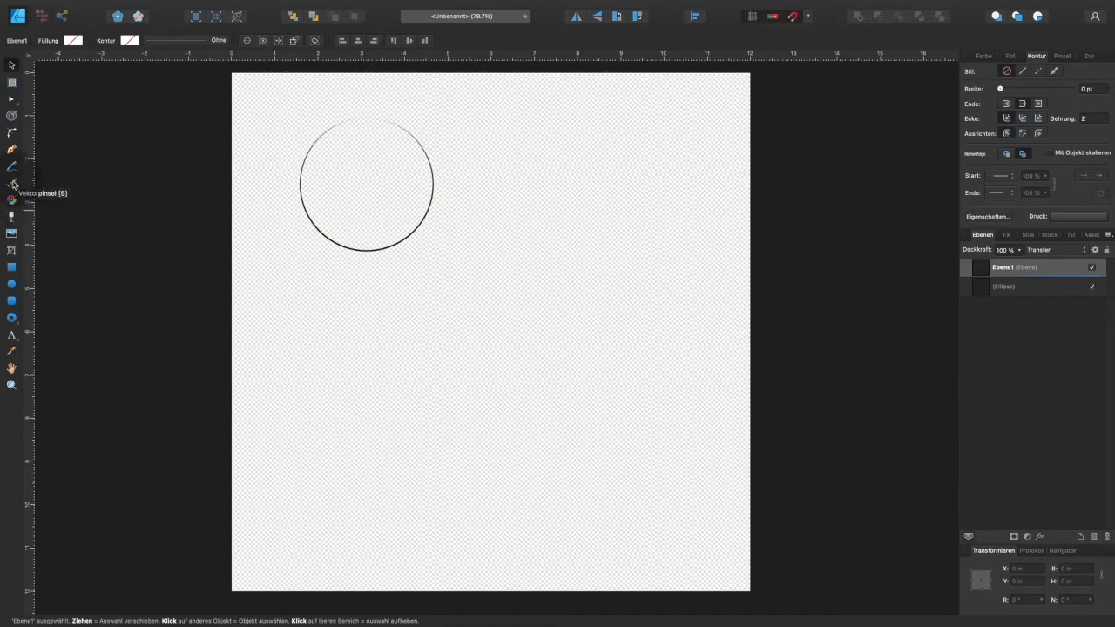
left_click(11, 183)
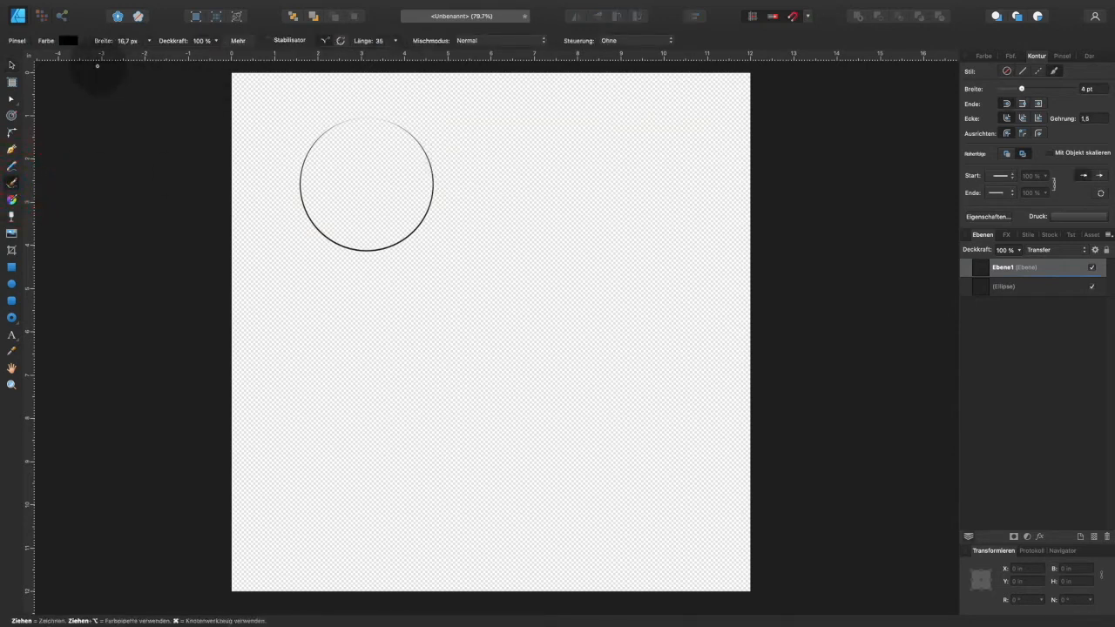
left_click_drag(100, 42, 288, 44)
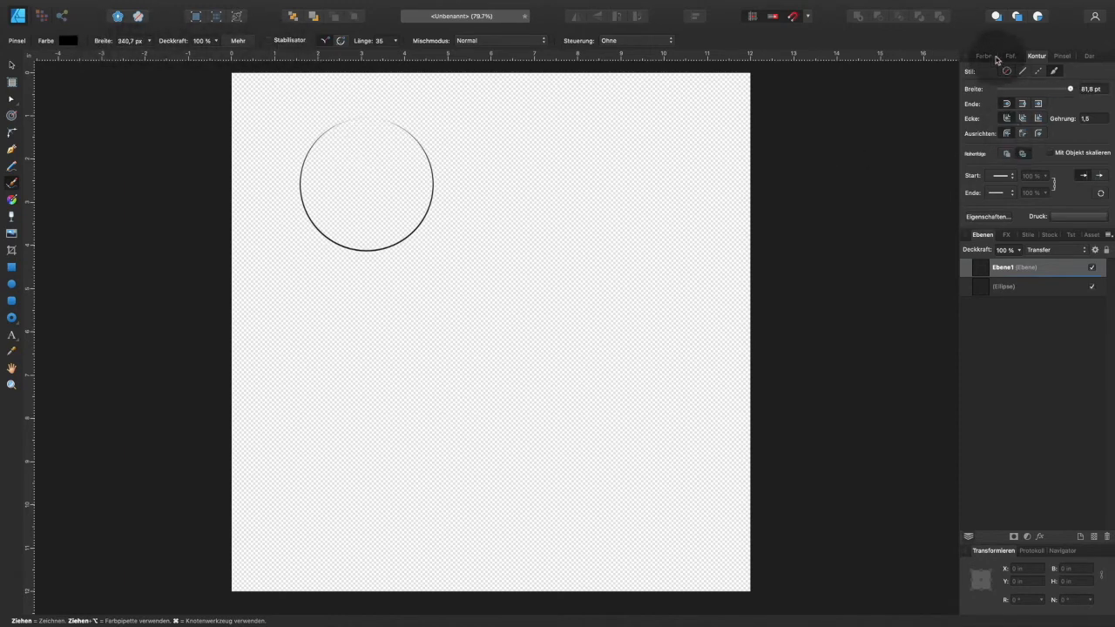
Step: Select the first of the 64 px brushes near the end of the Öle category for painting
left_click(1063, 57)
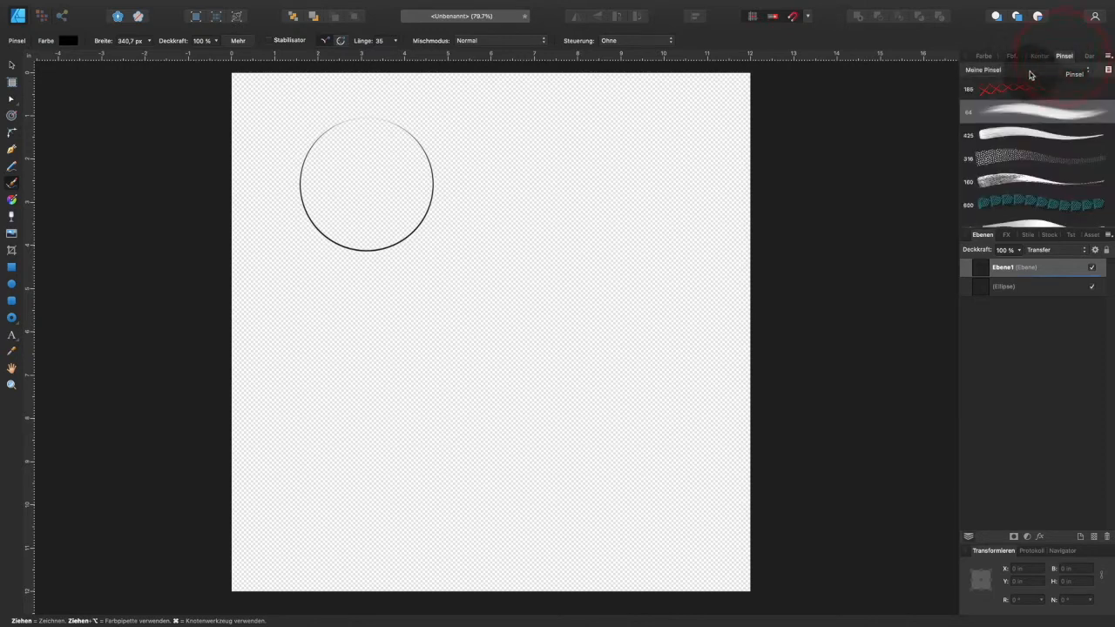
left_click(1031, 72)
left_click(1028, 82)
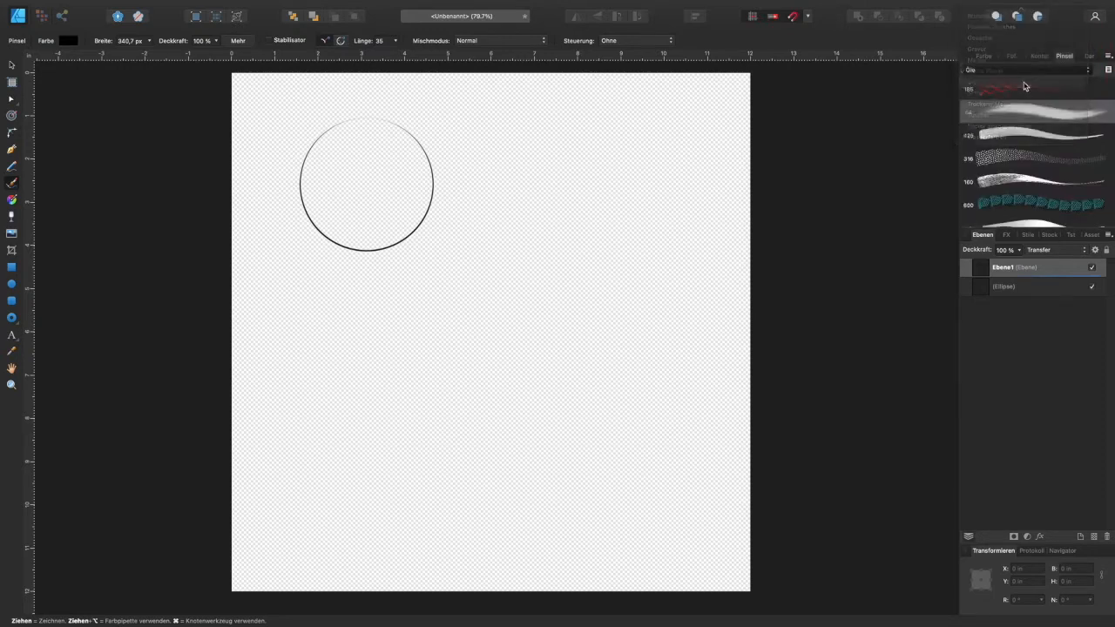
scroll(1025, 136, "down", 5)
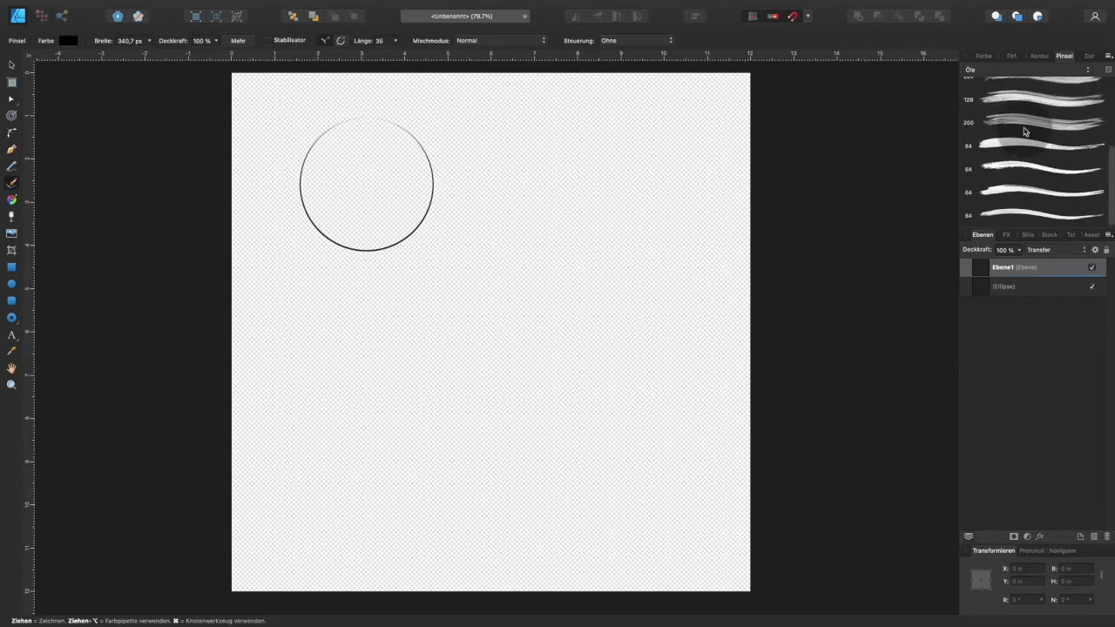
left_click(1014, 146)
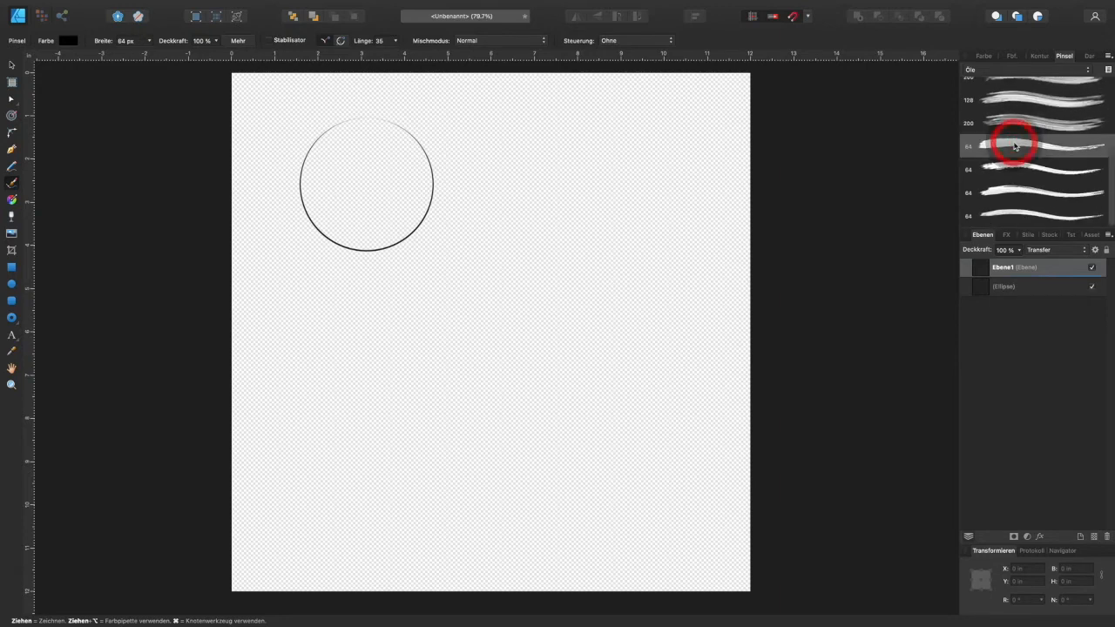
Step: Choose the red first swatch of the Youtube 2 palette as the brush colour
left_click(984, 57)
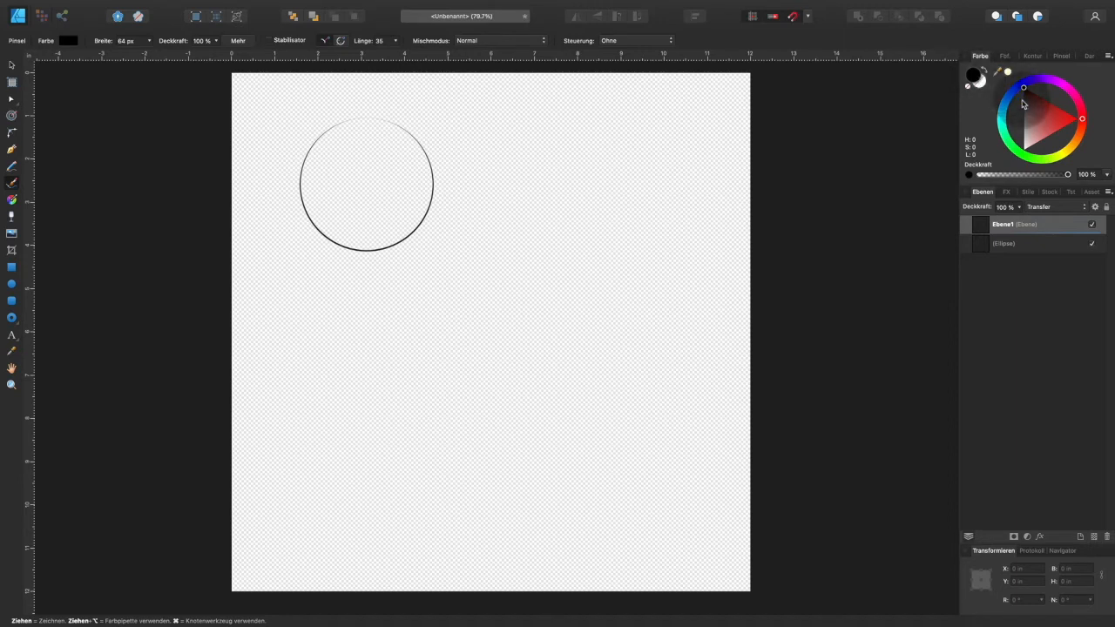
left_click(1005, 57)
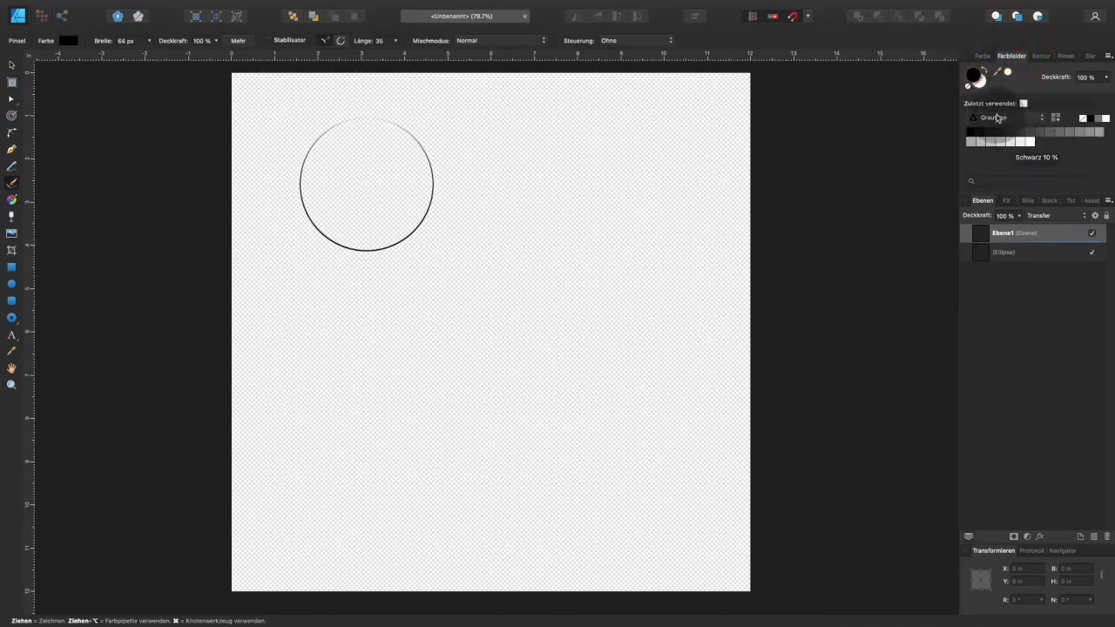
left_click(999, 119)
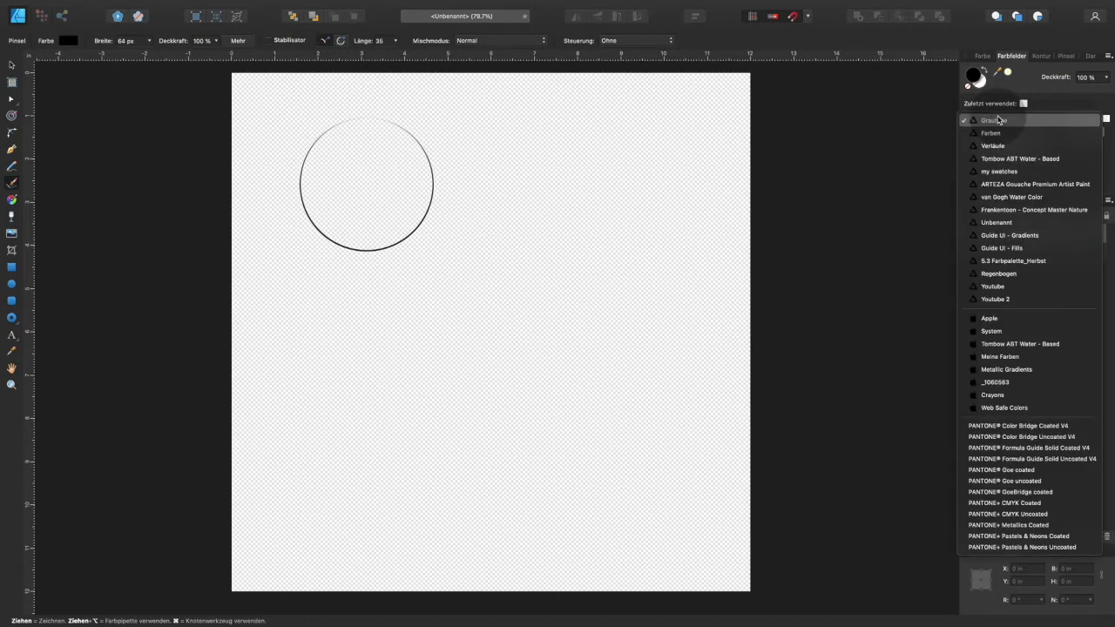
left_click(1035, 296)
left_click(971, 132)
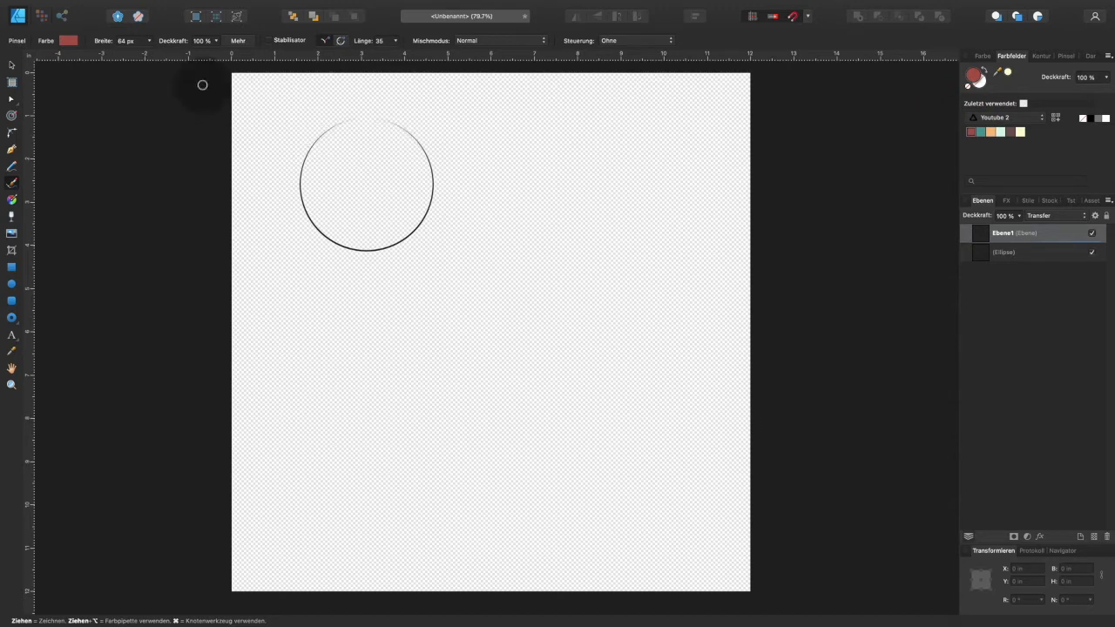
Step: Set the Vector Brush width to 309 px and paint red oil strokes around the circle on Ebene1
left_click(105, 44)
left_click_drag(105, 43, 282, 46)
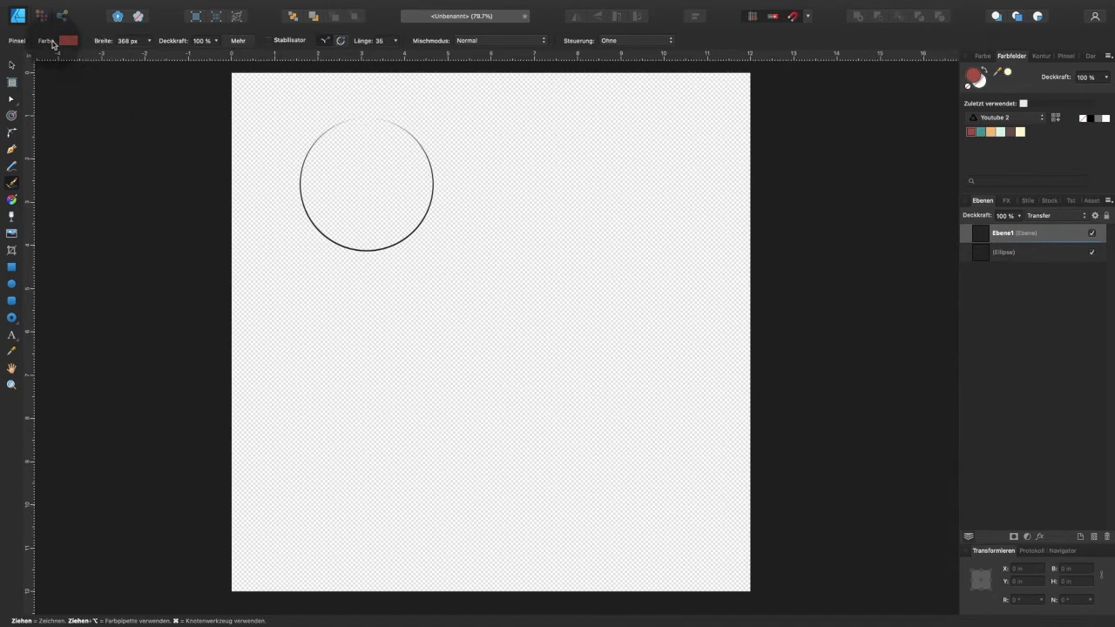
left_click(97, 45)
left_click_drag(104, 45, 82, 48)
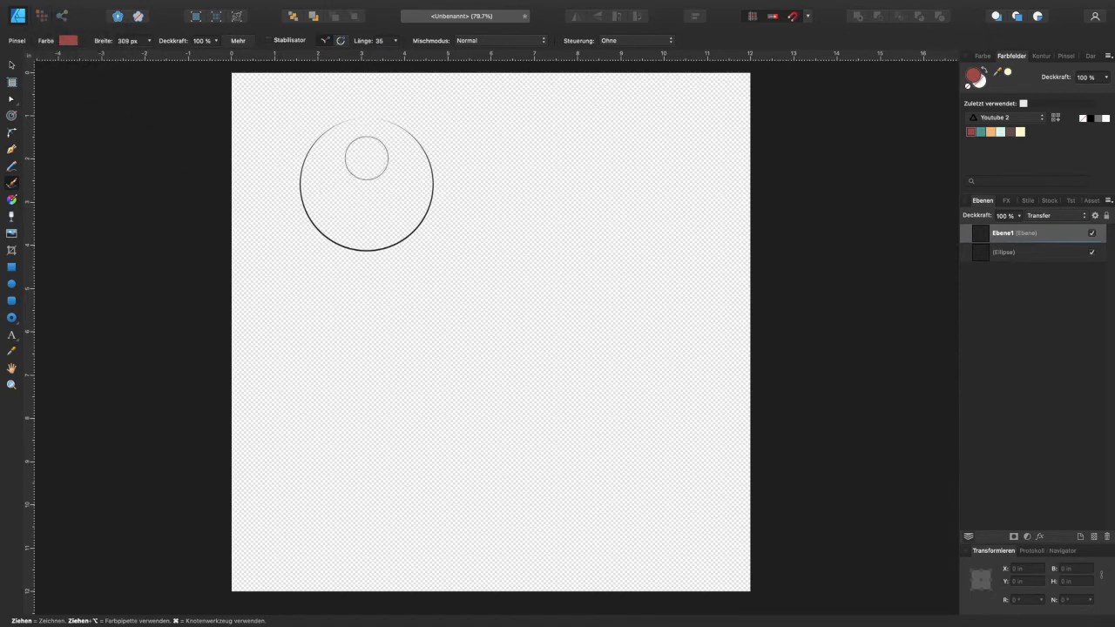
mouse_move(364, 150)
left_mouse_down()
mouse_move(336, 147)
mouse_move(325, 161)
mouse_move(324, 211)
mouse_move(356, 231)
mouse_move(401, 225)
mouse_move(419, 158)
mouse_move(376, 116)
mouse_move(340, 116)
mouse_move(300, 179)
mouse_move(329, 234)
mouse_move(387, 246)
mouse_move(431, 204)
mouse_move(431, 153)
mouse_move(398, 124)
left_mouse_up()
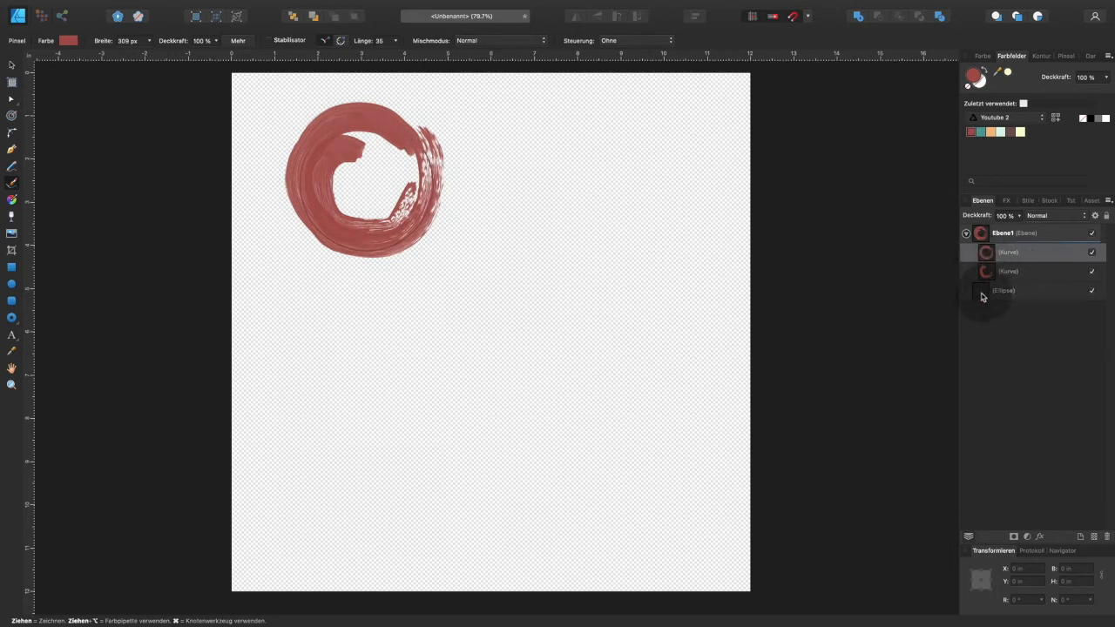
Step: Move the ellipse above Ebene1 in the layer order and fill the circle's interior with more red strokes
left_click_drag(981, 297, 972, 232)
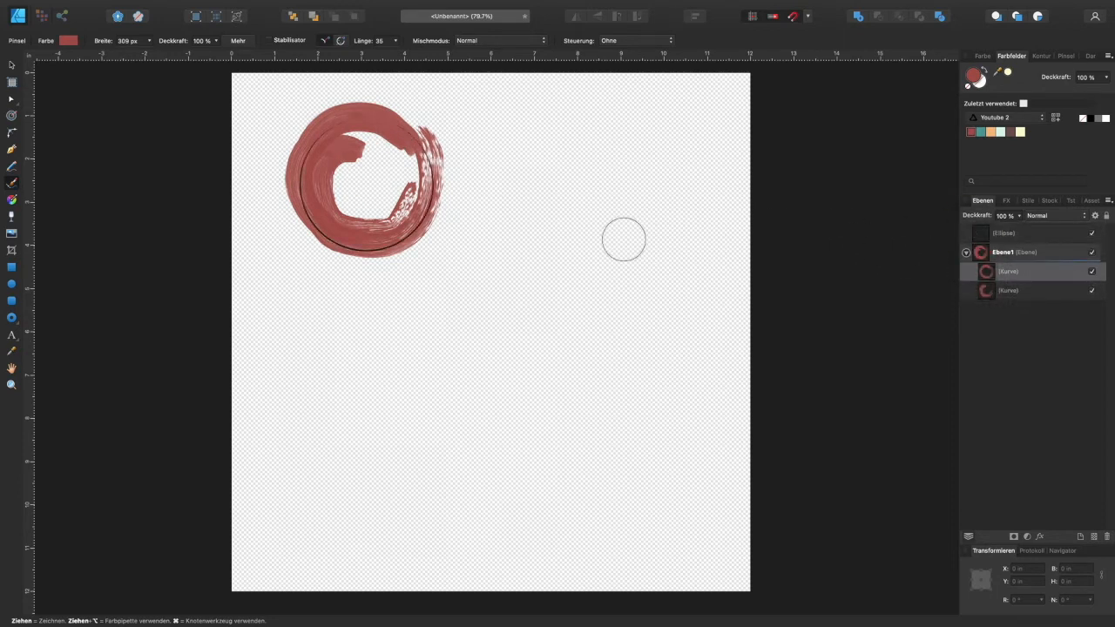
mouse_move(421, 153)
left_mouse_down()
mouse_move(356, 149)
mouse_move(325, 185)
mouse_move(399, 209)
mouse_move(393, 150)
mouse_move(347, 157)
mouse_move(378, 211)
mouse_move(382, 183)
mouse_move(376, 168)
mouse_move(382, 189)
mouse_move(369, 175)
mouse_move(363, 144)
left_mouse_up()
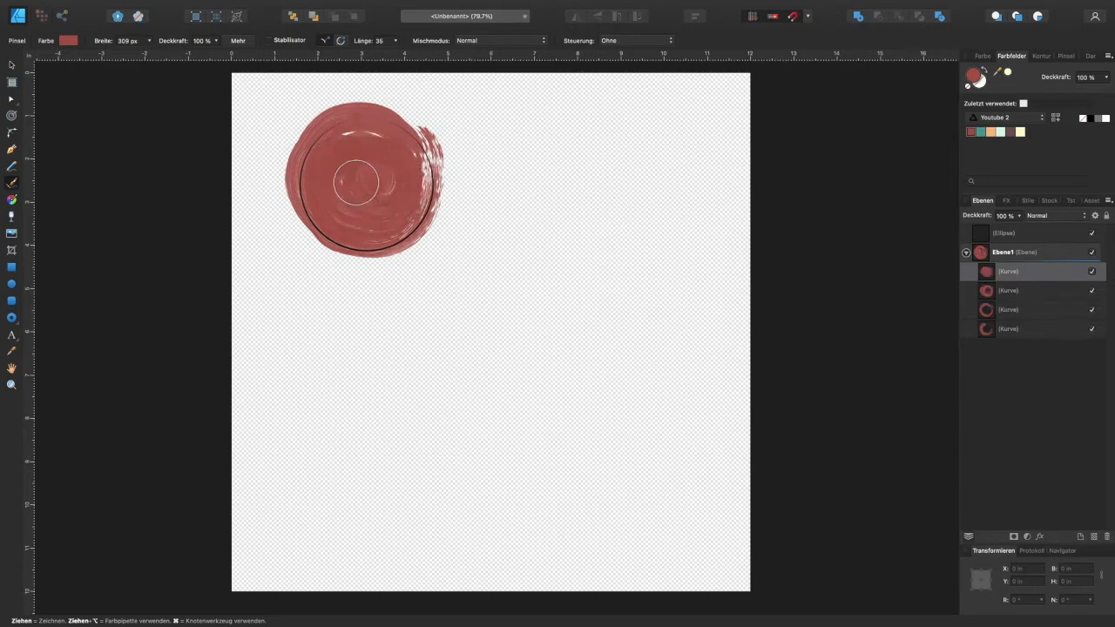
mouse_move(355, 182)
left_mouse_down()
mouse_move(373, 169)
mouse_move(363, 207)
left_mouse_up()
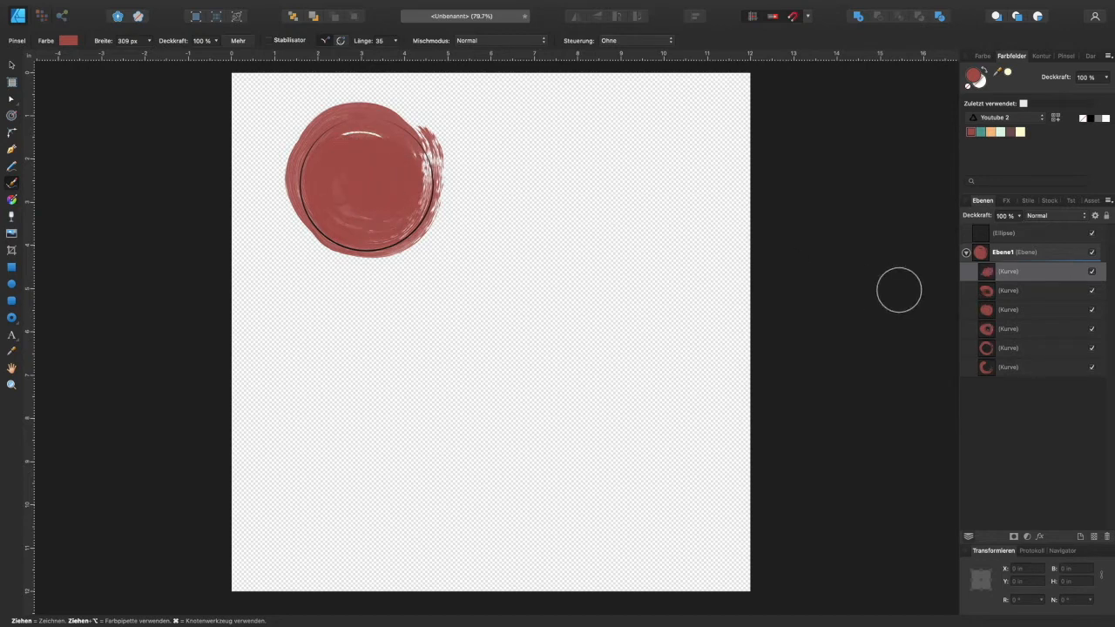
Step: Delete the whole painted layer Ebene1, keeping only the ellipse
left_click(965, 253)
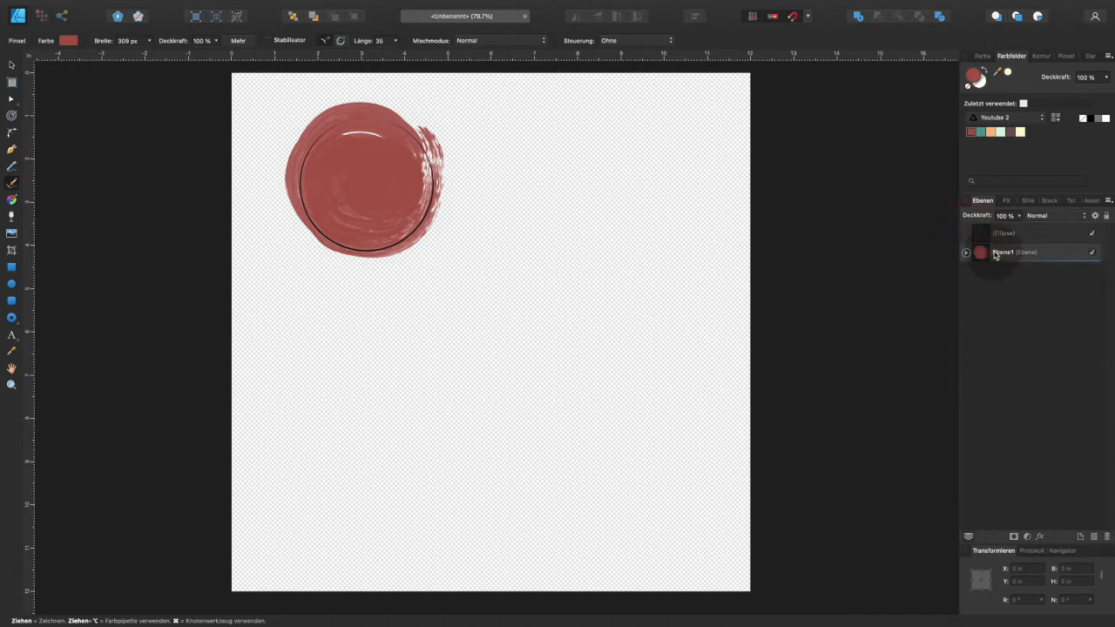
left_click(987, 254)
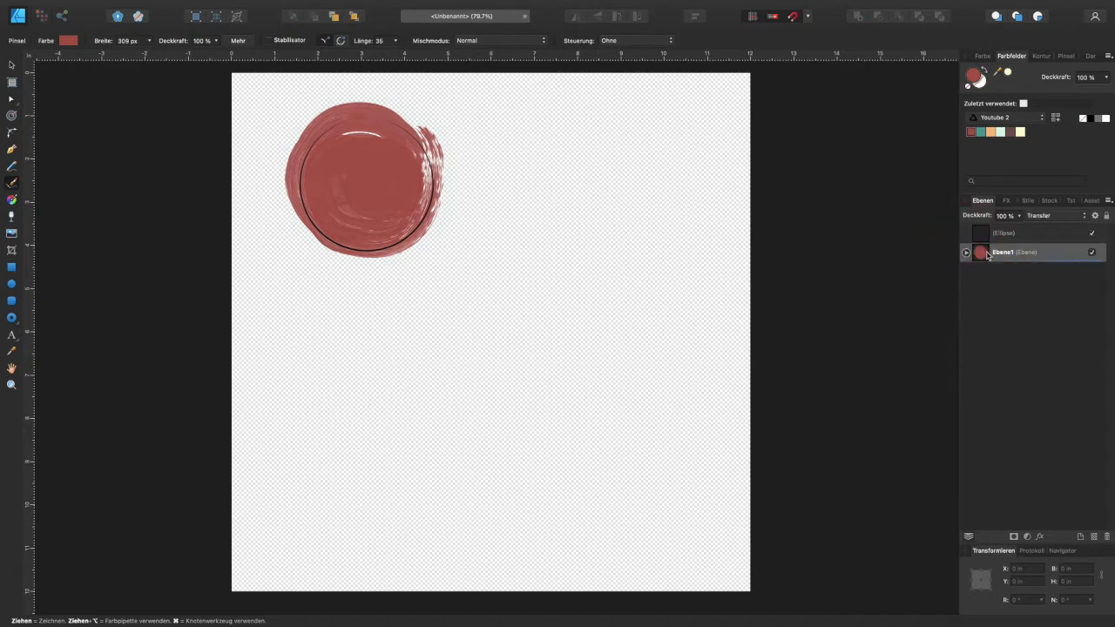
right_click(981, 253)
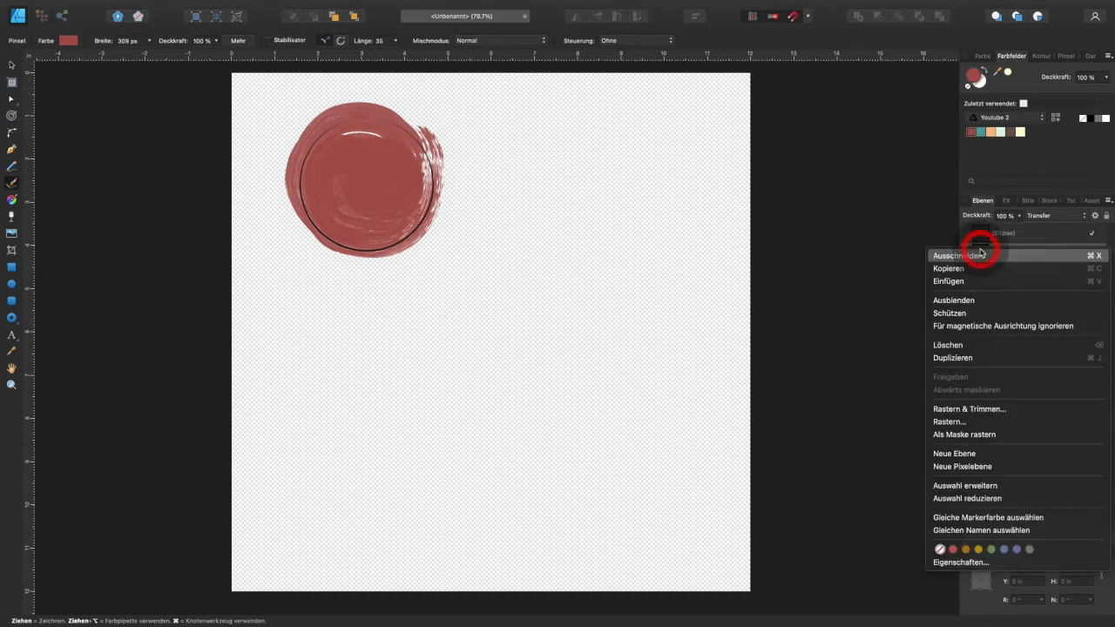
left_click(971, 346)
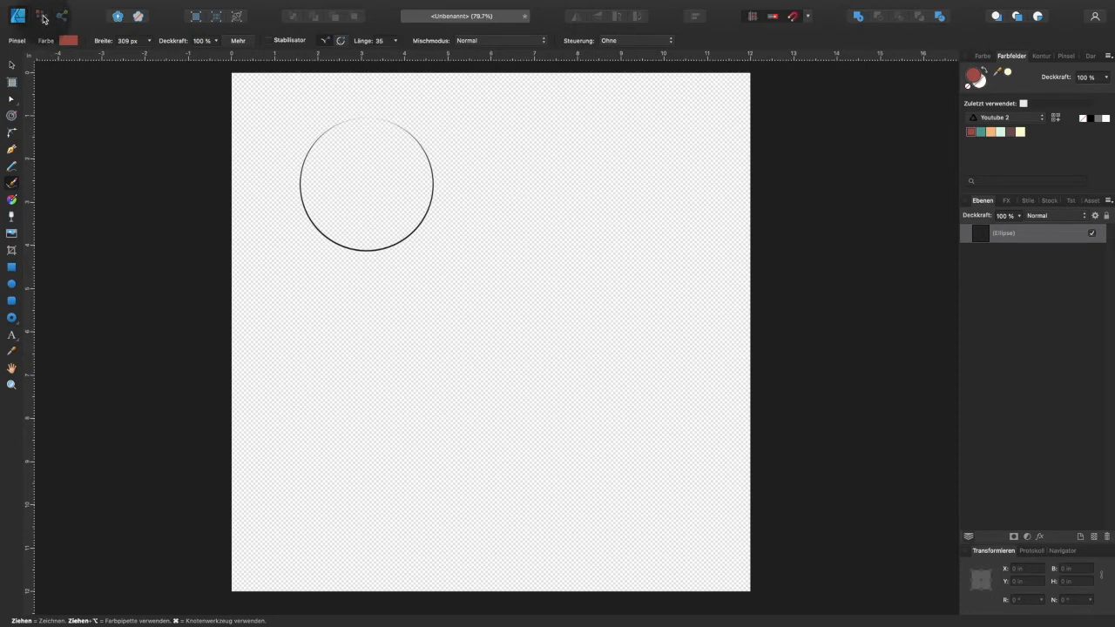
Step: Switch to the Pixel Persona and add a pixel layer beneath the ellipse
left_click(41, 16)
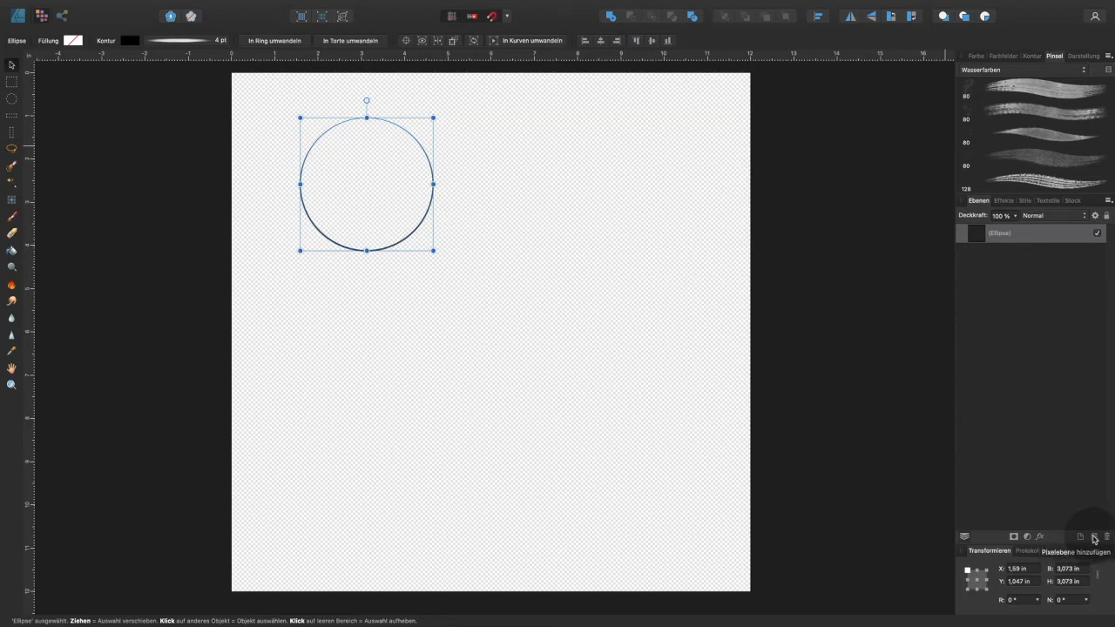
left_click(1094, 538)
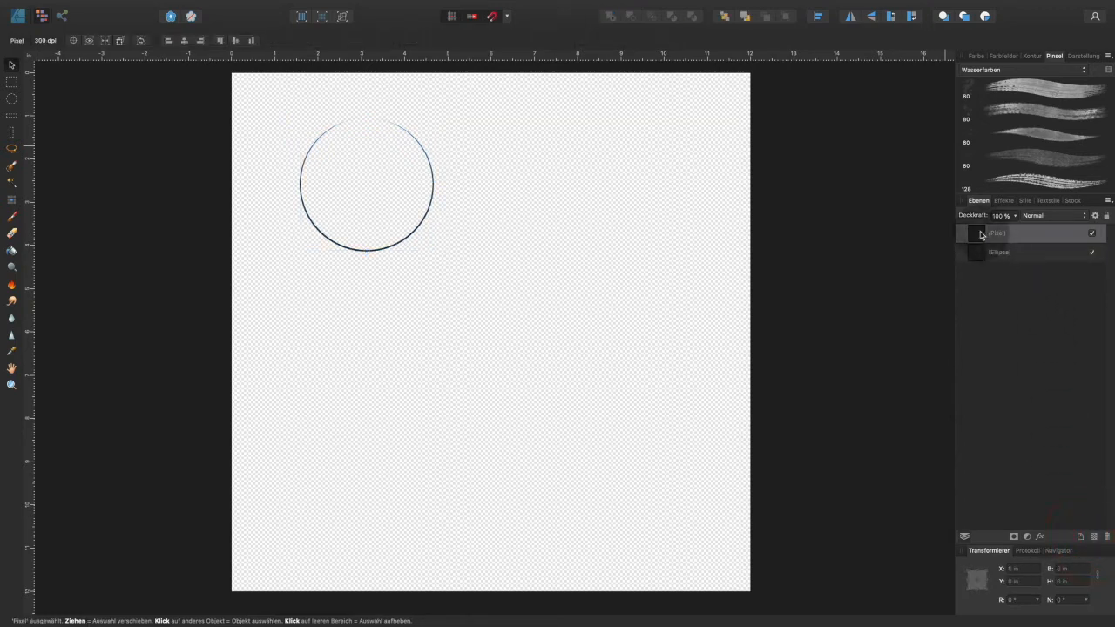
left_click_drag(979, 254, 972, 231)
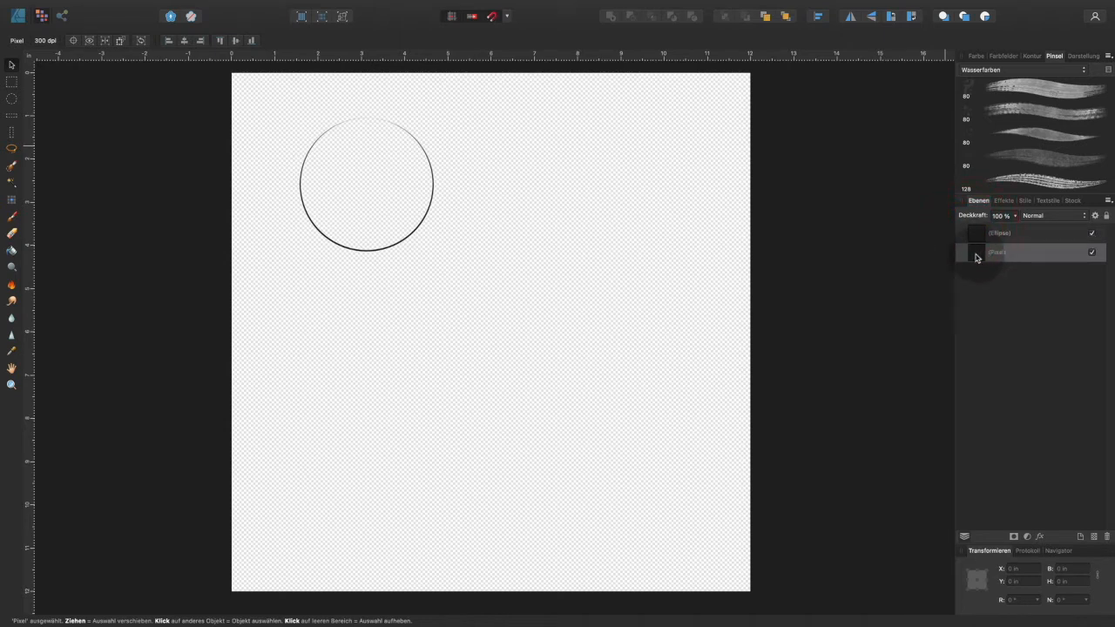
Step: Pick the 128 px brush near the end of the Wasserfarben category and activate the pixel Paint Brush tool
scroll(1023, 149, "down", 5)
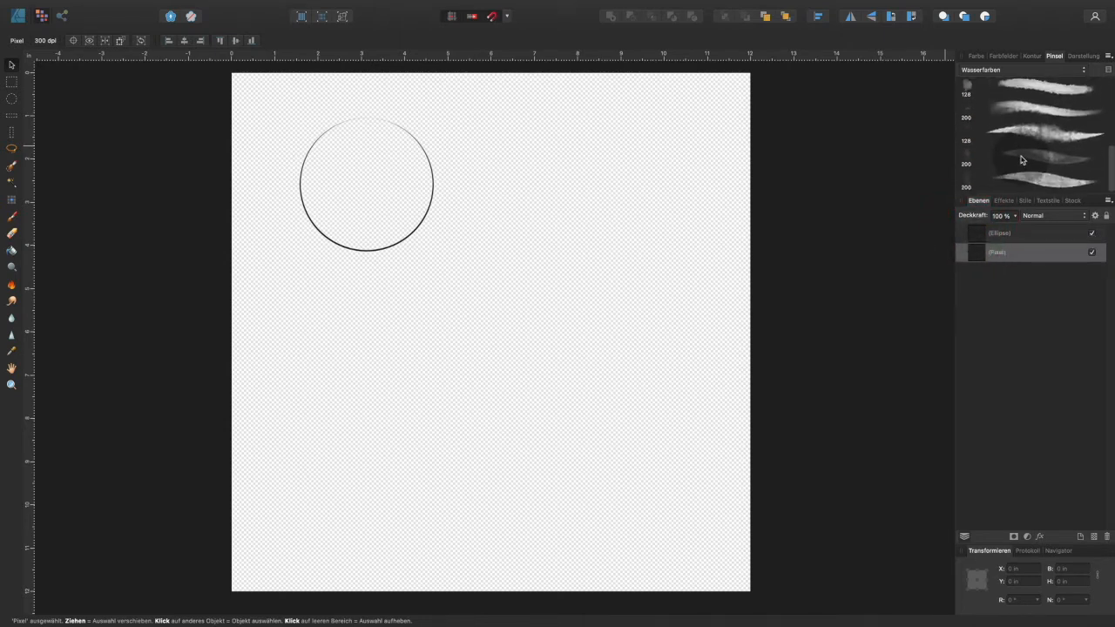
left_click(1021, 135)
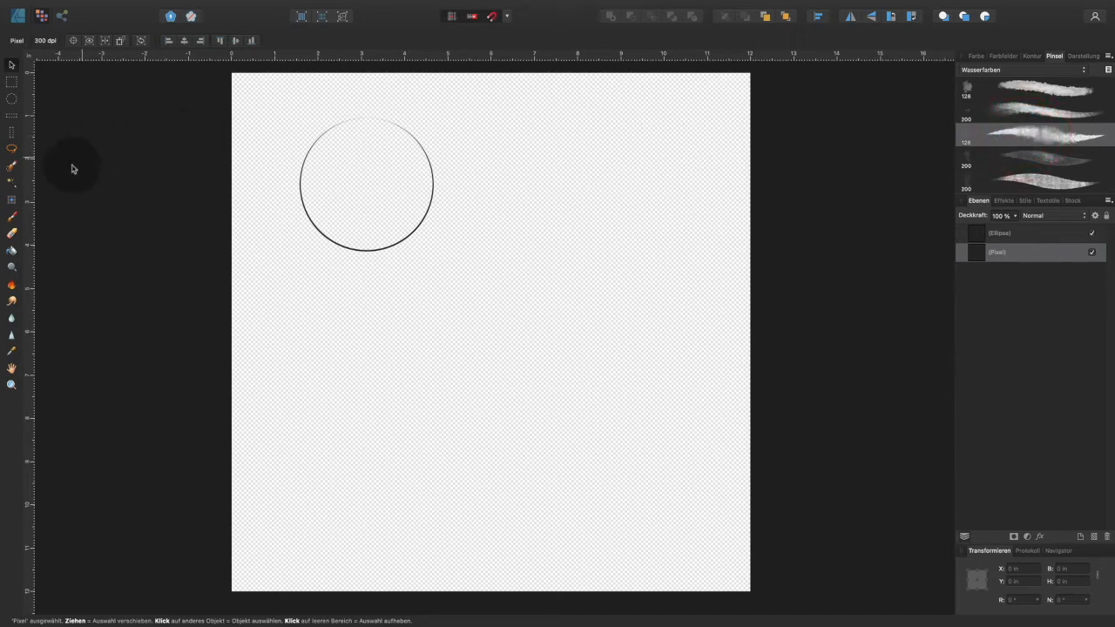
left_click(12, 217)
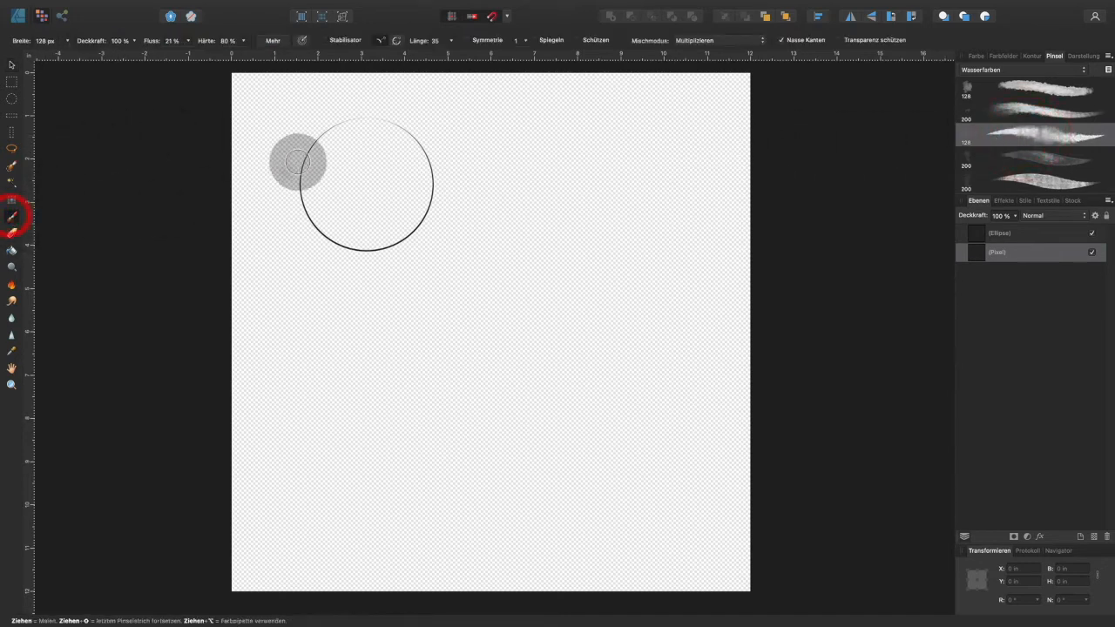
Step: Set the brush width to 180 px and paint the circle's area red on the pixel layer, slightly past the outline
left_click(976, 57)
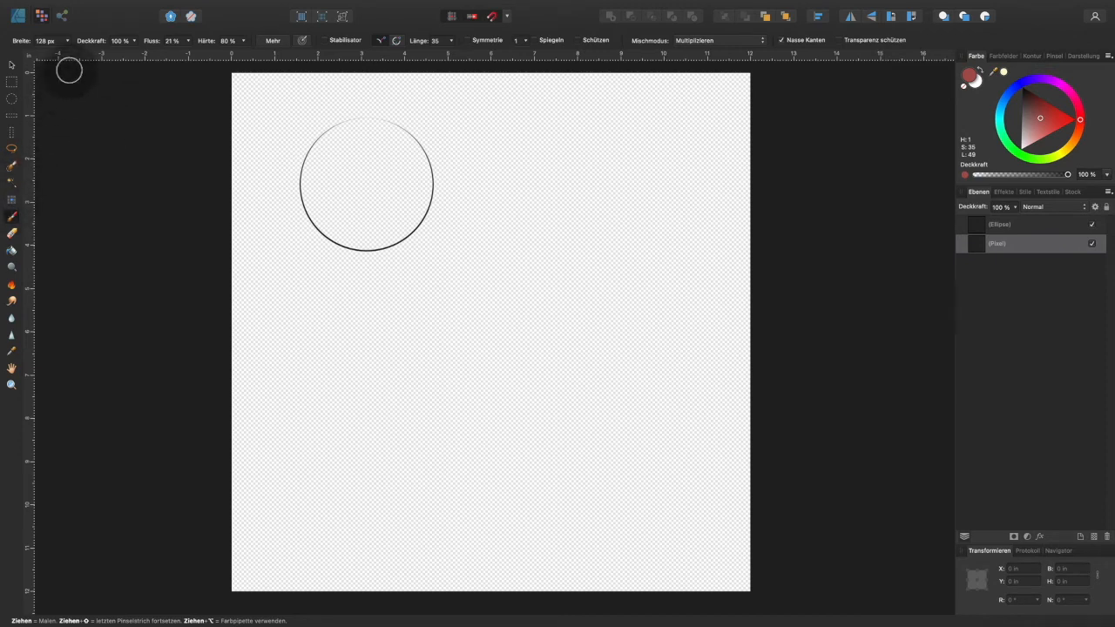
left_click_drag(43, 44, 54, 61)
mouse_move(333, 136)
left_mouse_down()
mouse_move(304, 176)
mouse_move(307, 215)
mouse_move(352, 241)
mouse_move(399, 235)
mouse_move(431, 177)
mouse_move(396, 128)
mouse_move(369, 126)
mouse_move(326, 149)
mouse_move(318, 198)
mouse_move(353, 228)
mouse_move(391, 211)
mouse_move(392, 164)
mouse_move(363, 143)
mouse_move(334, 164)
mouse_move(340, 207)
mouse_move(385, 178)
mouse_move(354, 157)
mouse_move(362, 212)
mouse_move(393, 151)
mouse_move(340, 152)
mouse_move(393, 149)
mouse_move(412, 172)
mouse_move(386, 211)
mouse_move(344, 181)
mouse_move(386, 172)
mouse_move(352, 191)
mouse_move(377, 158)
mouse_move(385, 189)
mouse_move(394, 153)
mouse_move(341, 138)
mouse_move(403, 150)
mouse_move(409, 186)
mouse_move(397, 219)
mouse_move(356, 229)
mouse_move(326, 198)
mouse_move(326, 155)
mouse_move(306, 169)
mouse_move(315, 228)
mouse_move(337, 243)
mouse_move(397, 241)
mouse_move(431, 190)
mouse_move(414, 136)
mouse_move(391, 121)
mouse_move(355, 123)
mouse_move(307, 161)
mouse_move(302, 216)
mouse_move(318, 233)
mouse_move(356, 132)
mouse_move(371, 139)
mouse_move(341, 139)
mouse_move(318, 175)
mouse_move(339, 224)
mouse_move(406, 218)
mouse_move(406, 157)
mouse_move(345, 159)
mouse_move(404, 194)
mouse_move(340, 177)
mouse_move(371, 162)
mouse_move(366, 185)
mouse_move(400, 136)
mouse_move(343, 127)
mouse_move(299, 157)
mouse_move(301, 226)
mouse_move(361, 249)
mouse_move(423, 232)
mouse_move(438, 169)
mouse_move(407, 135)
mouse_move(354, 114)
mouse_move(291, 149)
mouse_move(388, 116)
left_mouse_up()
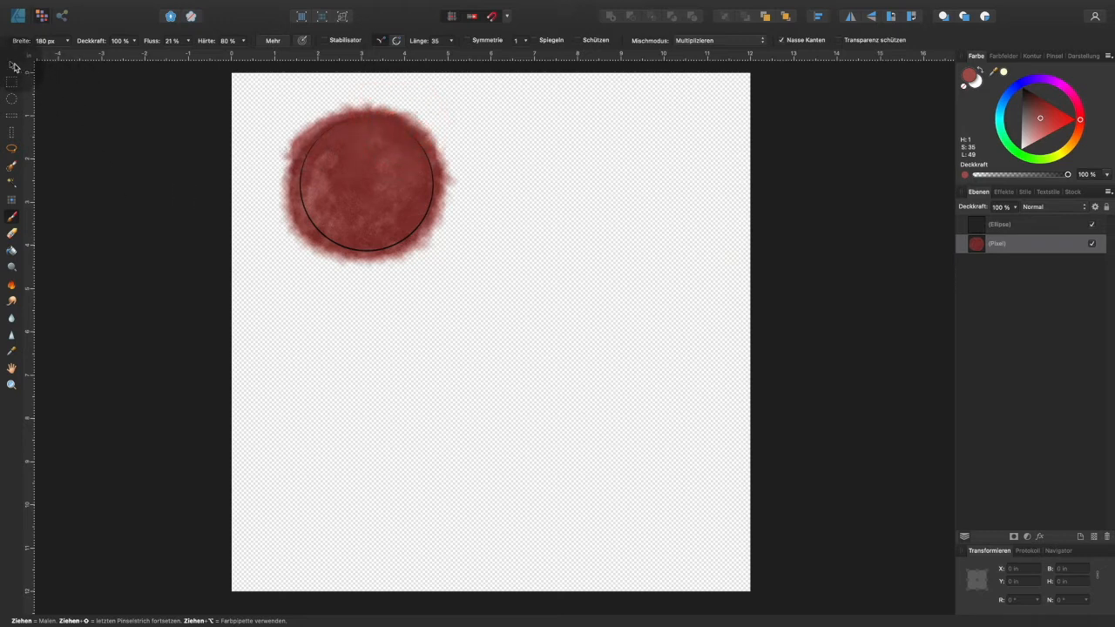
Step: Group the ellipse with the painted pixel layer and duplicate the group
left_click(13, 65)
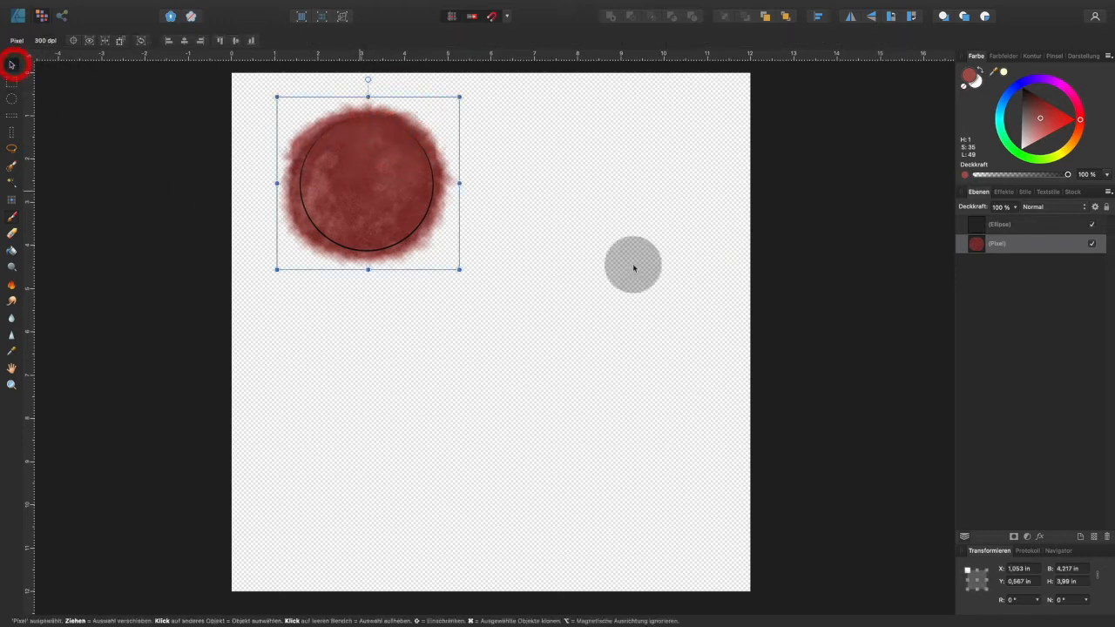
left_click(1004, 230, "shift")
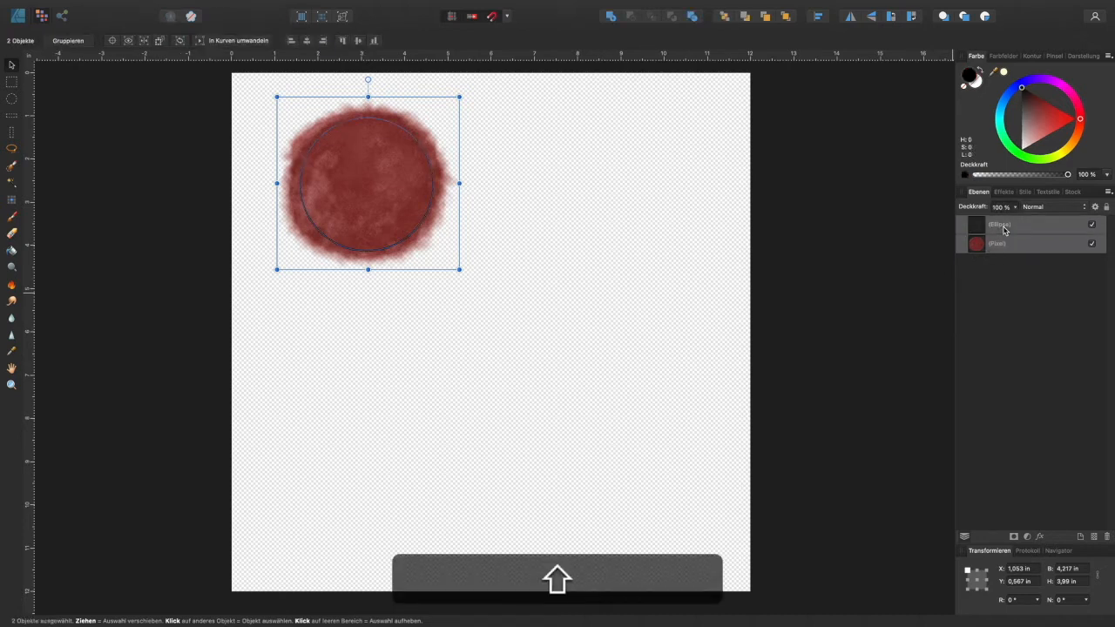
key("super+g")
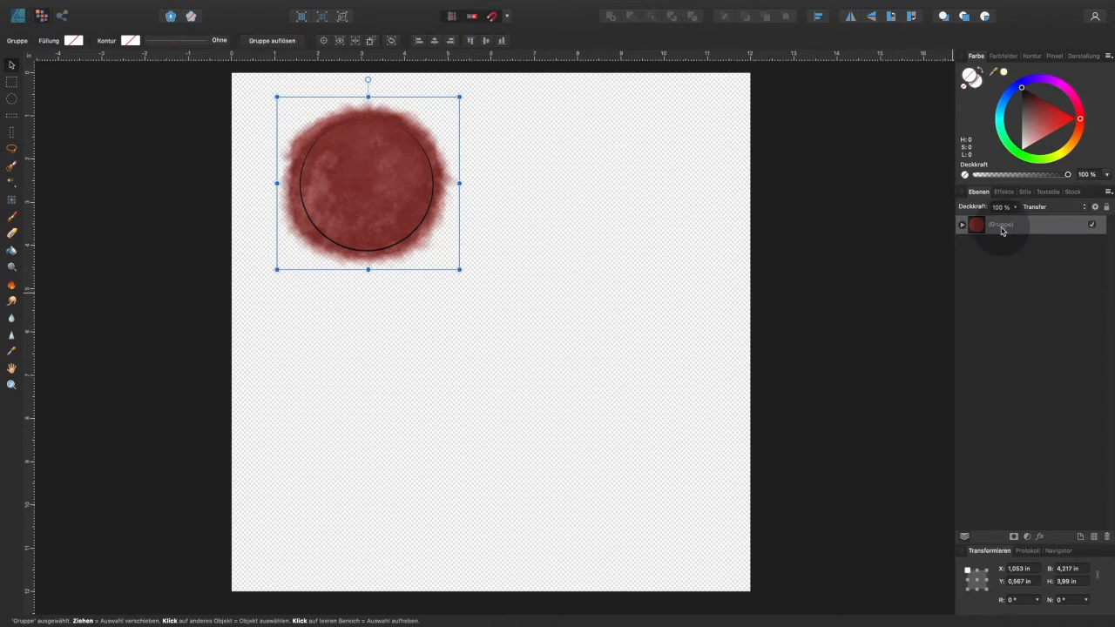
key("super")
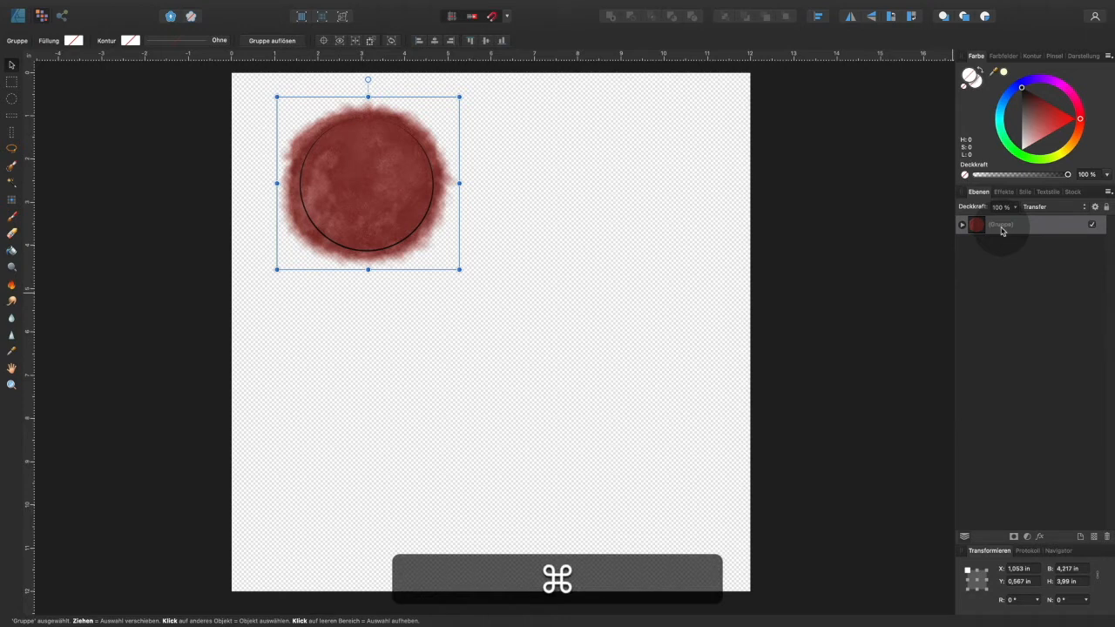
key("super+j")
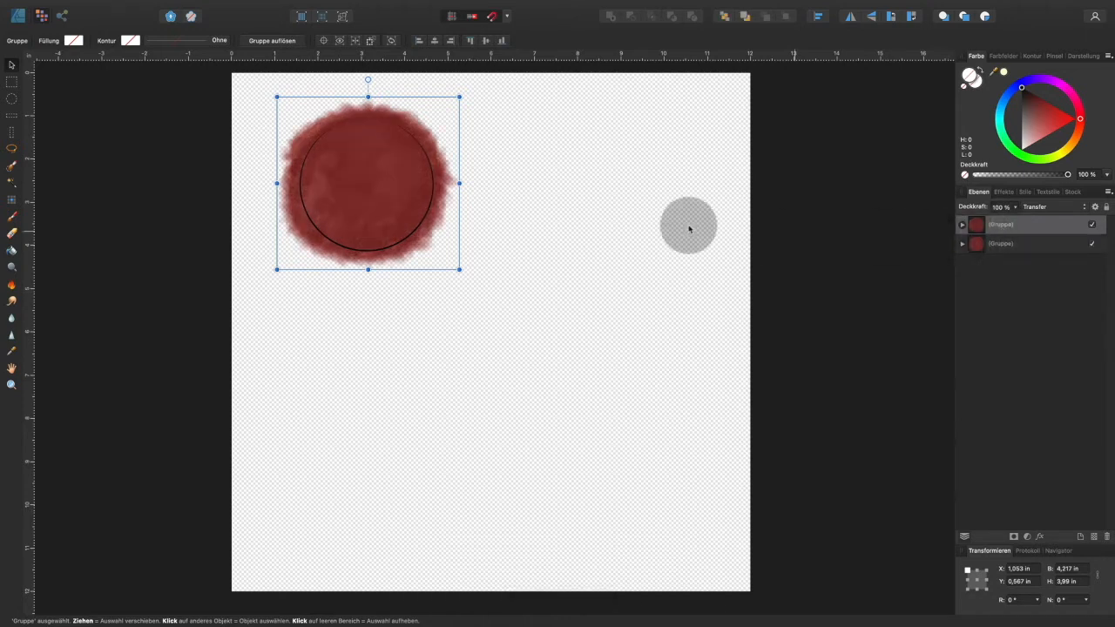
Step: Shrink the lower group to about 2.48 × 2.35 in and place it in front, overlapping the large circle's upper-right edge
left_click(1026, 246)
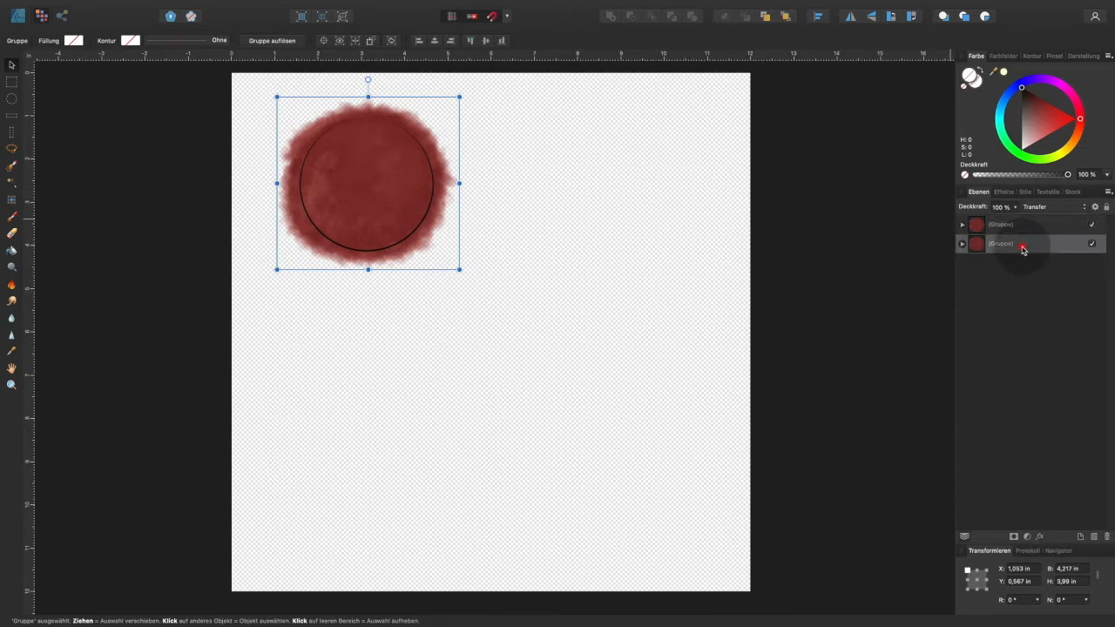
left_click_drag(360, 180, 473, 169)
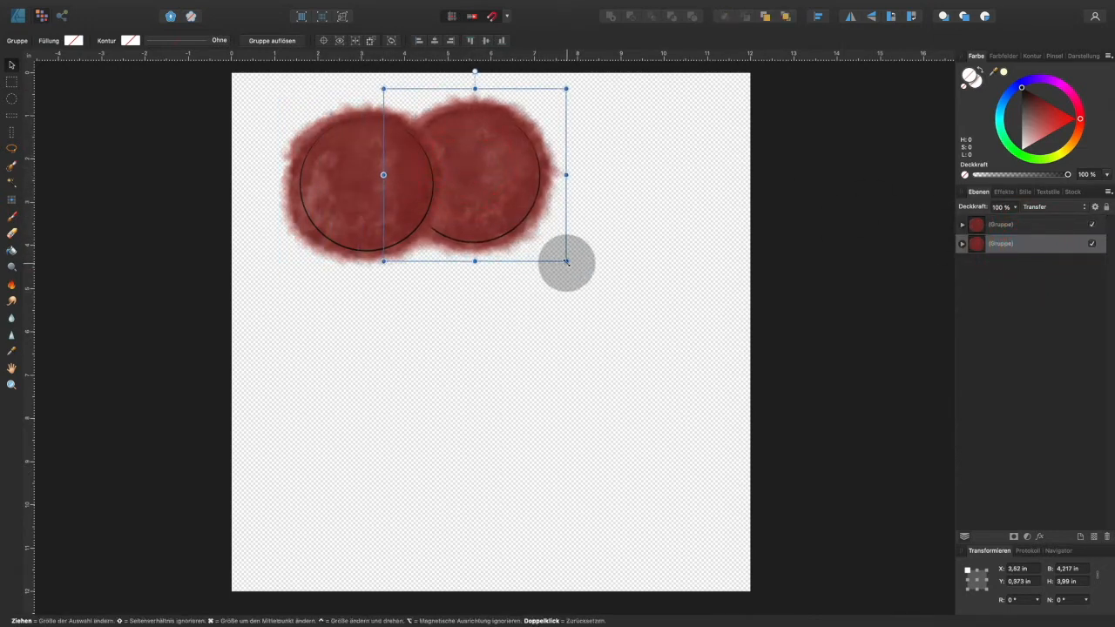
left_click_drag(567, 261, 490, 190)
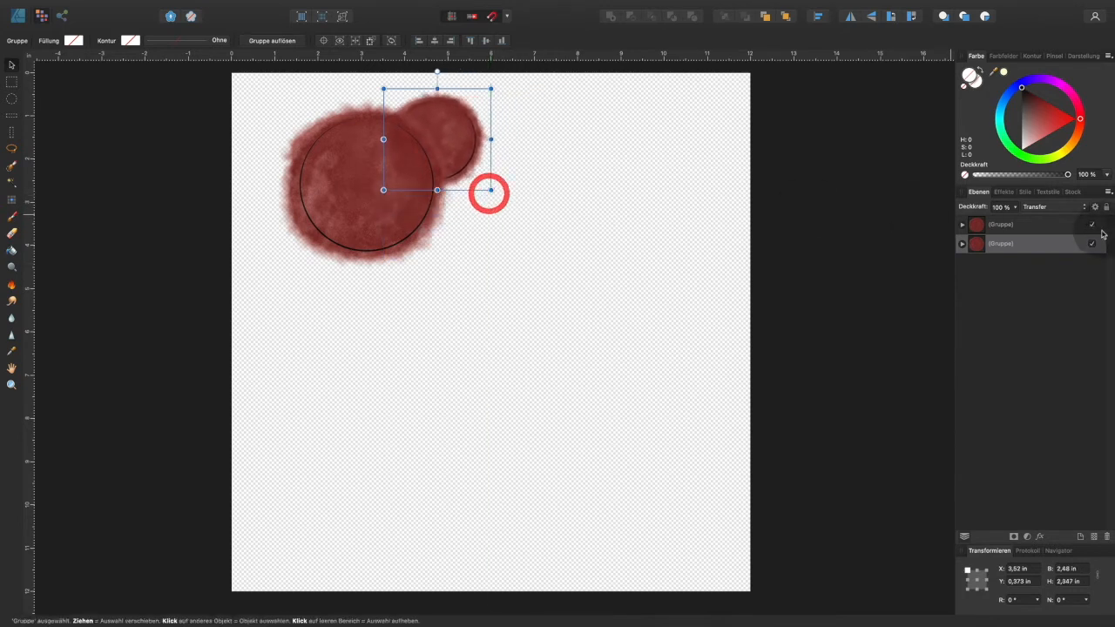
left_click_drag(983, 244, 968, 220)
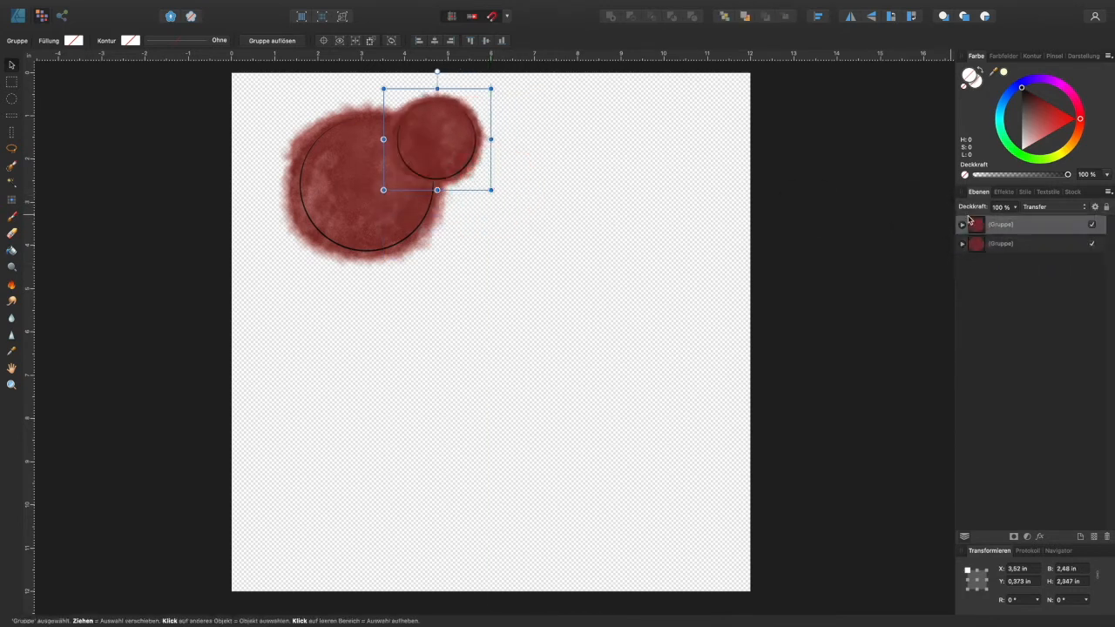
left_click_drag(445, 145, 449, 145)
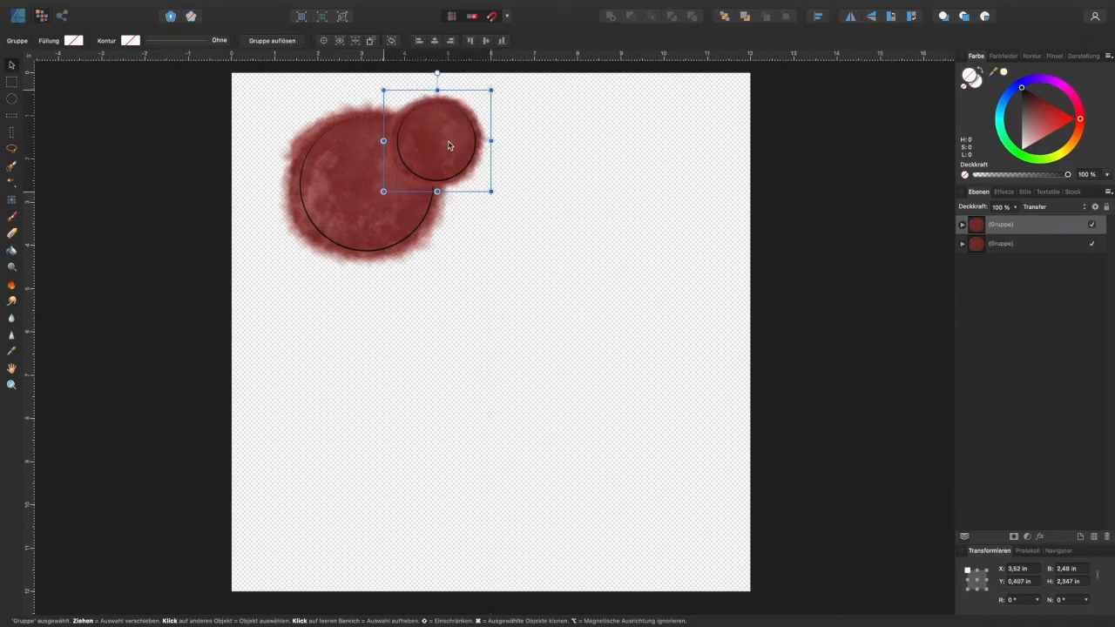
Step: Add a recolour adjustment (Umfärben) to the small circle's pixel layer with hue about 87.1°, saturation 75 % and lightness 14 %
left_click(962, 226)
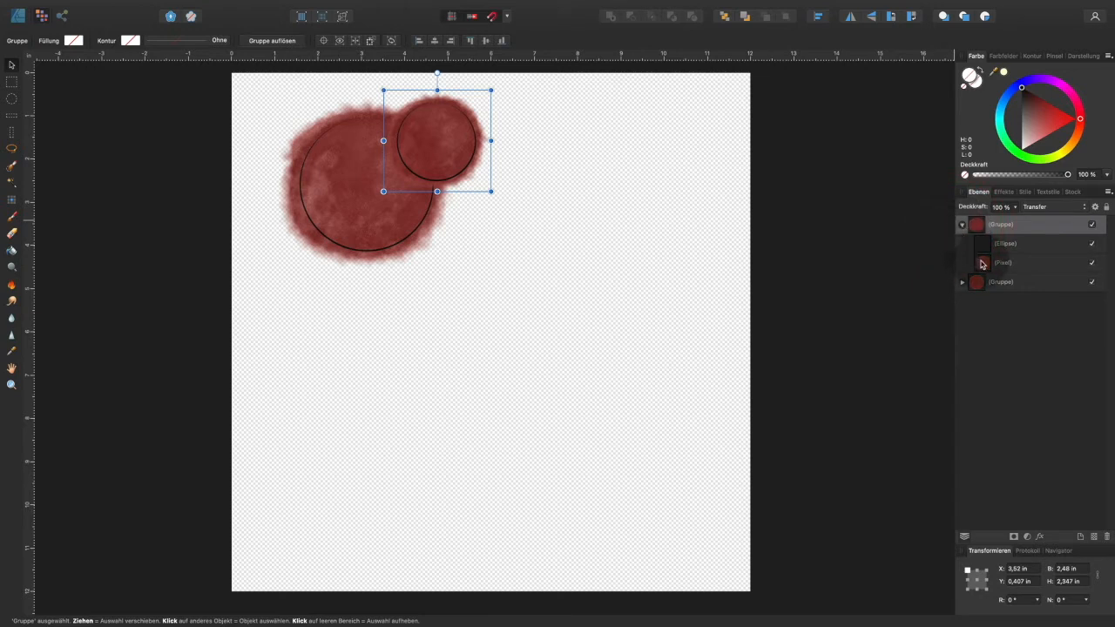
left_click(981, 264)
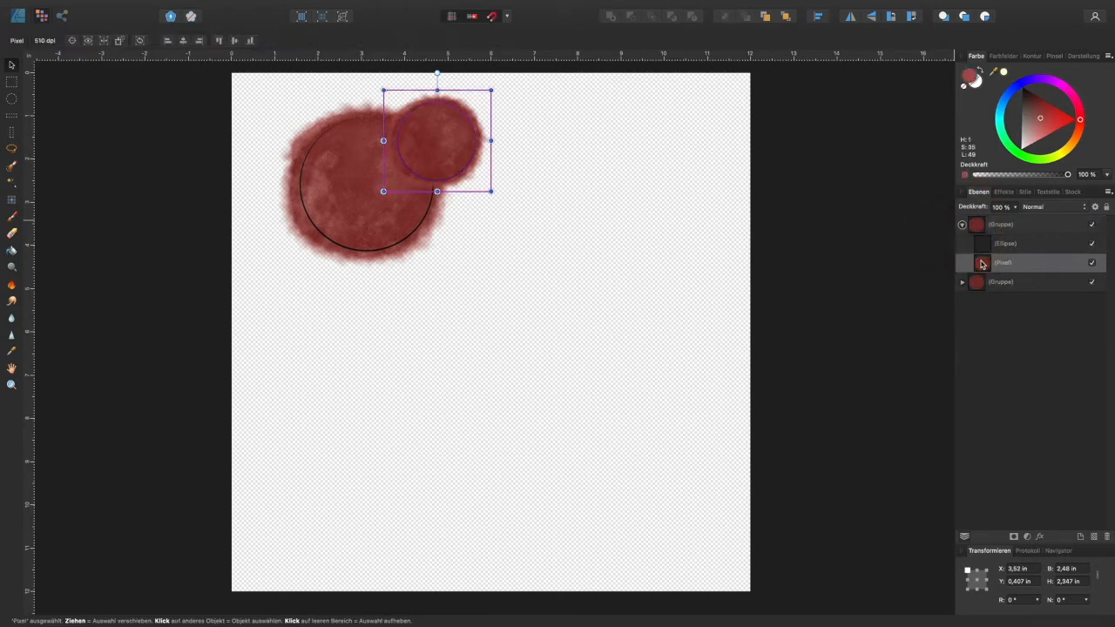
left_click(1032, 538)
left_click(1029, 538)
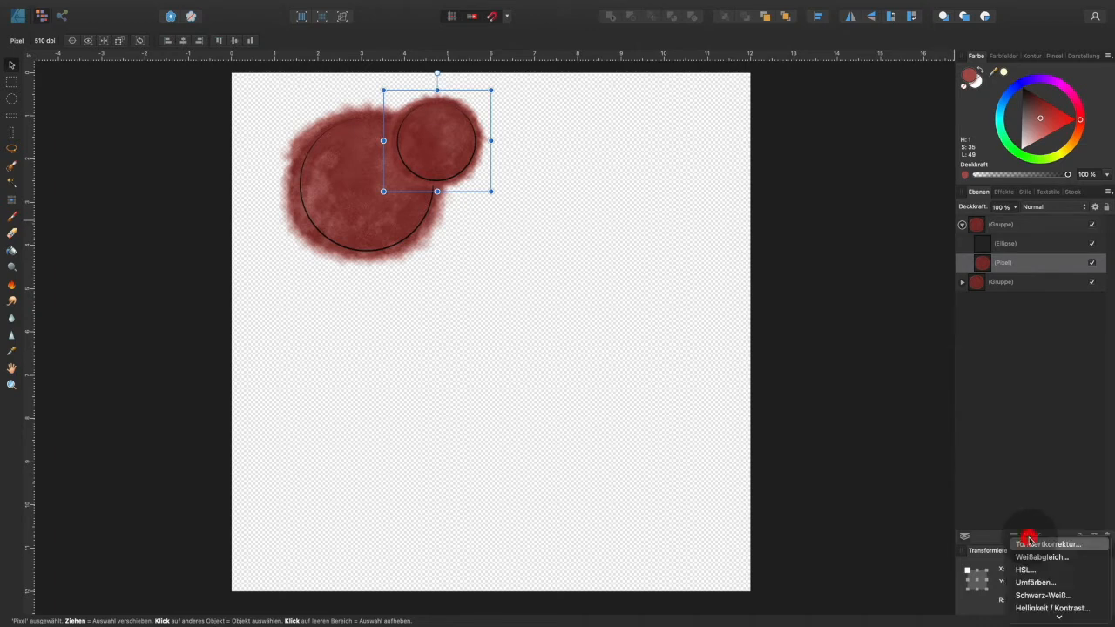
left_click(1037, 582)
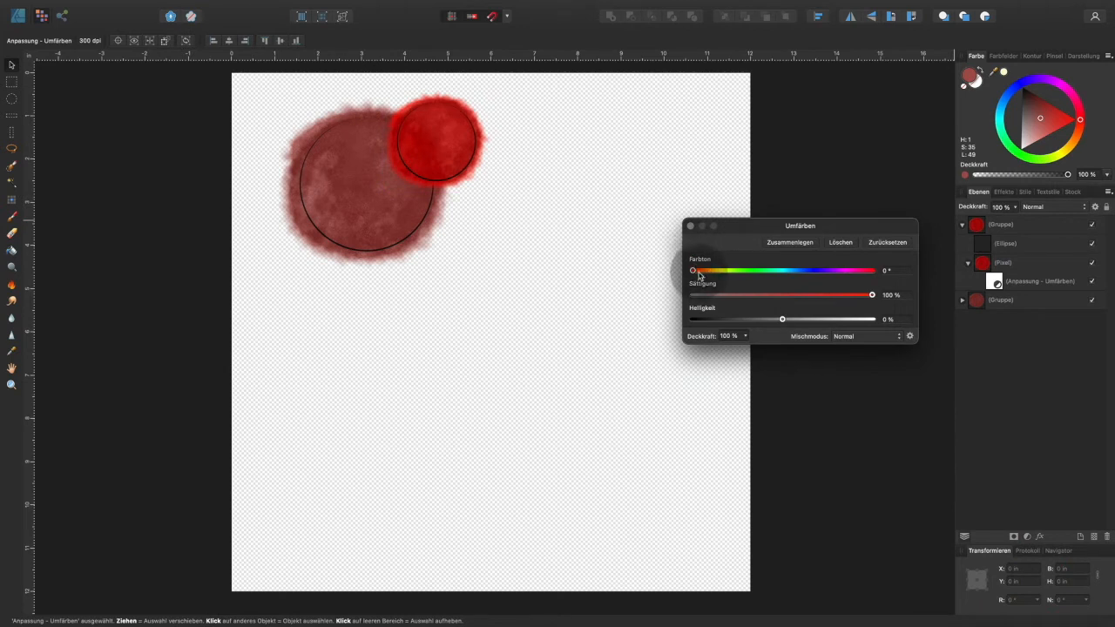
left_click_drag(697, 275, 737, 275)
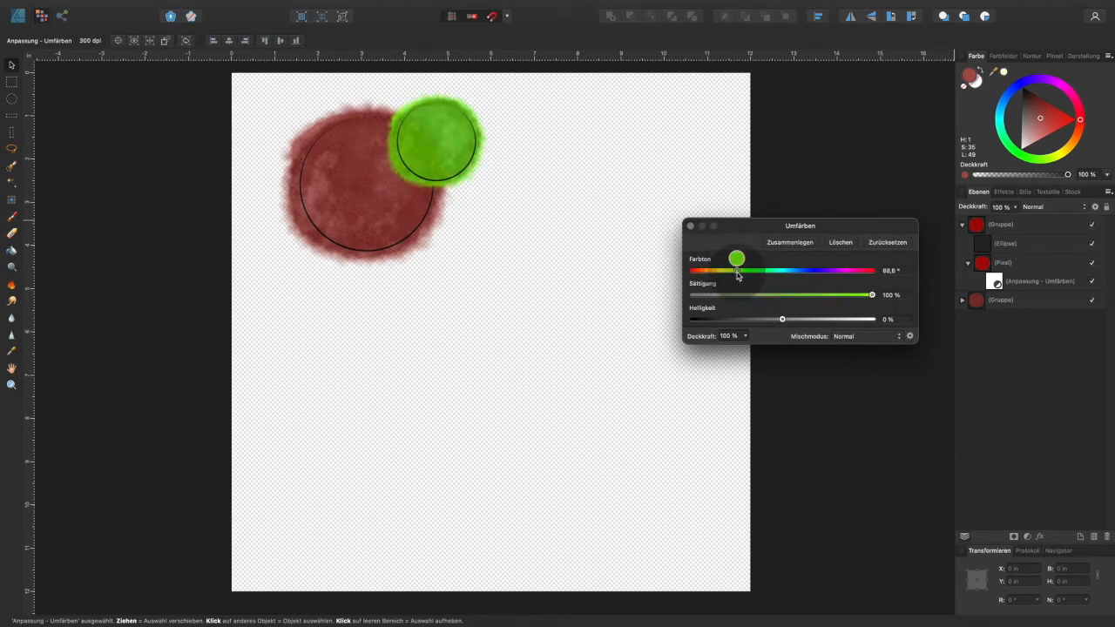
left_click_drag(865, 297, 794, 319)
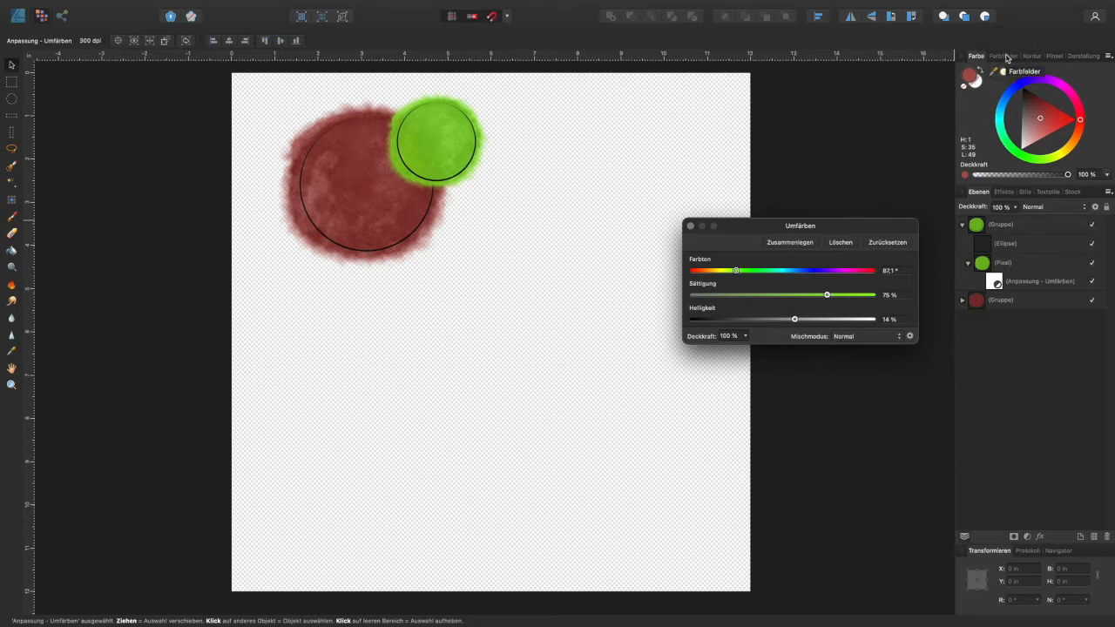
left_click(691, 227)
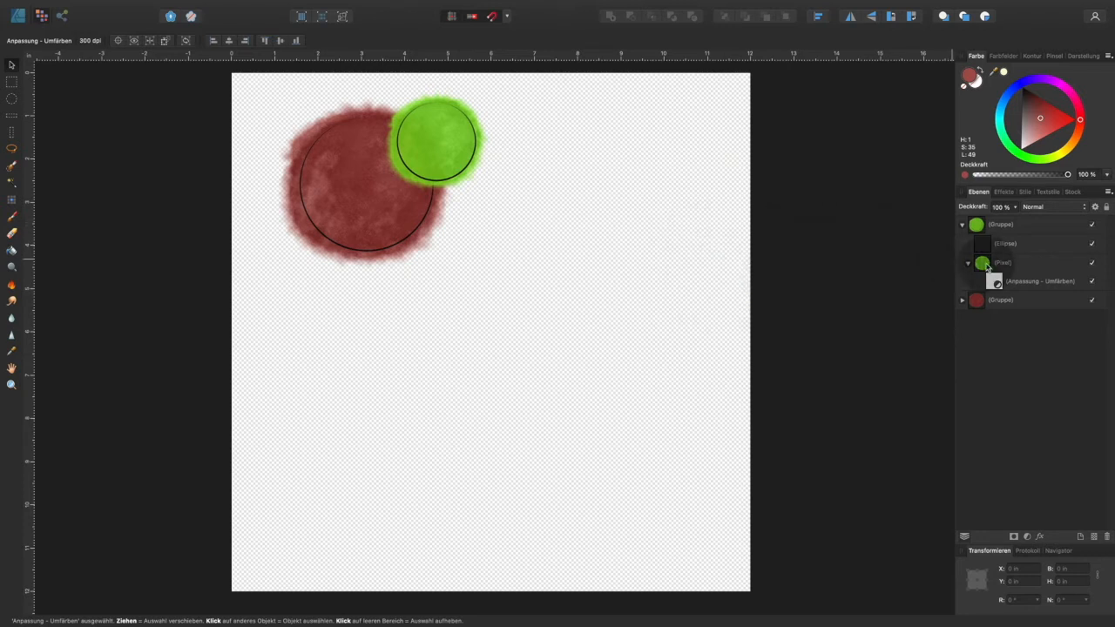
Step: Delete the recolour adjustment from the small circle's pixel layer
left_click(997, 283)
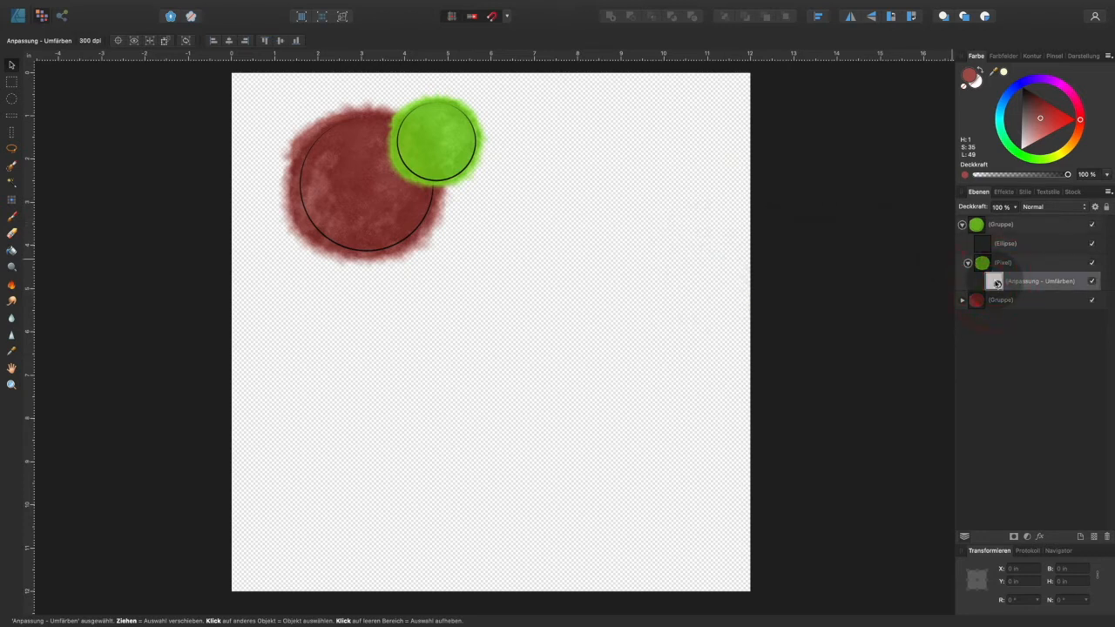
key("BackSpace")
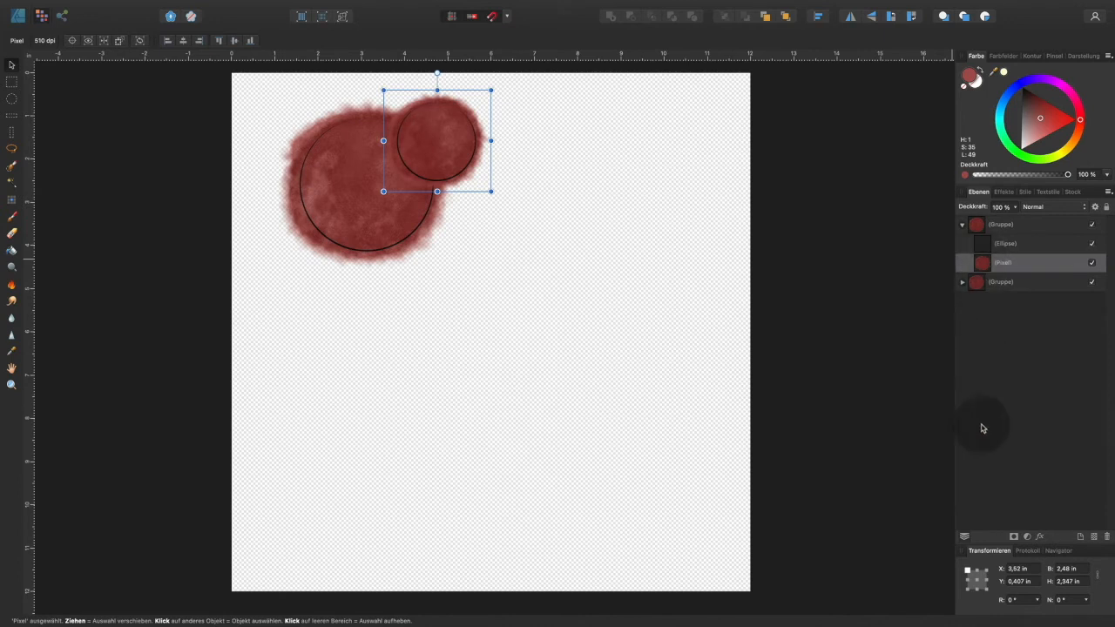
Step: Apply a colour overlay effect (Farbe überlagern) to the small circle's pixel layer using the teal swatch from the Youtube 2 palette
left_click(1040, 537)
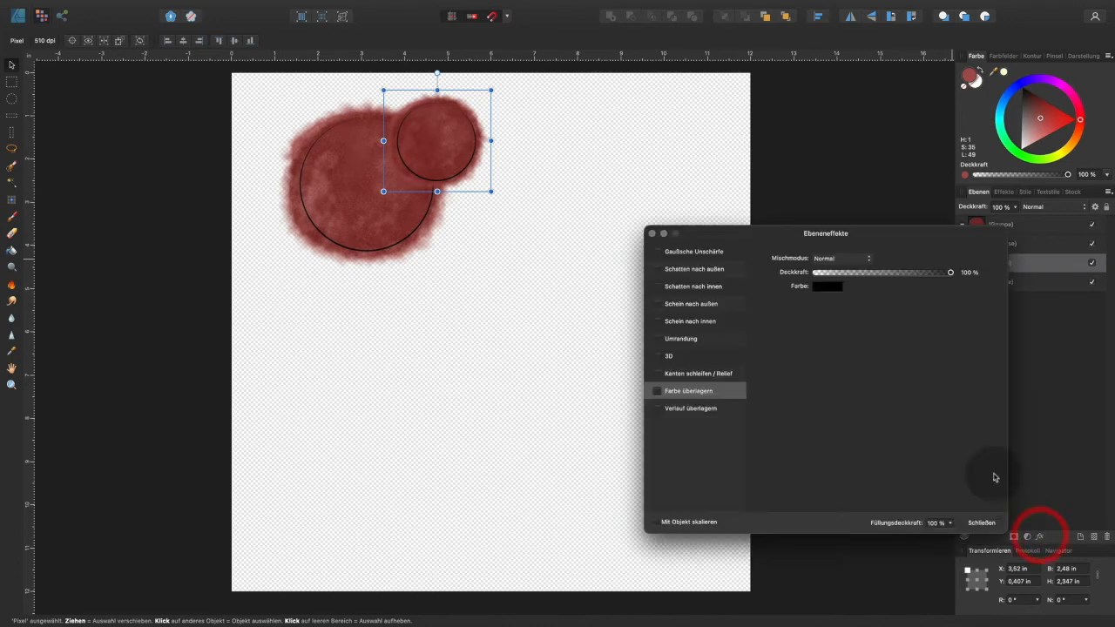
left_click_drag(778, 235, 674, 99)
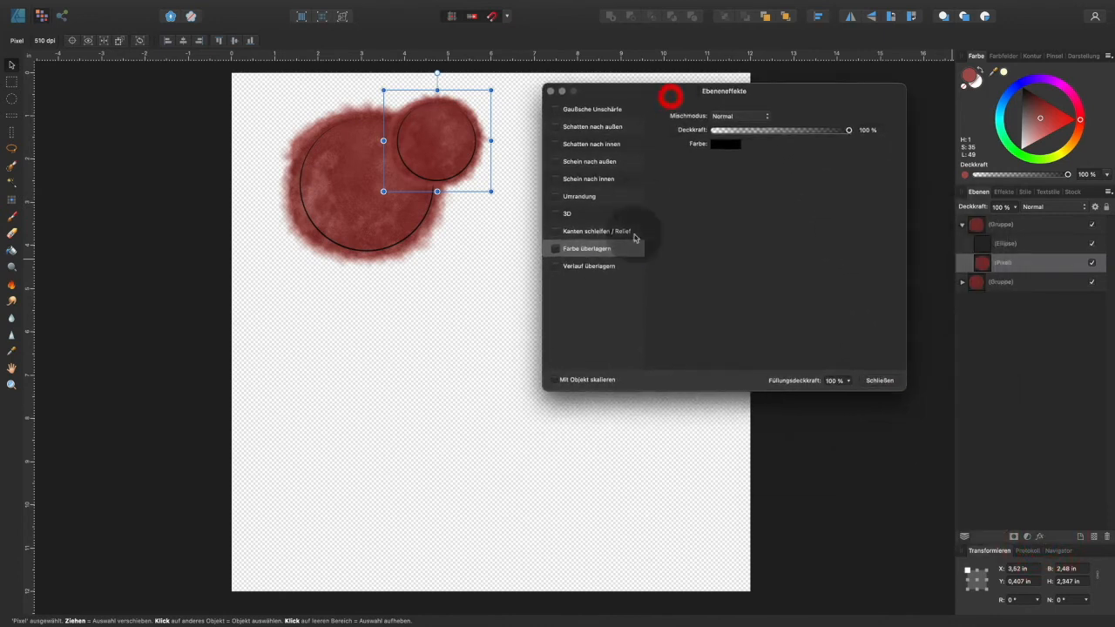
left_click(556, 249)
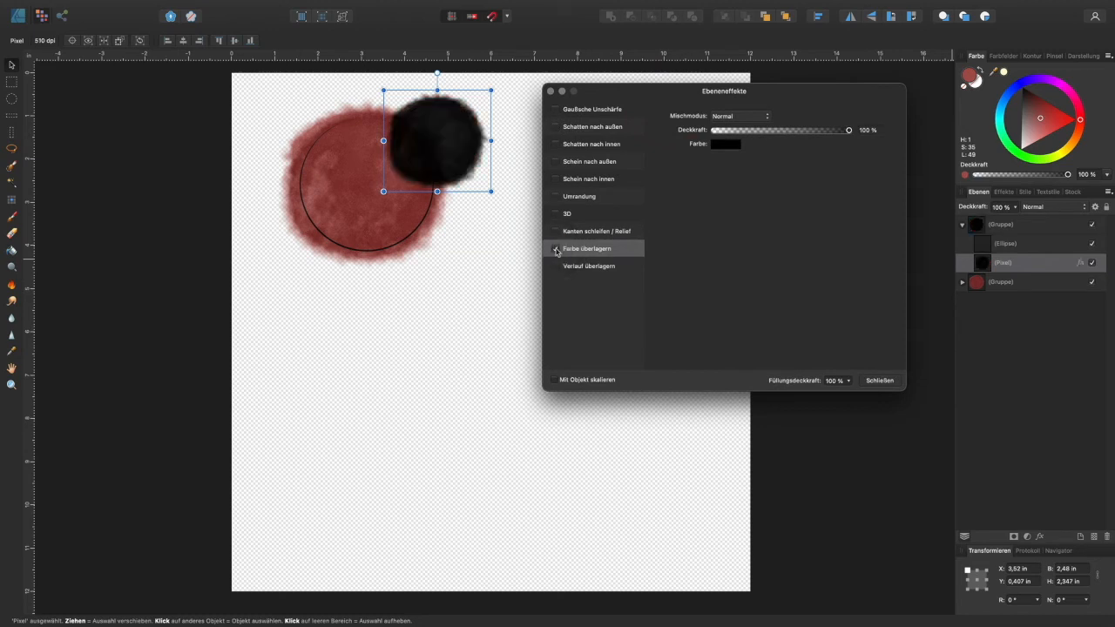
left_click(719, 145)
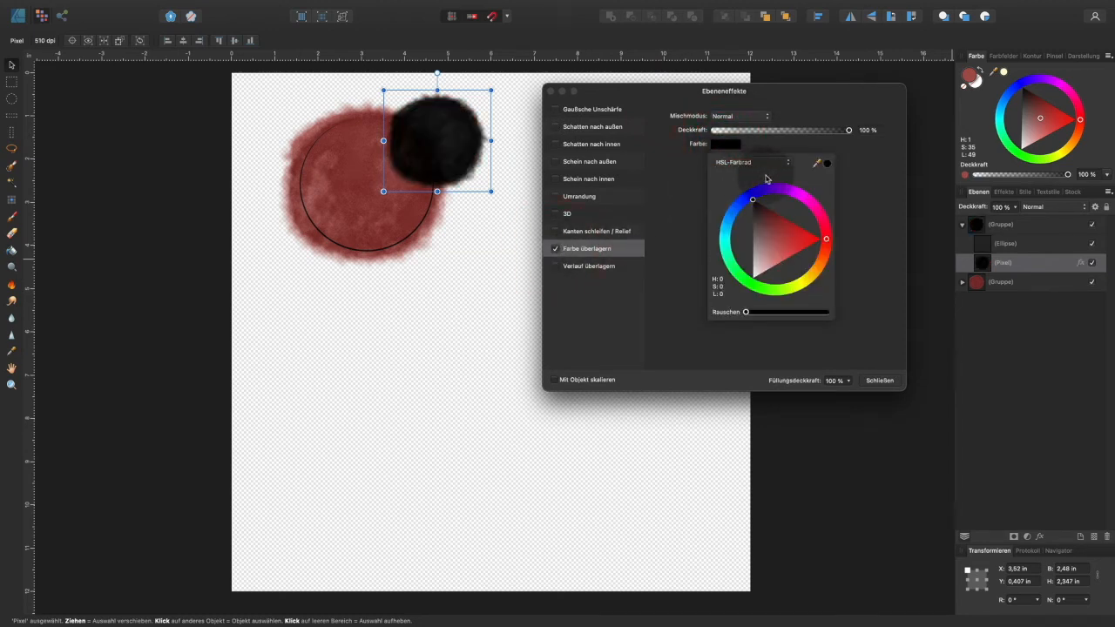
left_click(763, 164)
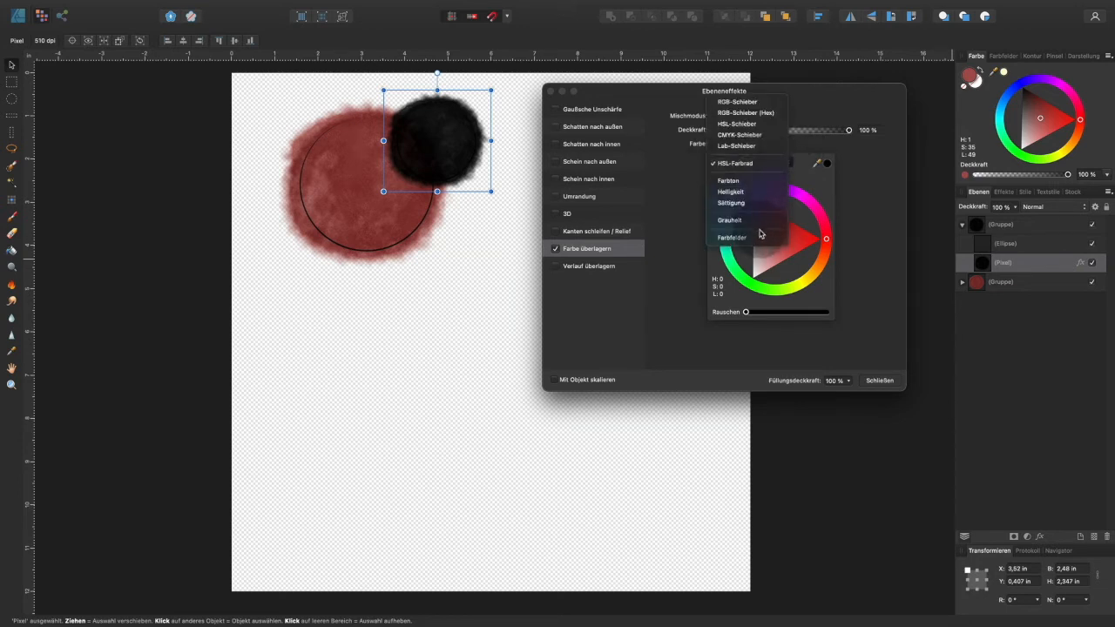
left_click(731, 237)
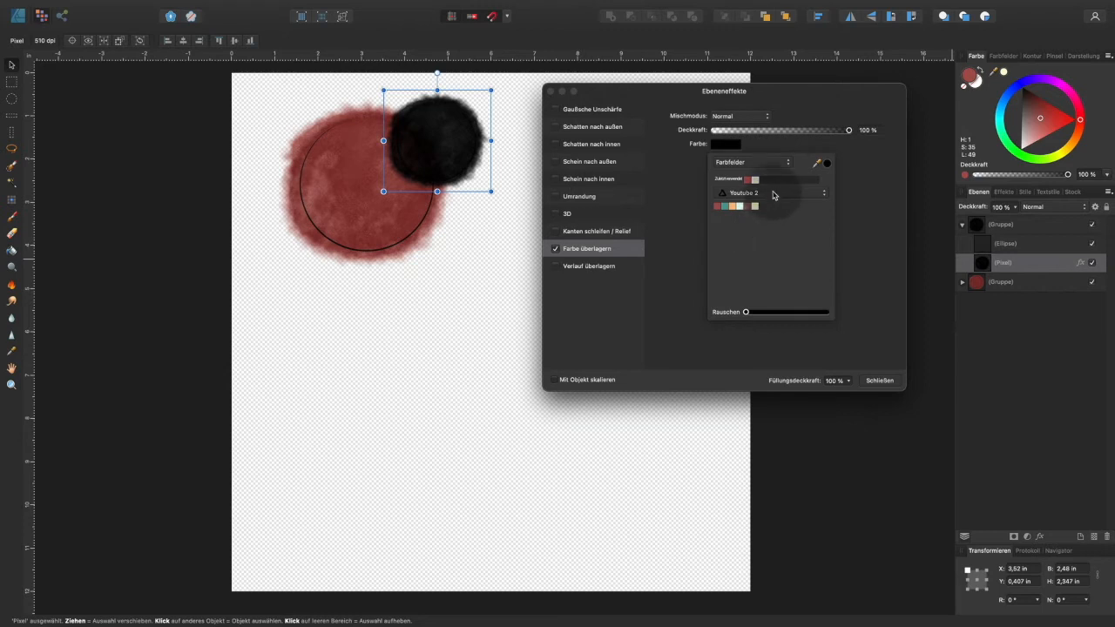
left_click(728, 208)
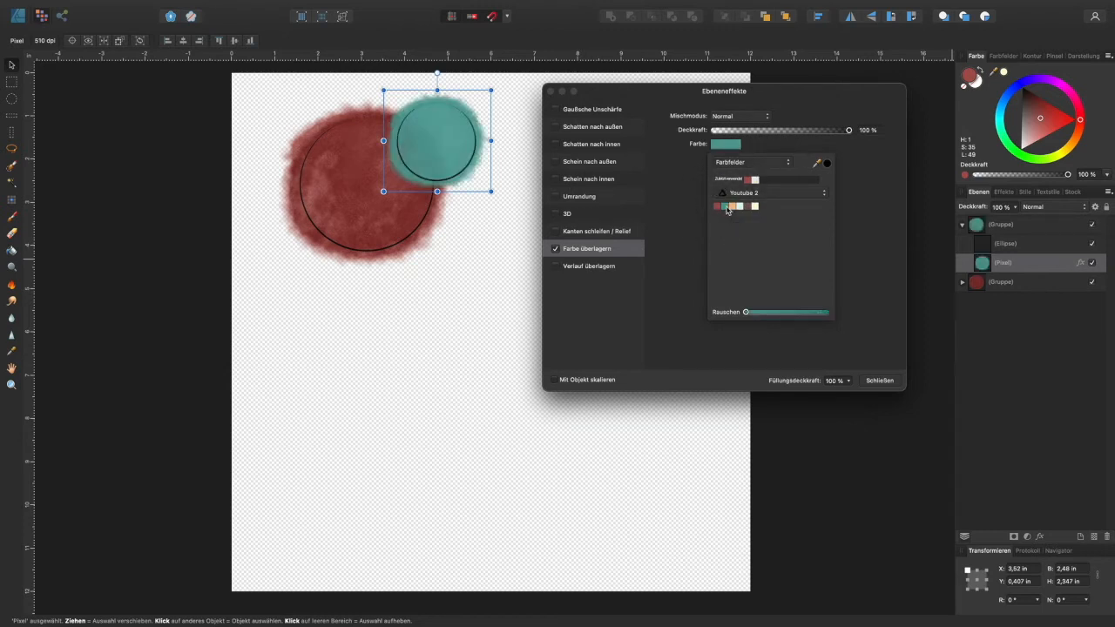
Step: Rotate only the small teal circle's pixel layer to about −50.4° and collapse its group
left_click_drag(667, 92, 713, 205)
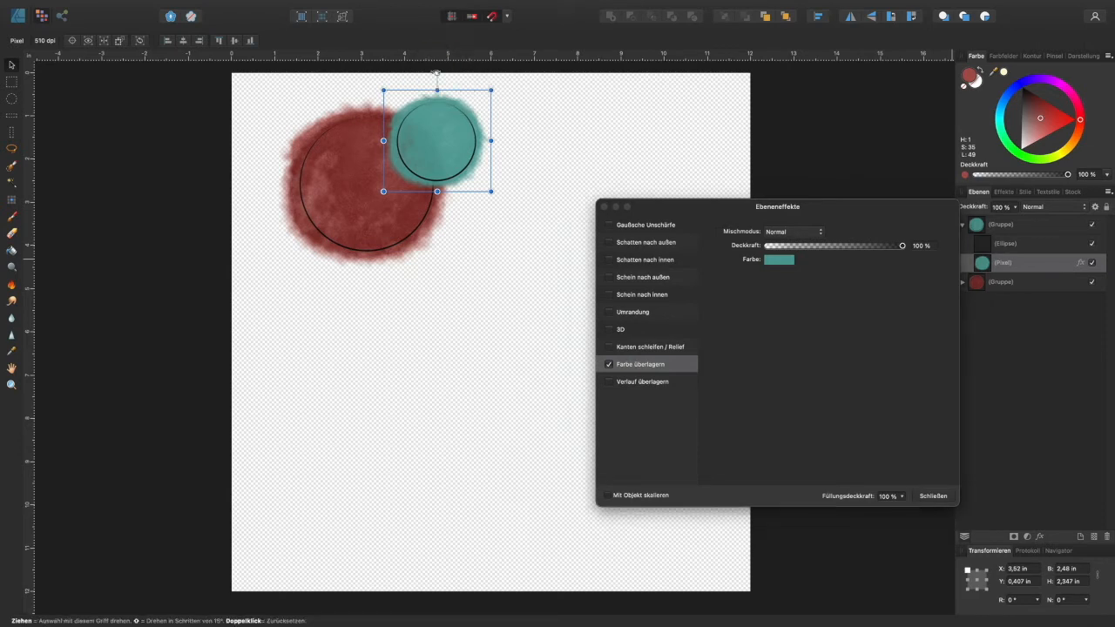
left_click_drag(437, 73, 484, 100)
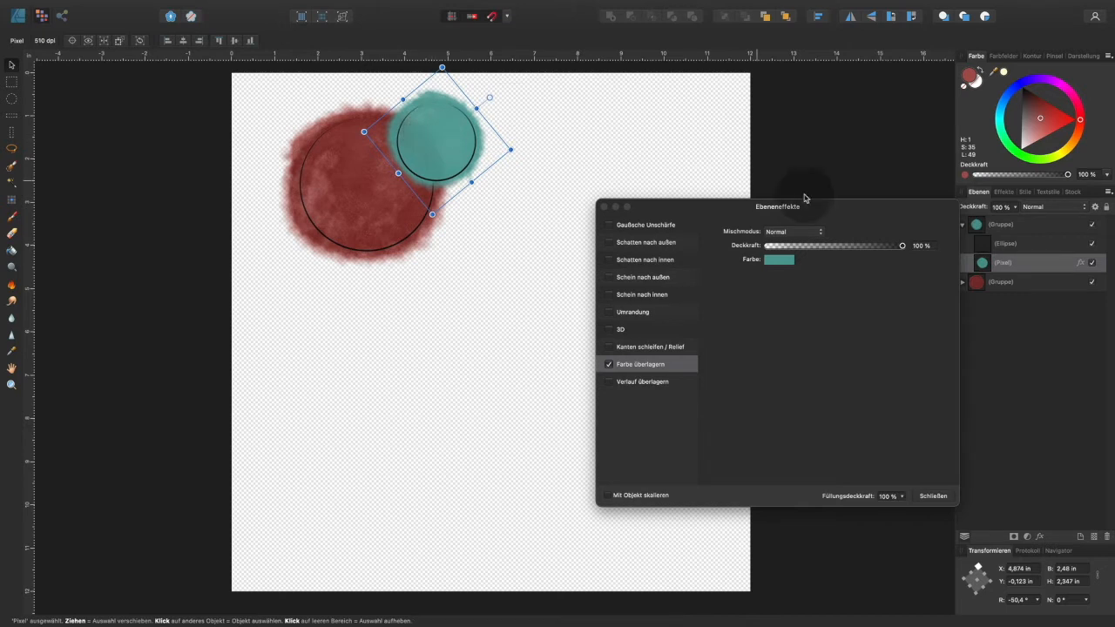
left_click(962, 226)
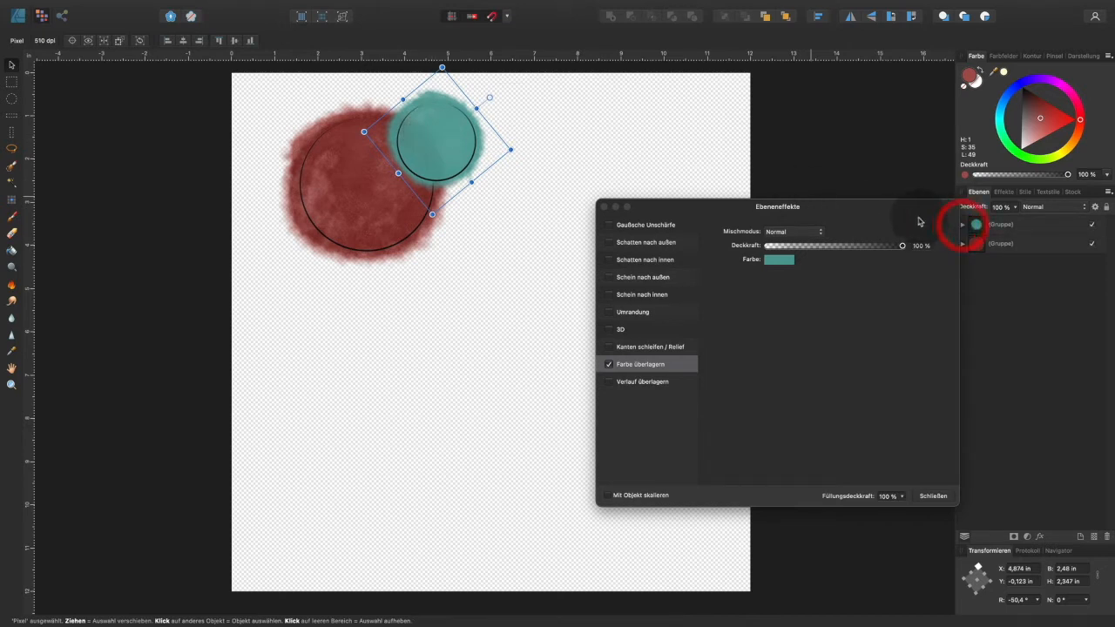
Step: Duplicate the teal circle group, enlarge the copy to about 5.35 × 5.37 in and place it below and right of the small circle
left_click_drag(916, 208, 895, 276)
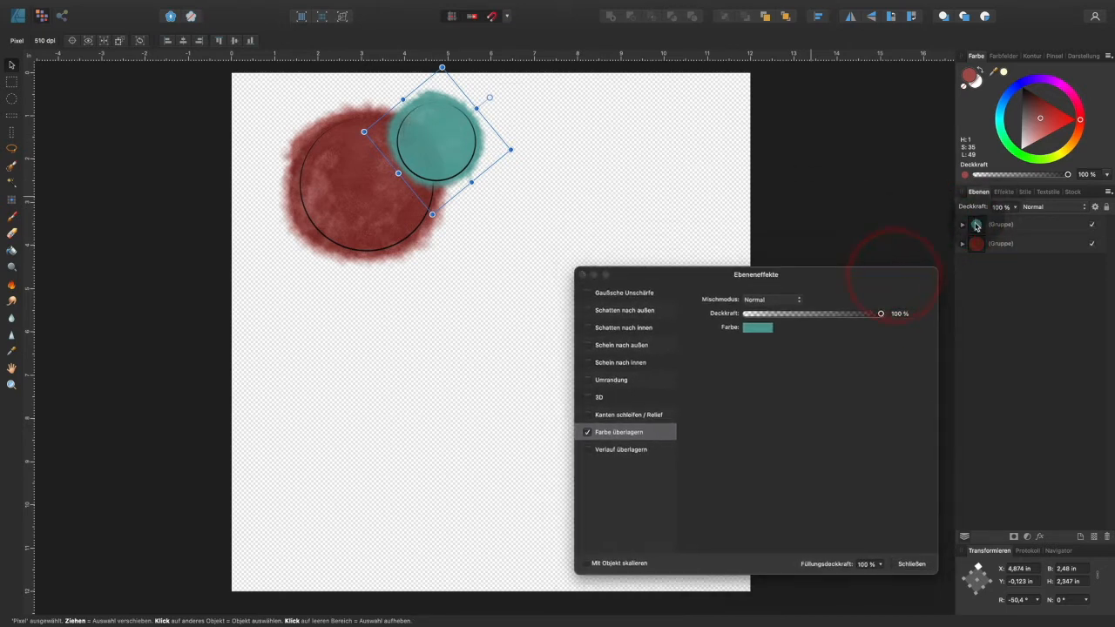
left_click(976, 225)
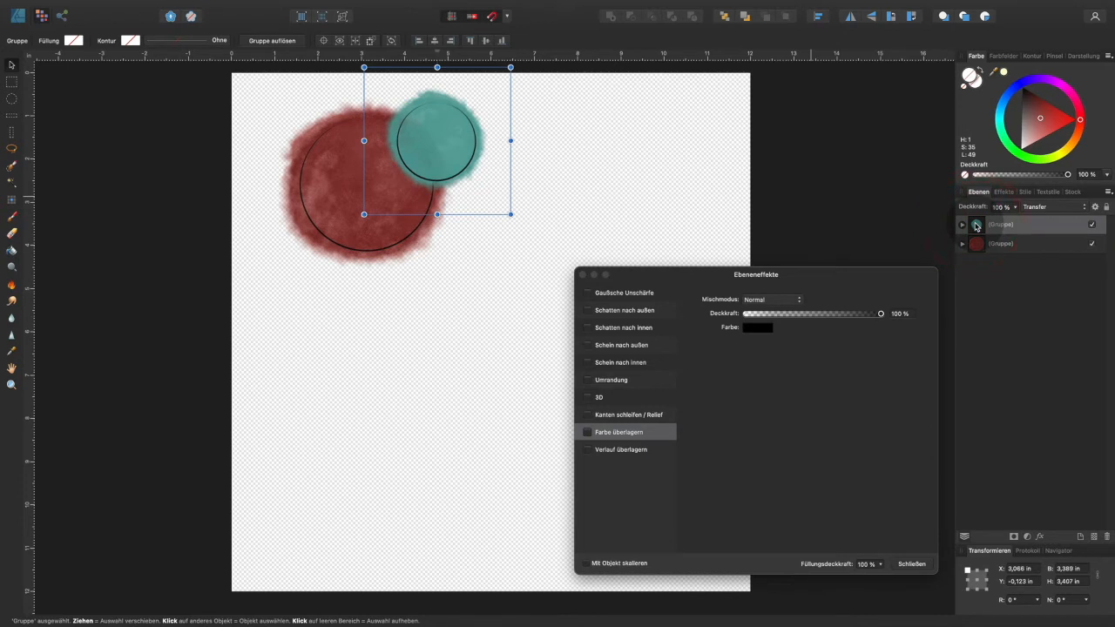
key("super")
key("super+j")
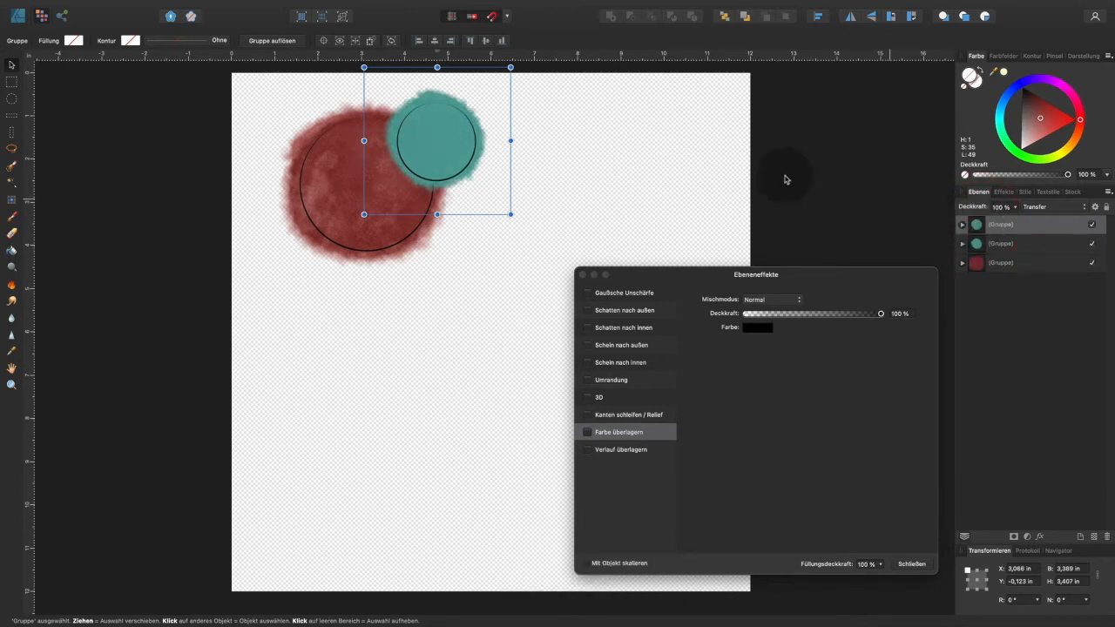
left_click_drag(437, 138, 490, 205)
left_click_drag(561, 286, 659, 360)
left_click_drag(521, 228, 517, 195)
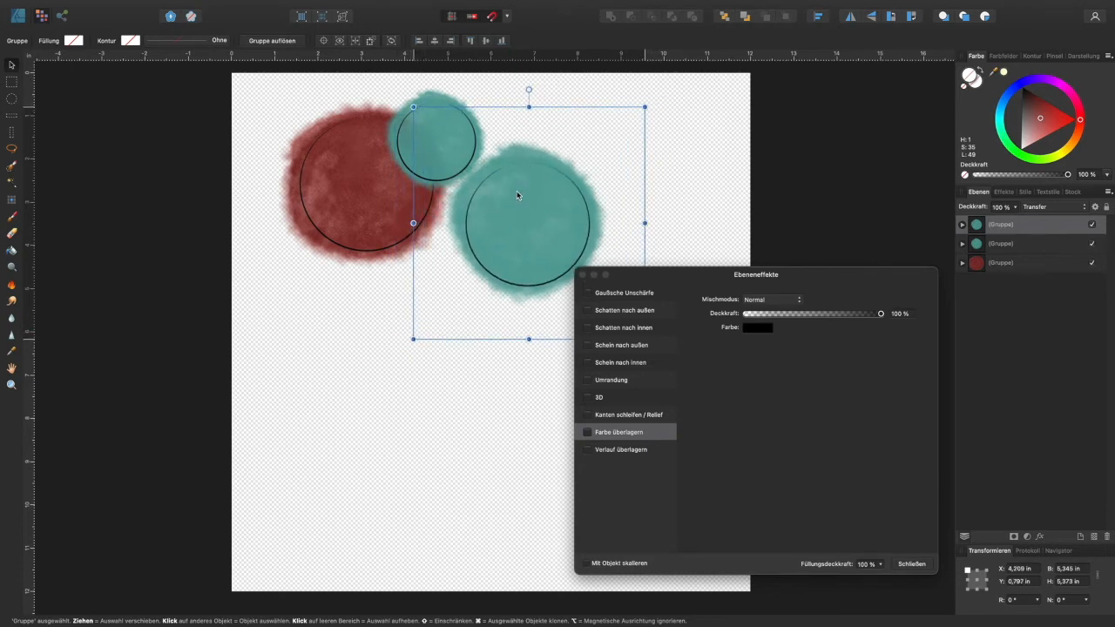
Step: Change the colour overlay on the large teal copy's pixel layer to the orange swatch of the Youtube 2 palette
left_click_drag(707, 279, 735, 216)
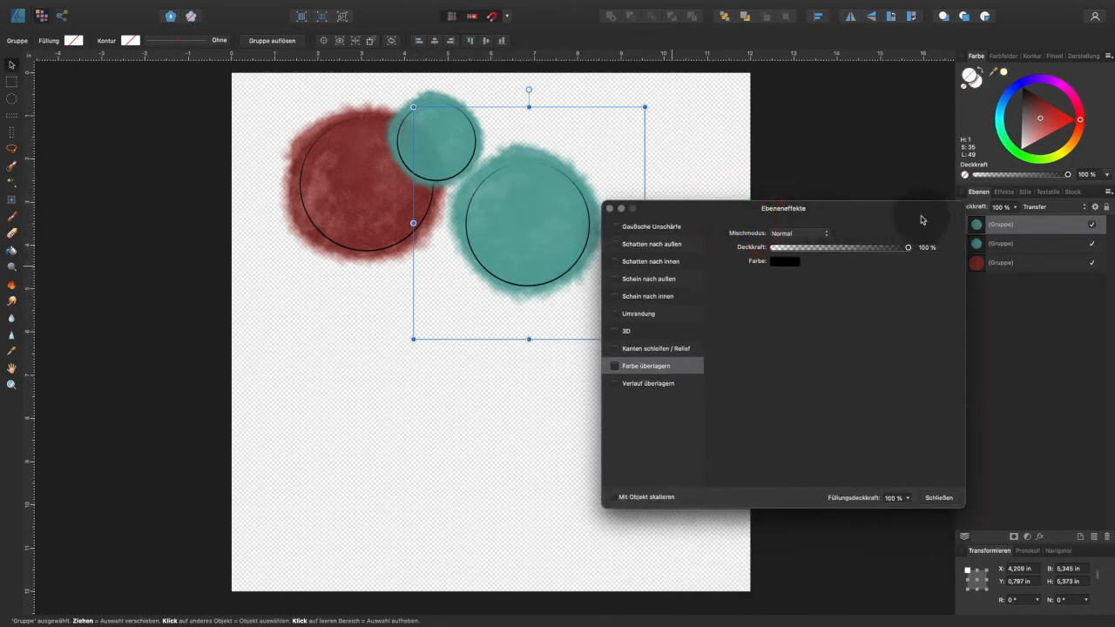
left_click_drag(921, 219, 896, 244)
left_click(964, 227)
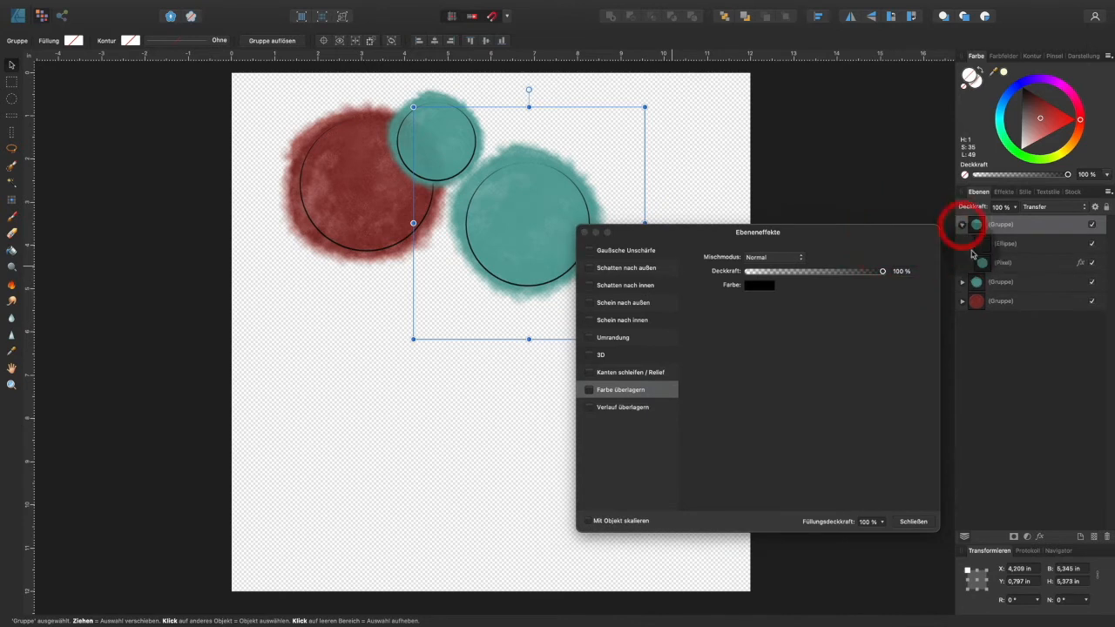
left_click(979, 262)
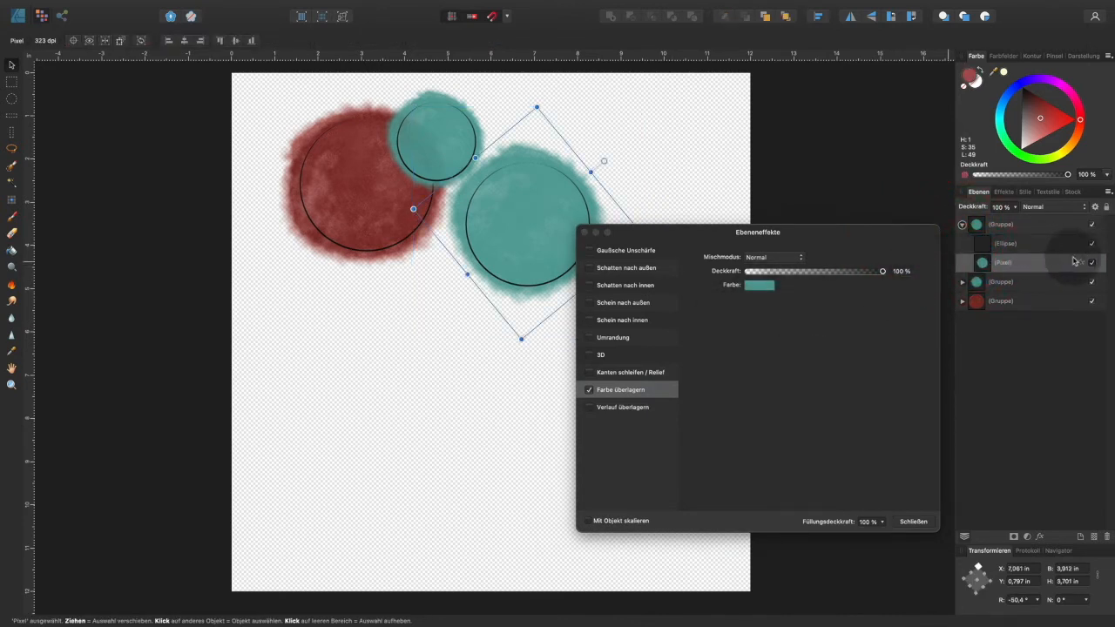
left_click(756, 287)
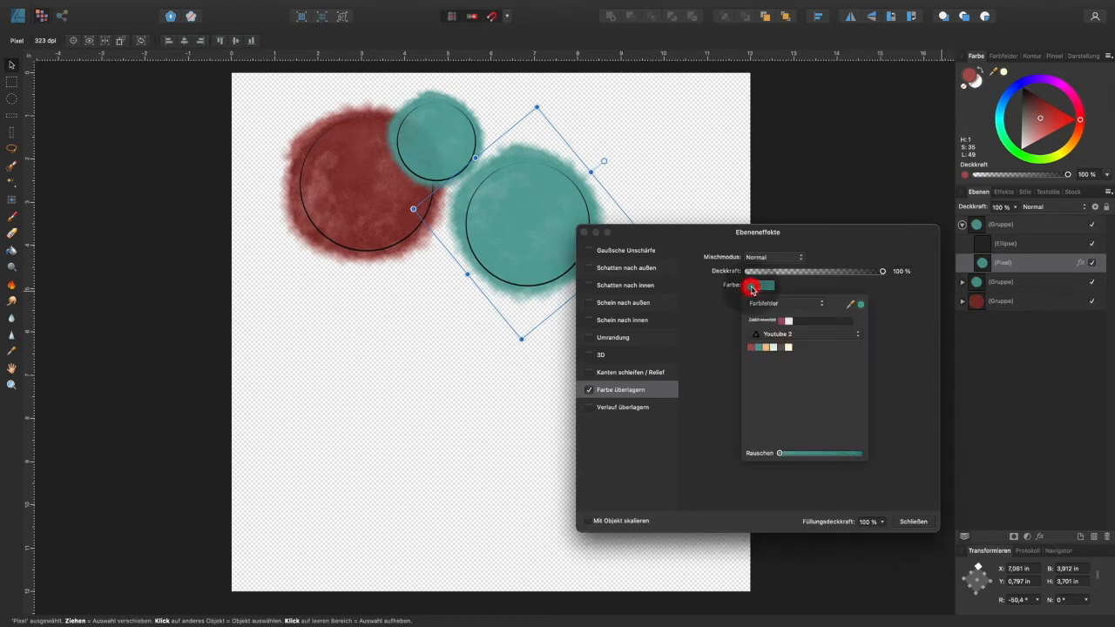
left_click(767, 349)
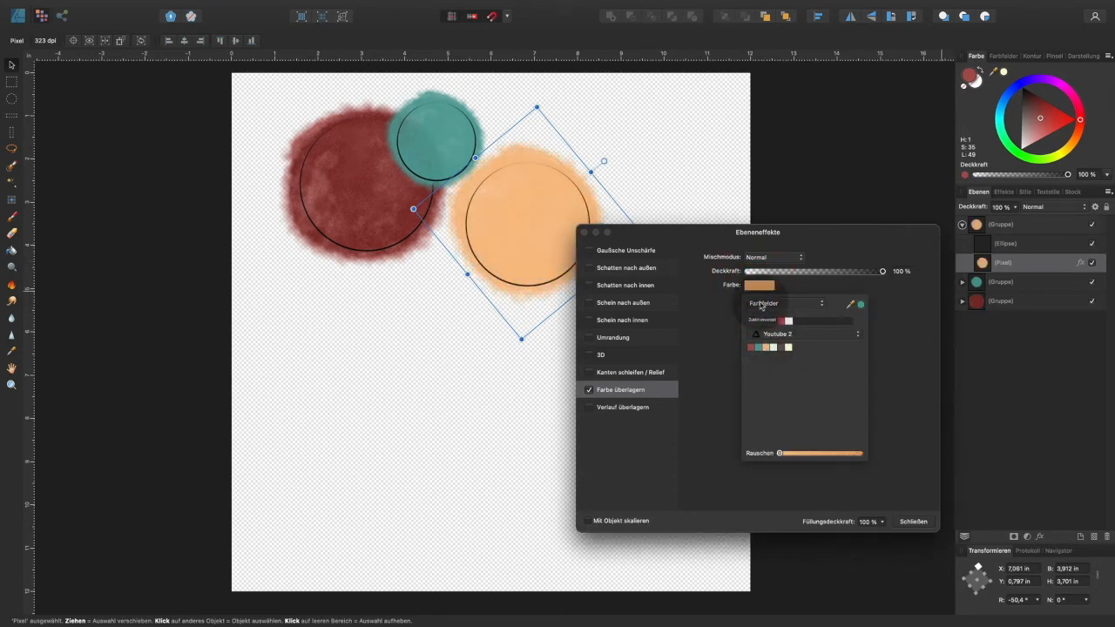
Step: Duplicate the orange circle group and shrink the copy to about 2.87 × 2.89 in
left_click_drag(815, 233, 848, 331)
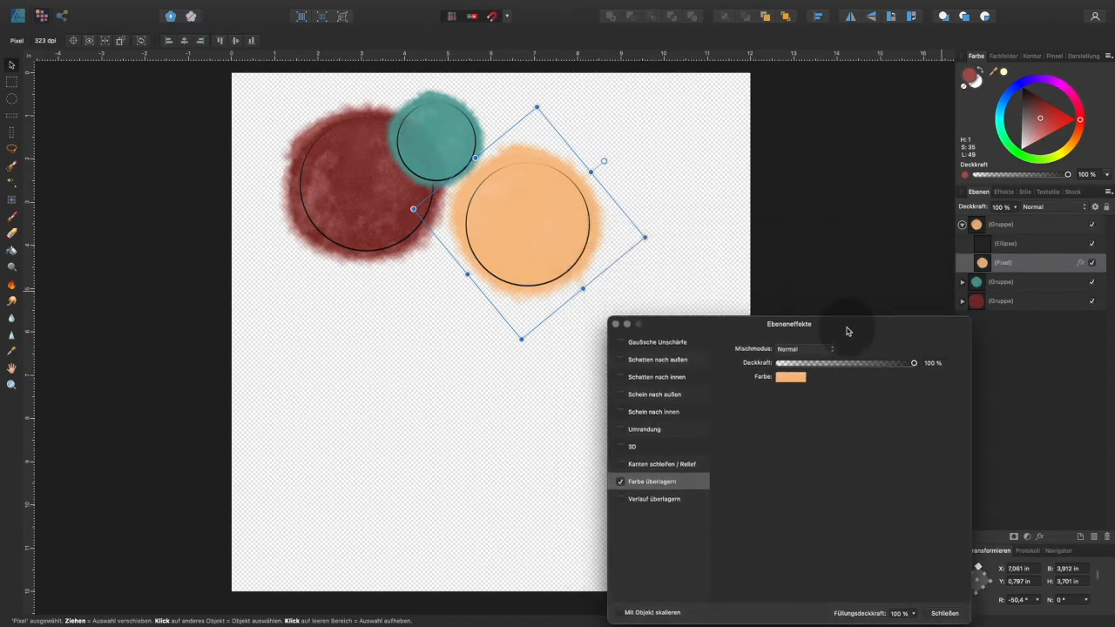
left_click(962, 225)
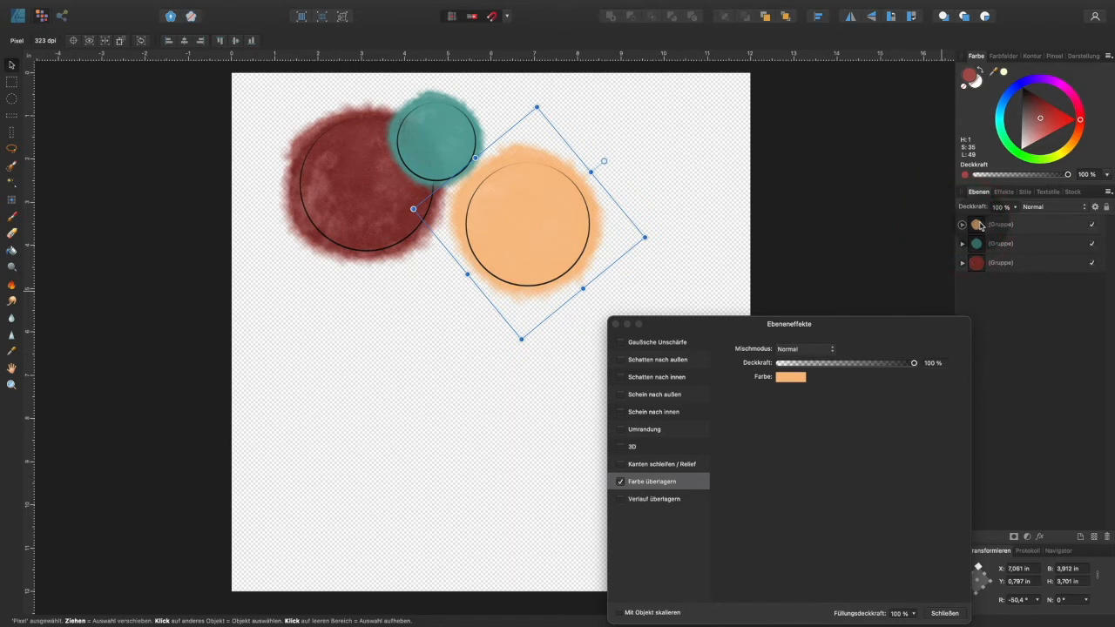
left_click(981, 226)
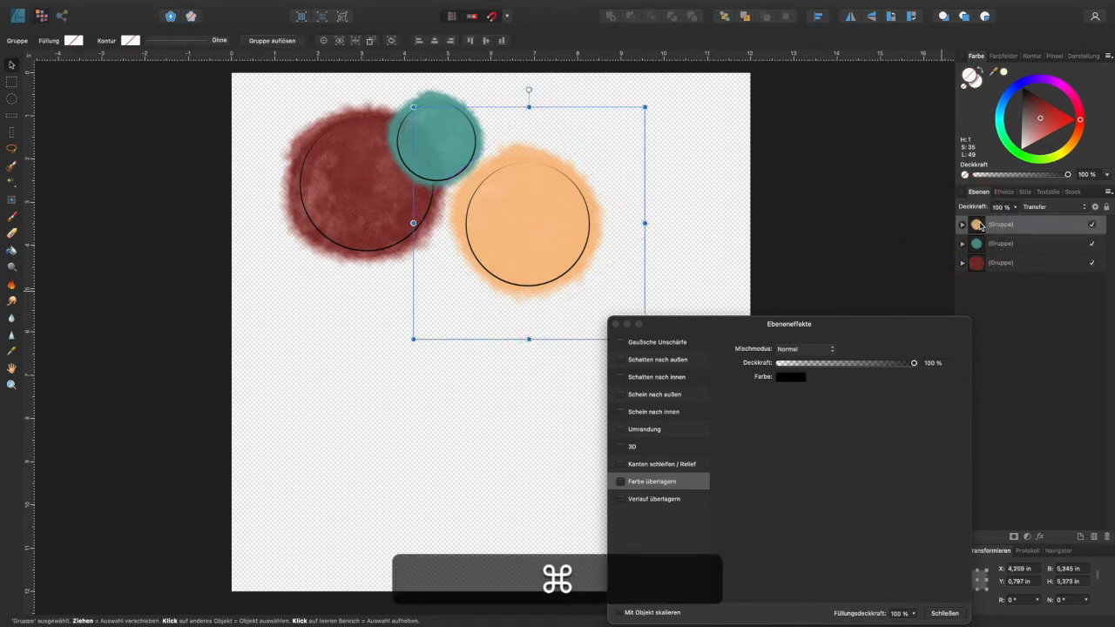
key("super+j")
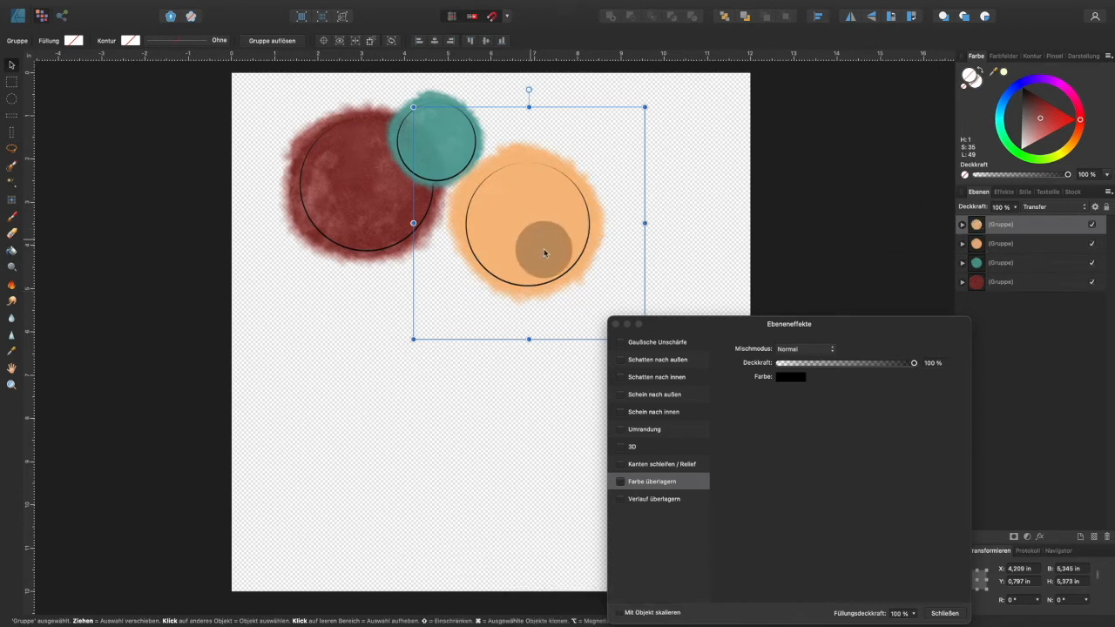
left_click_drag(645, 108, 535, 209)
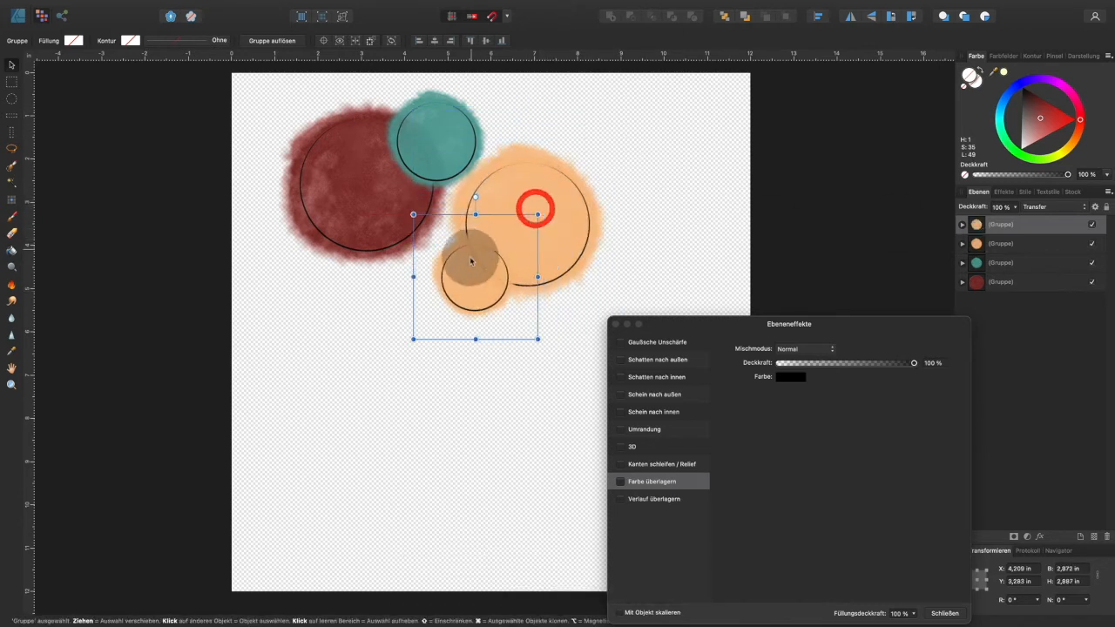
Step: Place the small orange copy at the large orange circle's upper-right edge and rotate it to about −128.7°
left_click_drag(473, 284, 587, 155)
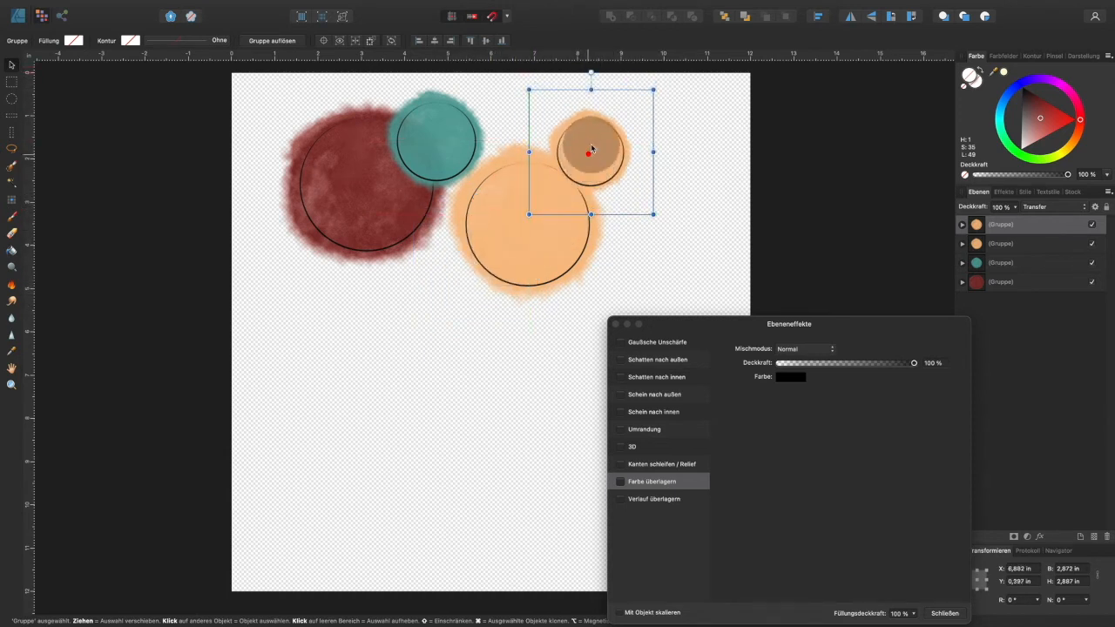
left_click_drag(591, 68, 593, 150)
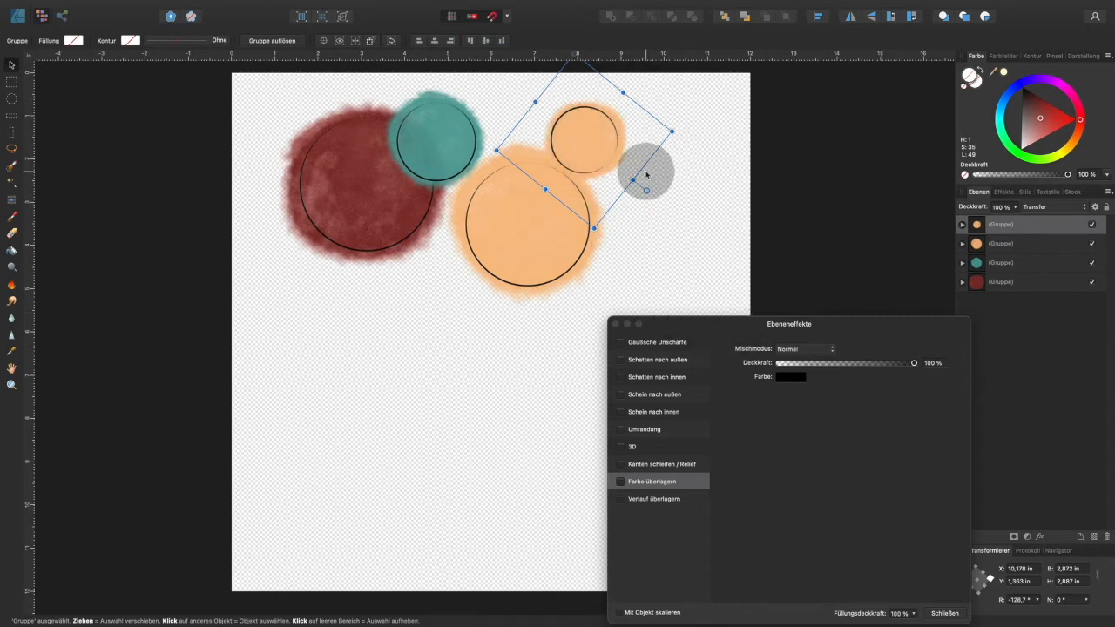
Step: Change the colour overlay on the small orange copy's pixel layer to the mint swatch of the Youtube 2 palette
left_click_drag(732, 329, 728, 290)
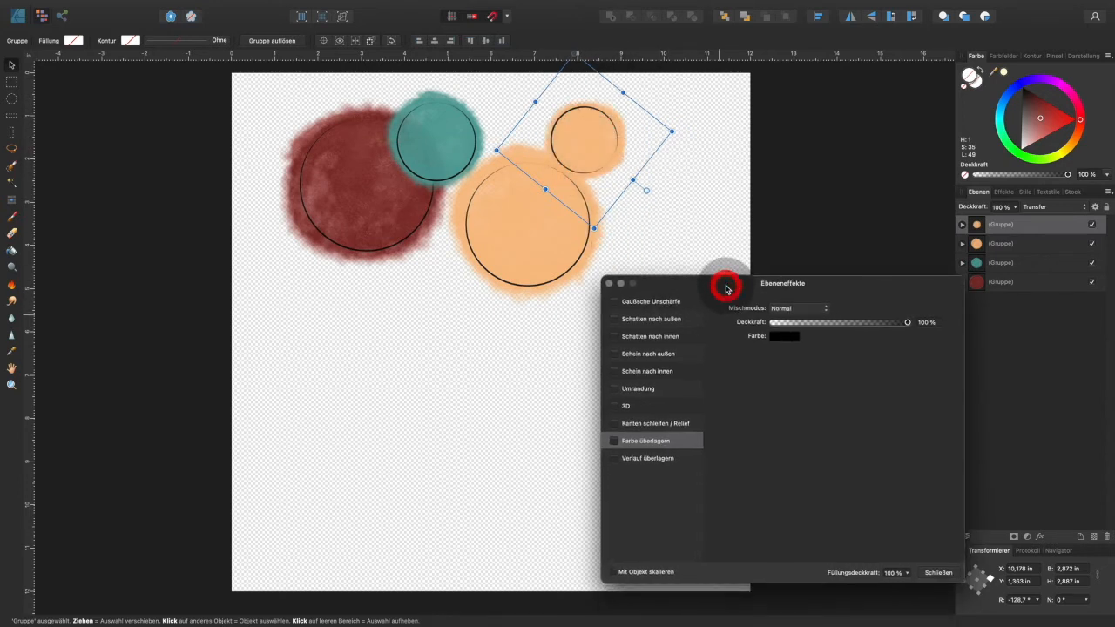
left_click(962, 224)
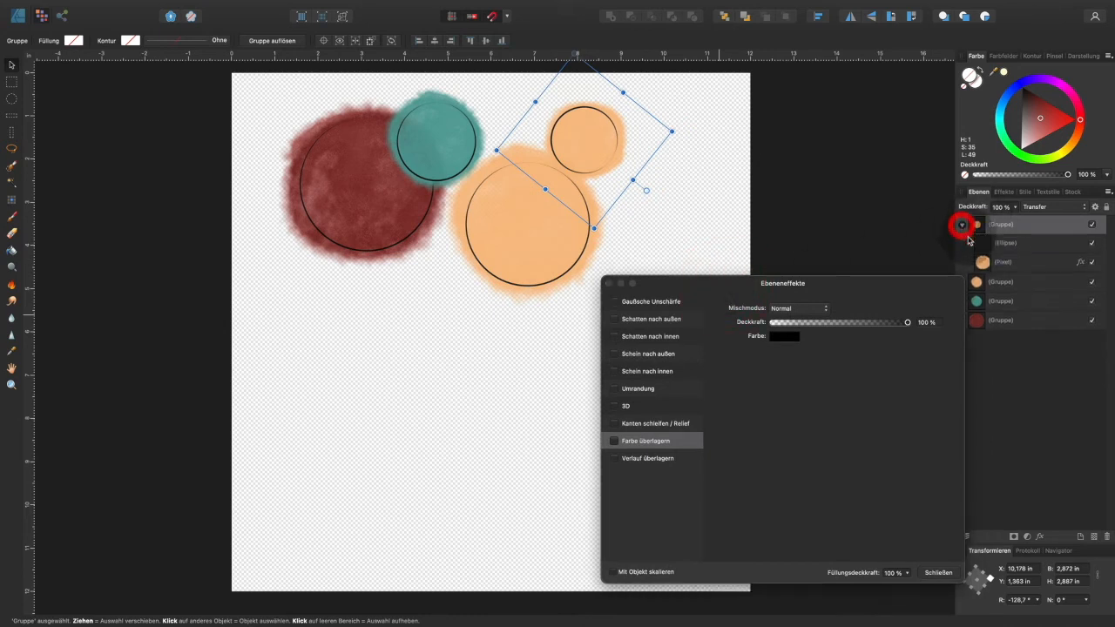
left_click(1003, 262)
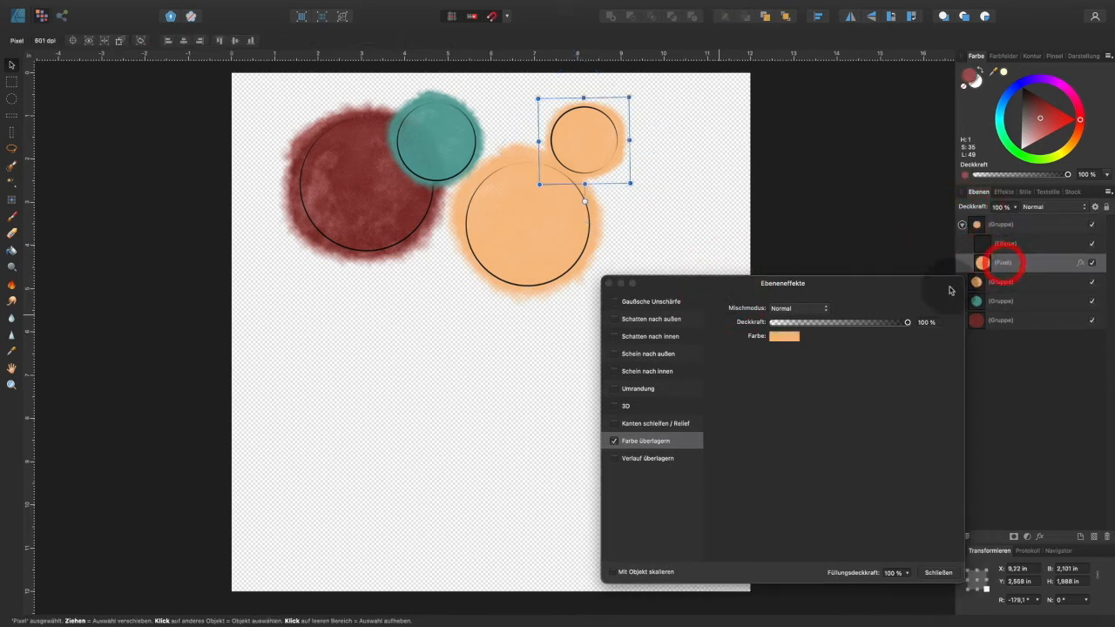
left_click(786, 337)
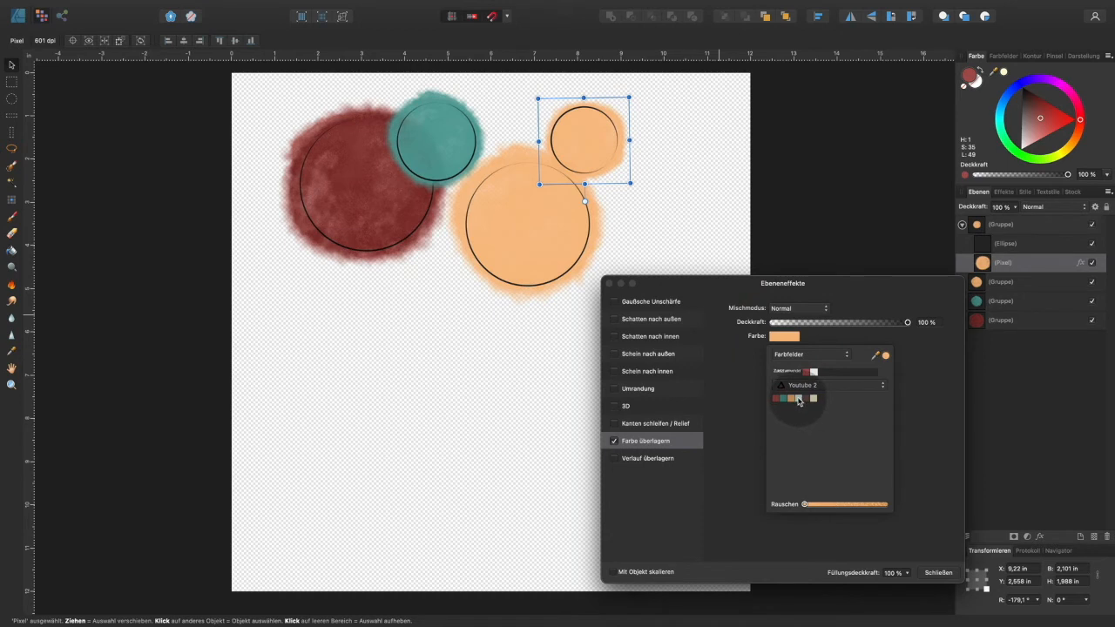
left_click(799, 399)
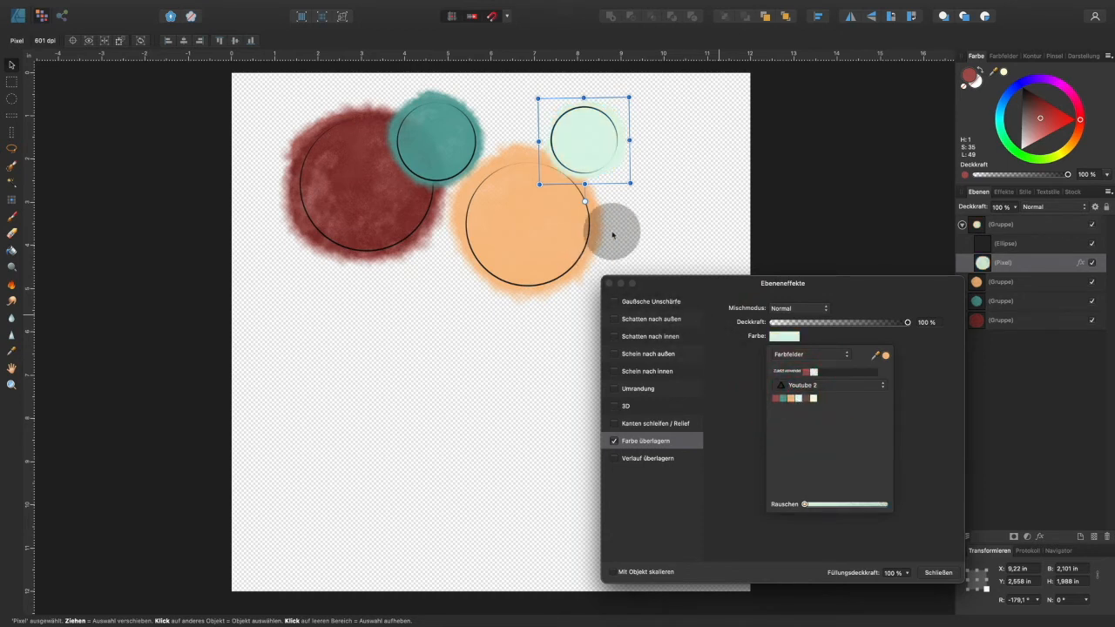
left_click(721, 288)
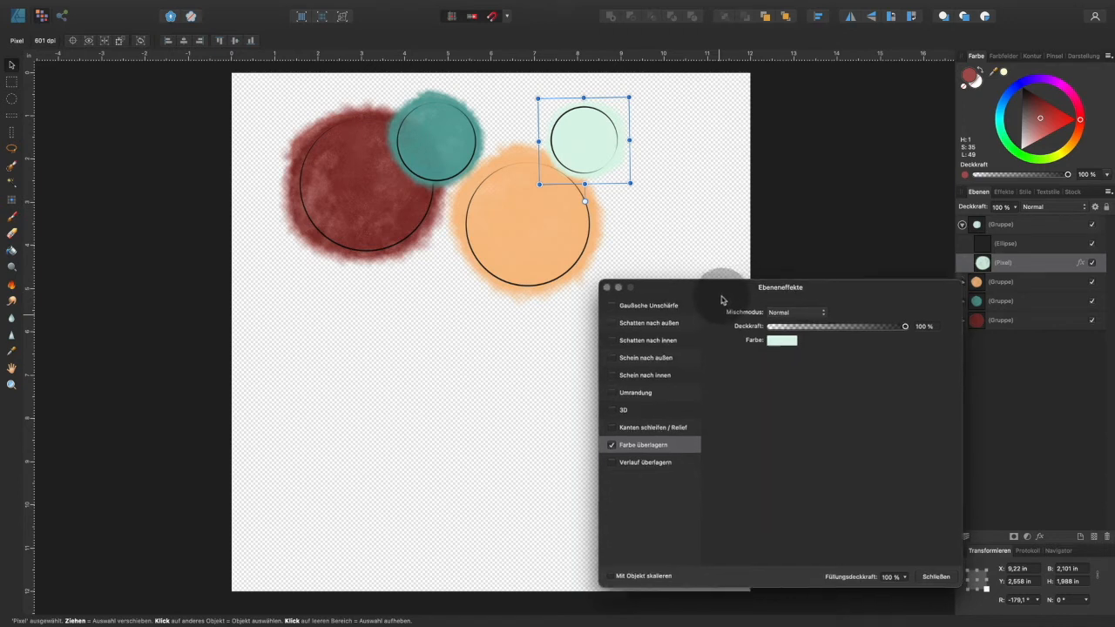
left_click_drag(720, 288, 631, 410)
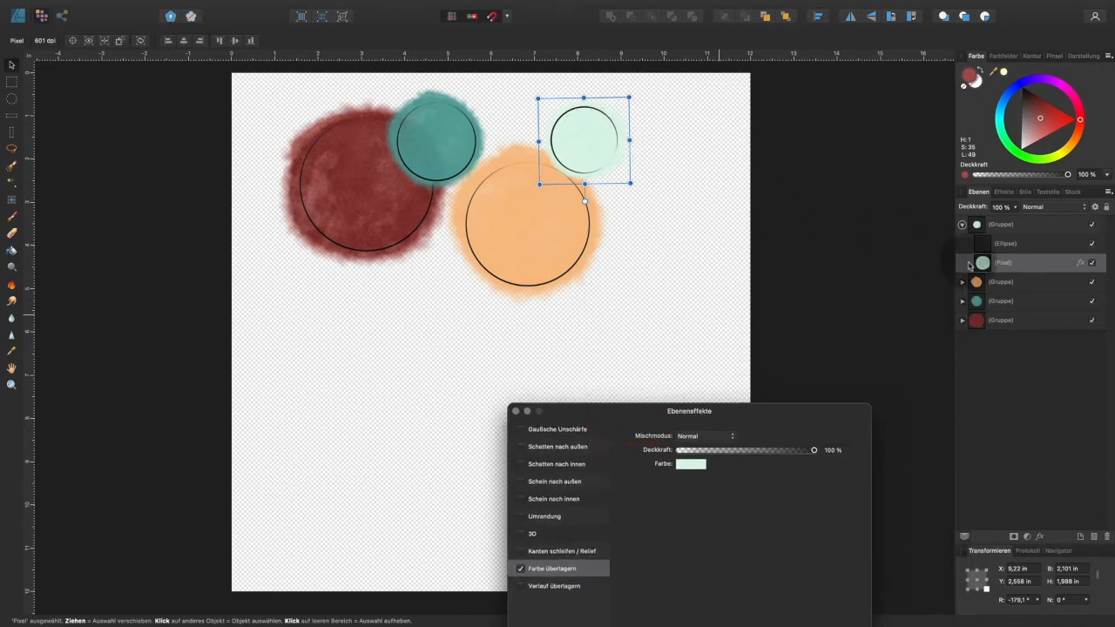
Step: Duplicate the mint circle group and place the copy below and right of the large orange circle
left_click(962, 225)
left_click(976, 225)
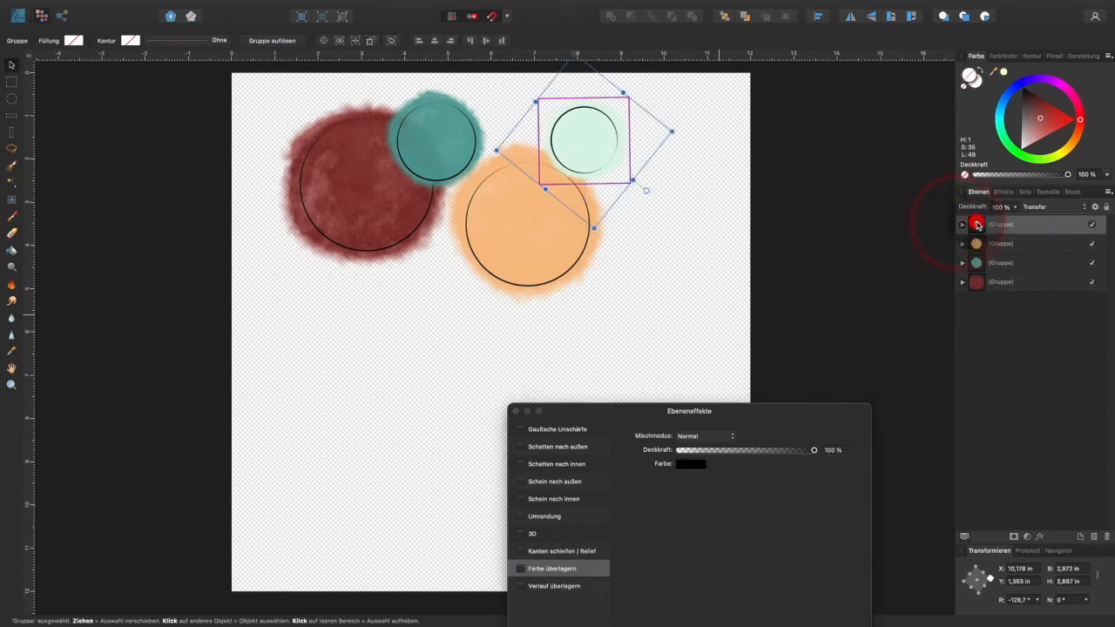
key("super+j")
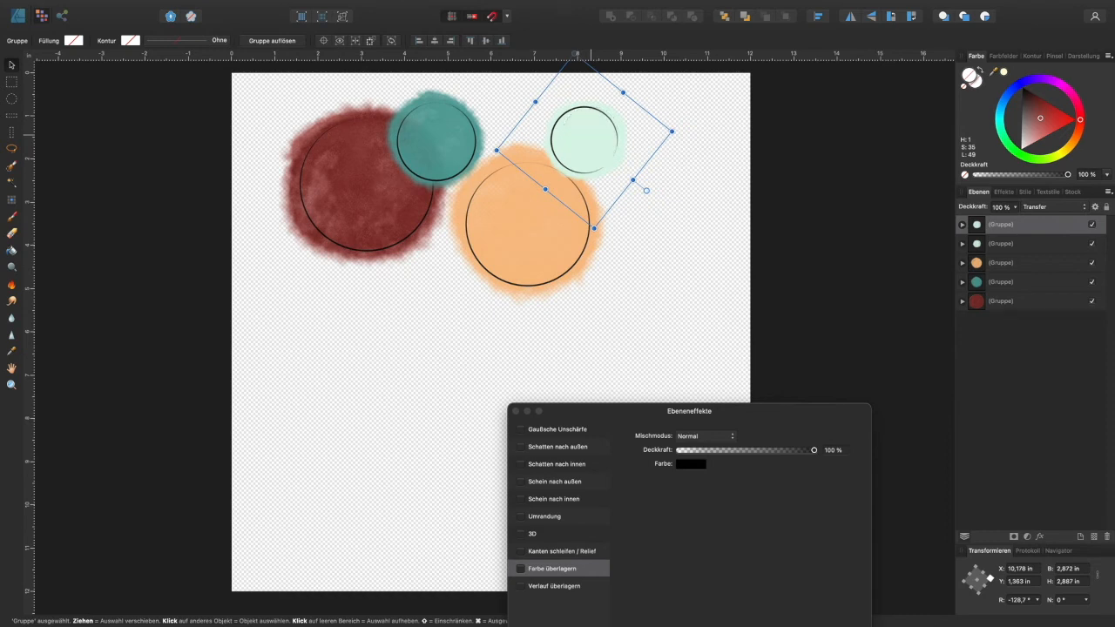
left_click_drag(591, 138, 647, 300)
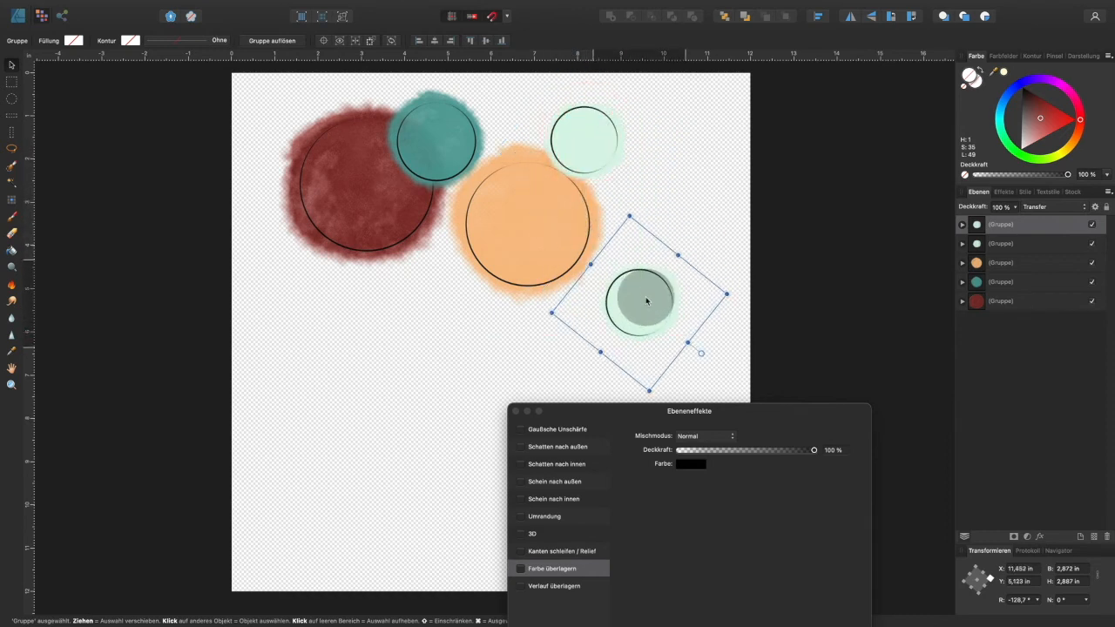
left_click(710, 283)
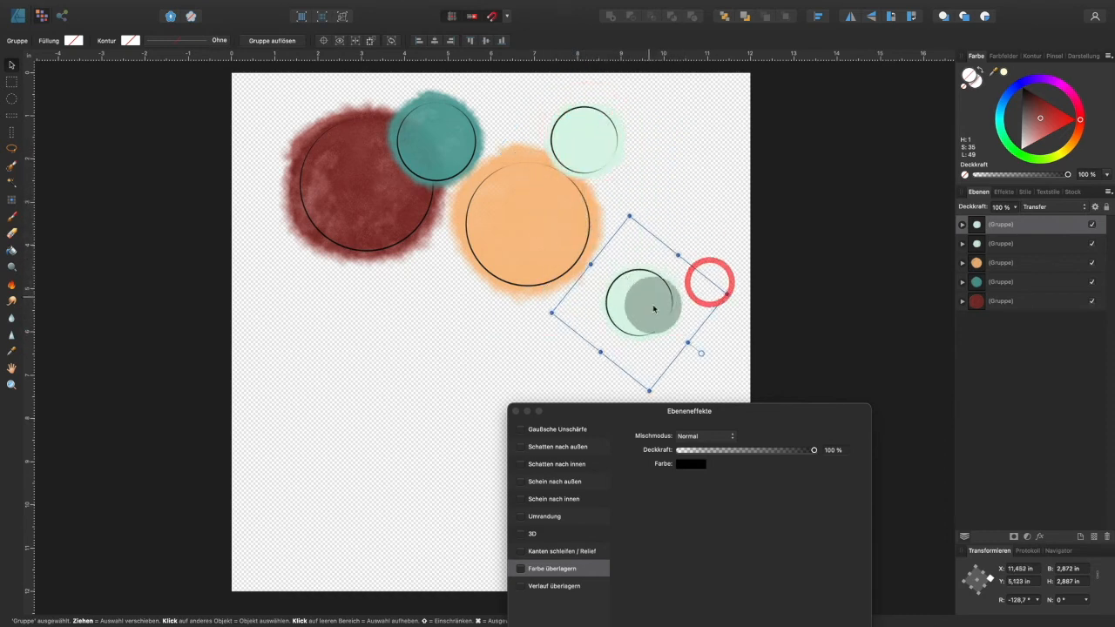
Step: Change the colour overlay on the lower mint copy's pixel layer to the dark brown swatch of the Youtube 2 palette
left_click(962, 224)
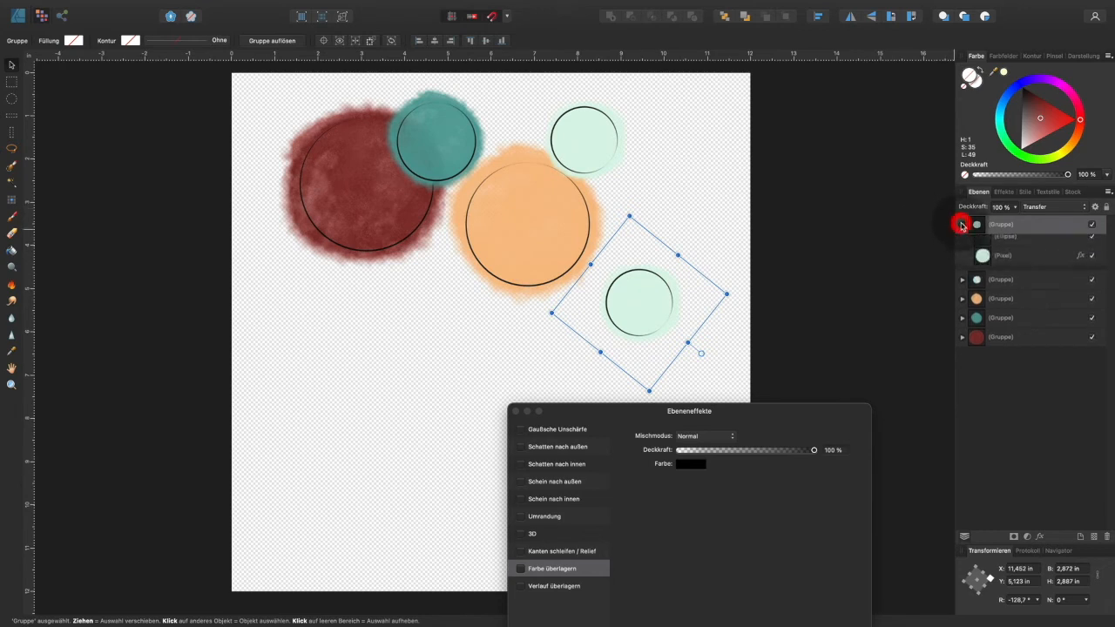
left_click(971, 263)
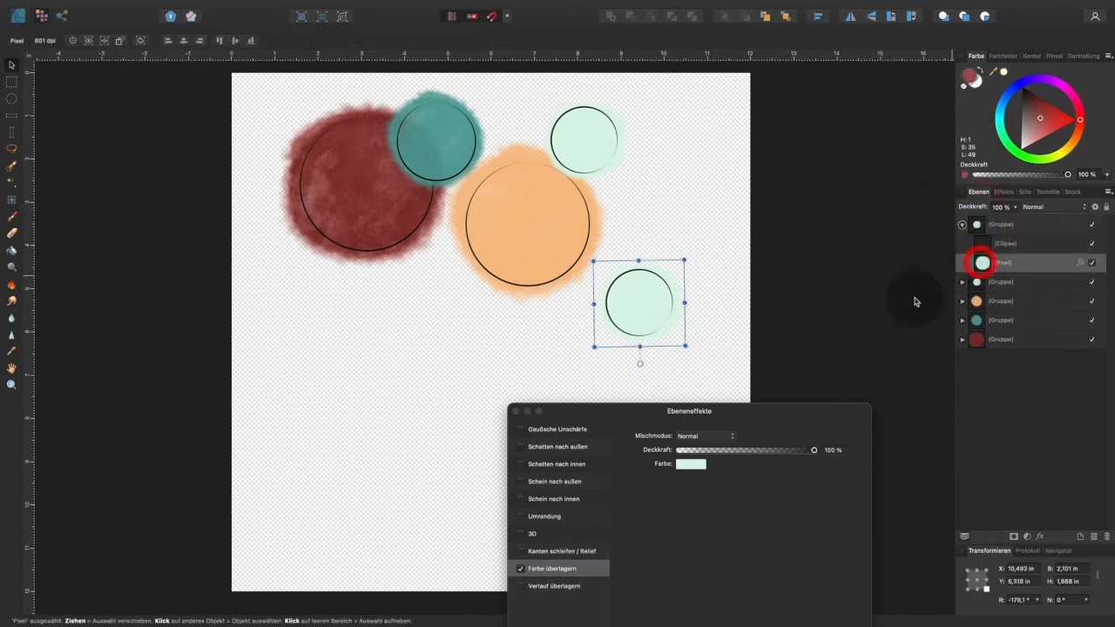
left_click(686, 464)
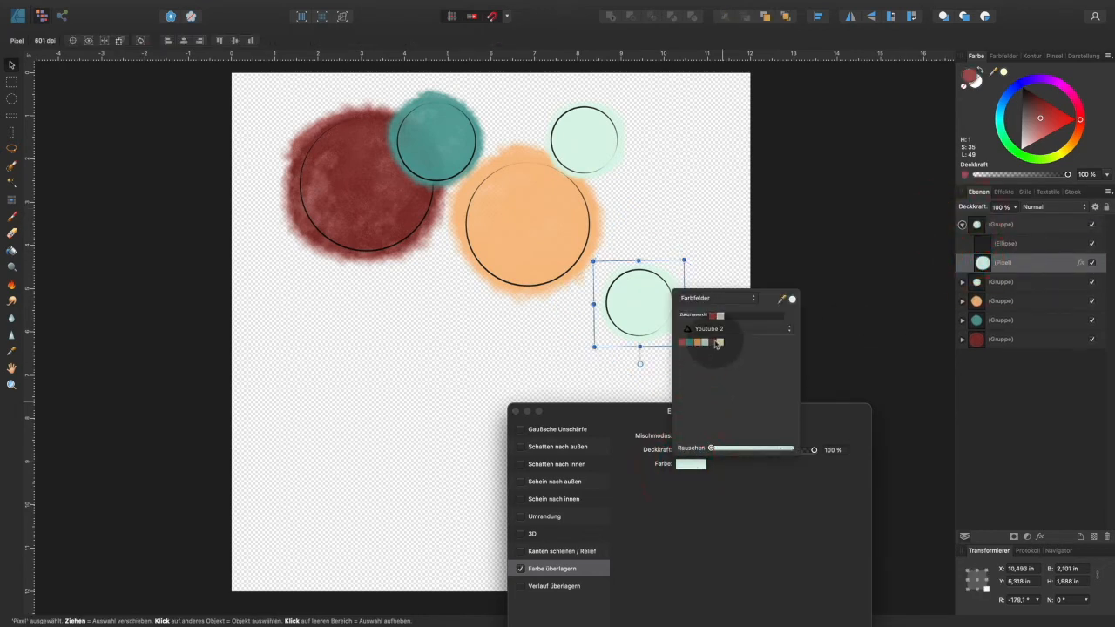
left_click(714, 343)
mouse_move(714, 345)
left_mouse_down()
mouse_move(723, 307)
mouse_move(699, 324)
mouse_move(631, 275)
mouse_move(669, 275)
mouse_move(606, 302)
mouse_move(634, 317)
mouse_move(666, 277)
mouse_move(652, 314)
mouse_move(678, 341)
mouse_move(655, 305)
mouse_move(662, 287)
mouse_move(659, 314)
mouse_move(680, 314)
mouse_move(728, 346)
mouse_move(730, 334)
left_mouse_up()
left_click(730, 332)
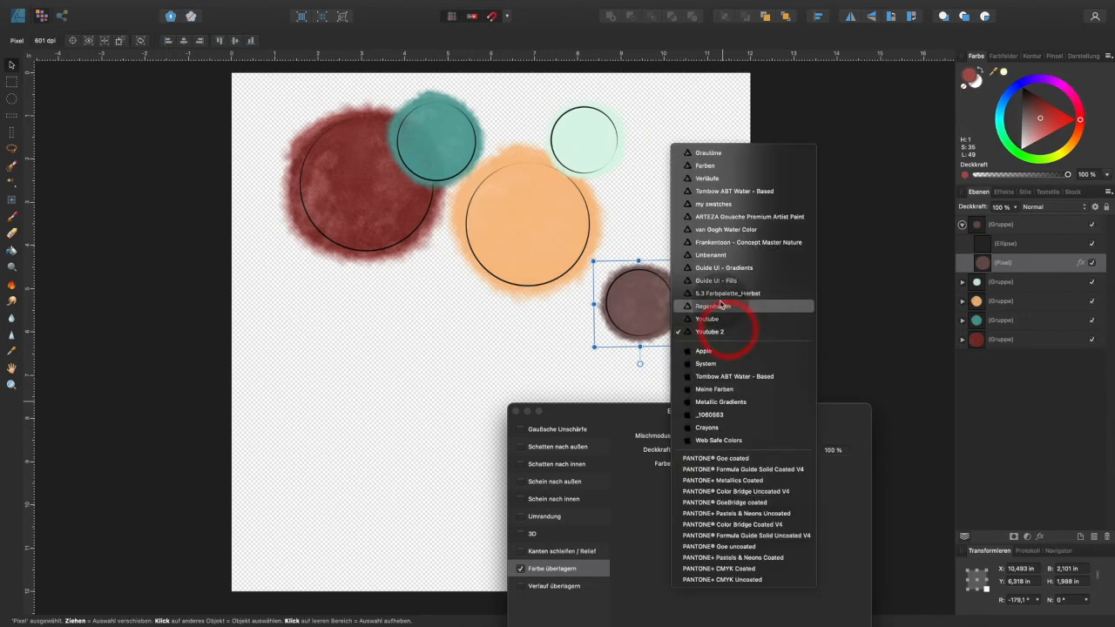
left_click(613, 357)
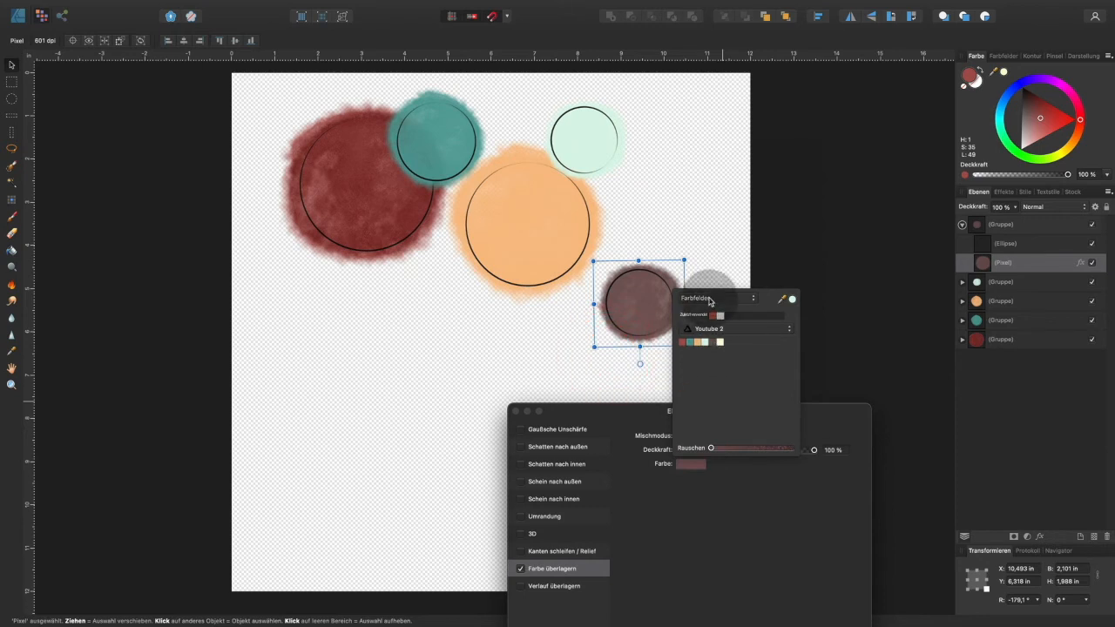
Step: Set the brown overlay's green value to 85 with the RGB sliders and return the colour picker to swatches
left_click(712, 297)
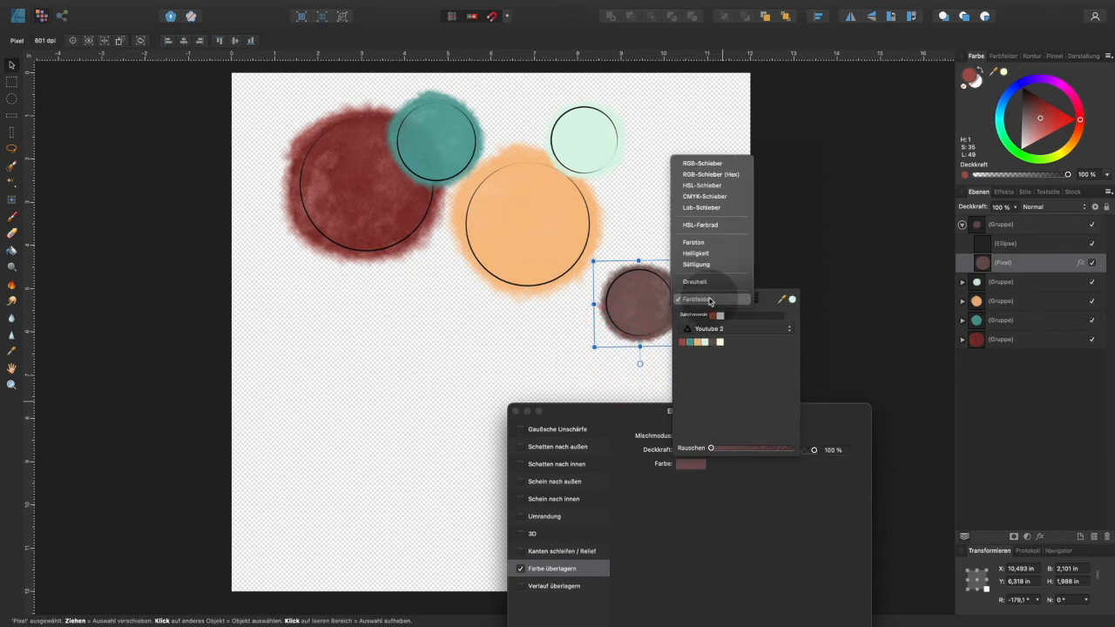
left_click(720, 164)
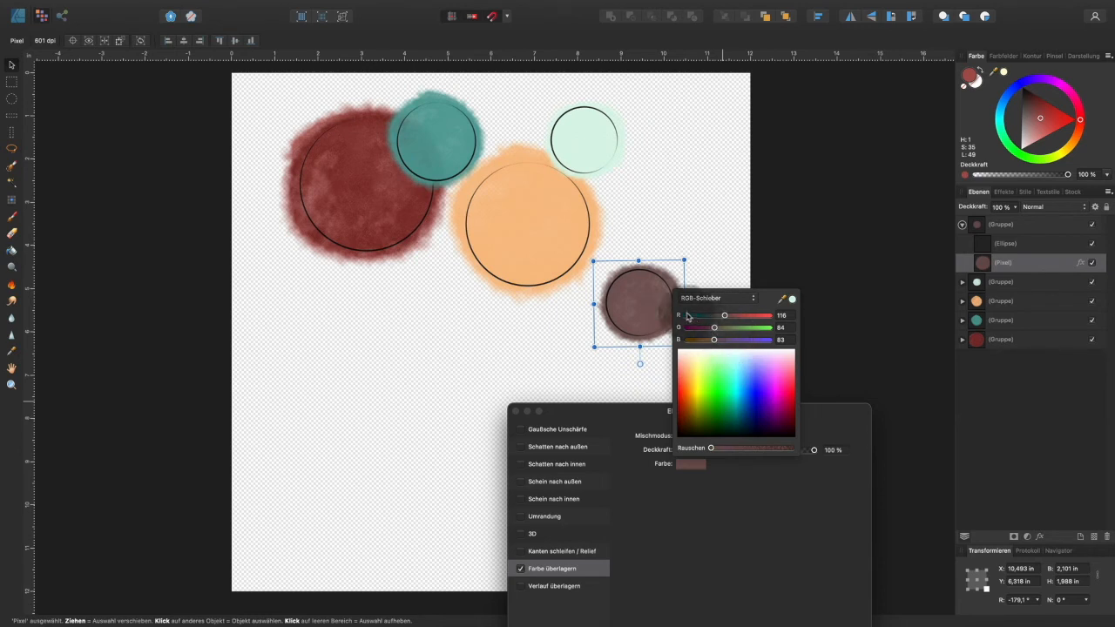
mouse_move(715, 329)
left_mouse_down()
mouse_move(740, 329)
mouse_move(717, 330)
left_mouse_up()
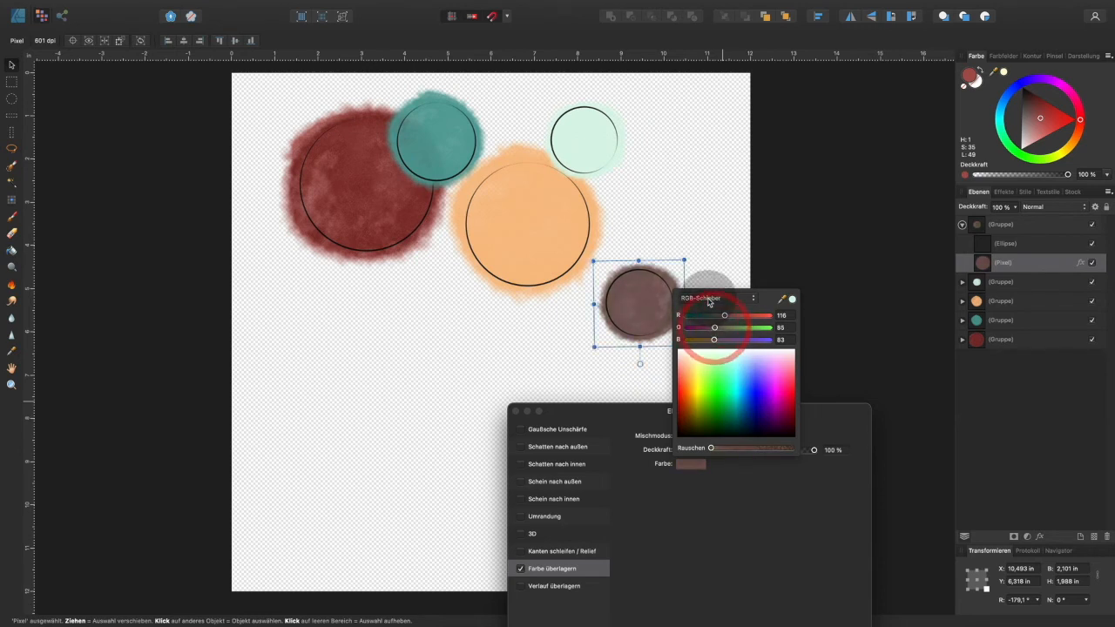
left_click(710, 299)
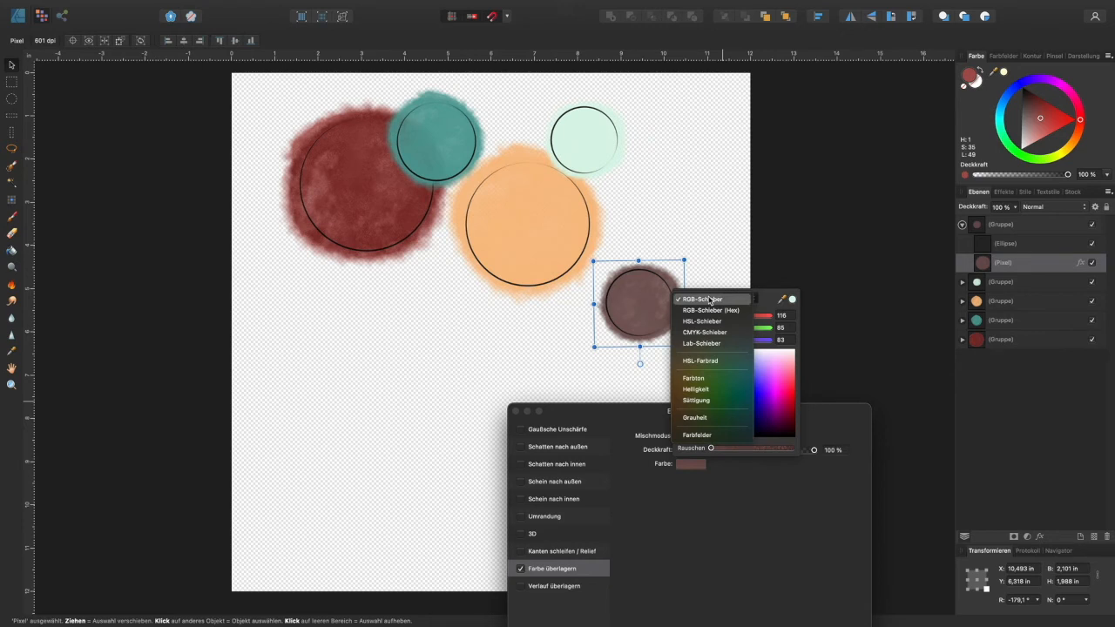
left_click(709, 435)
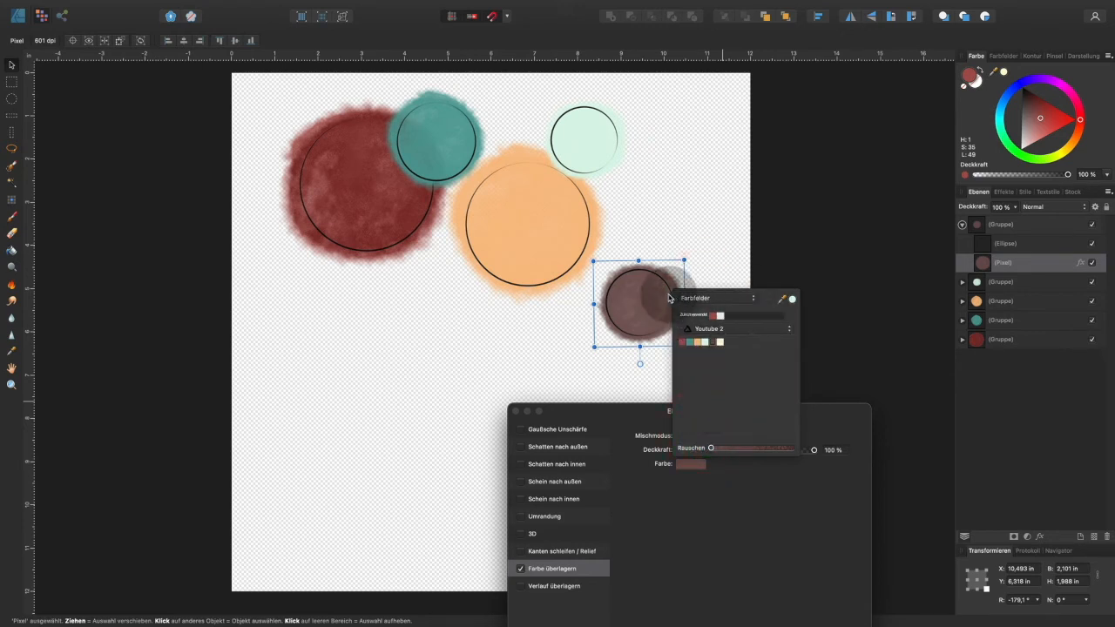
Step: Duplicate the brown circle group and offset the copy to overlap the original's lower-right edge
left_click(963, 224)
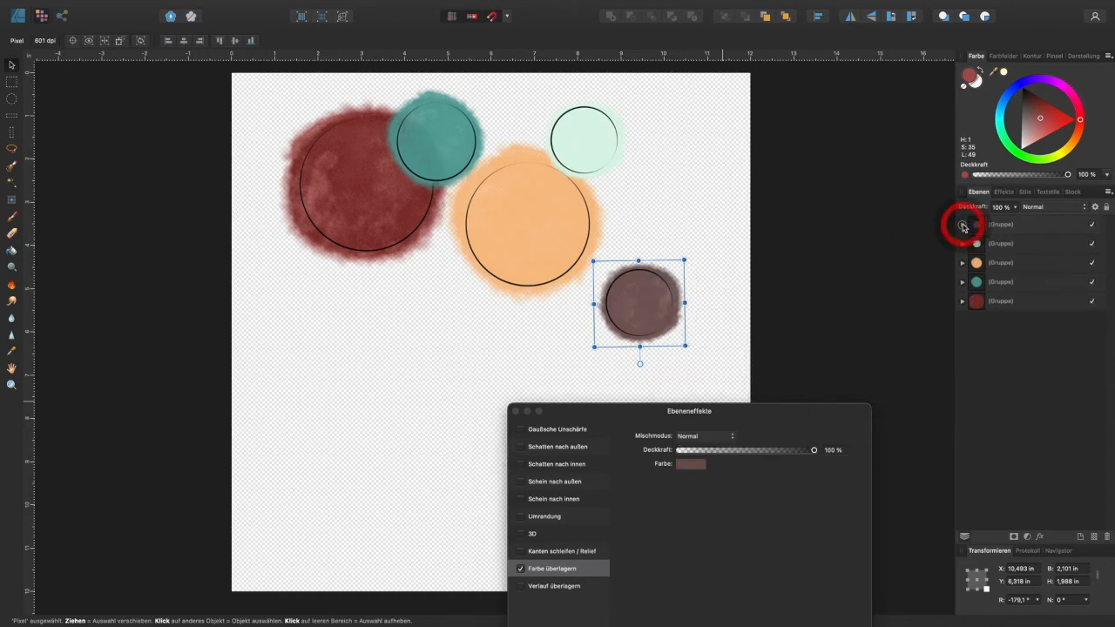
left_click(977, 228)
key("super")
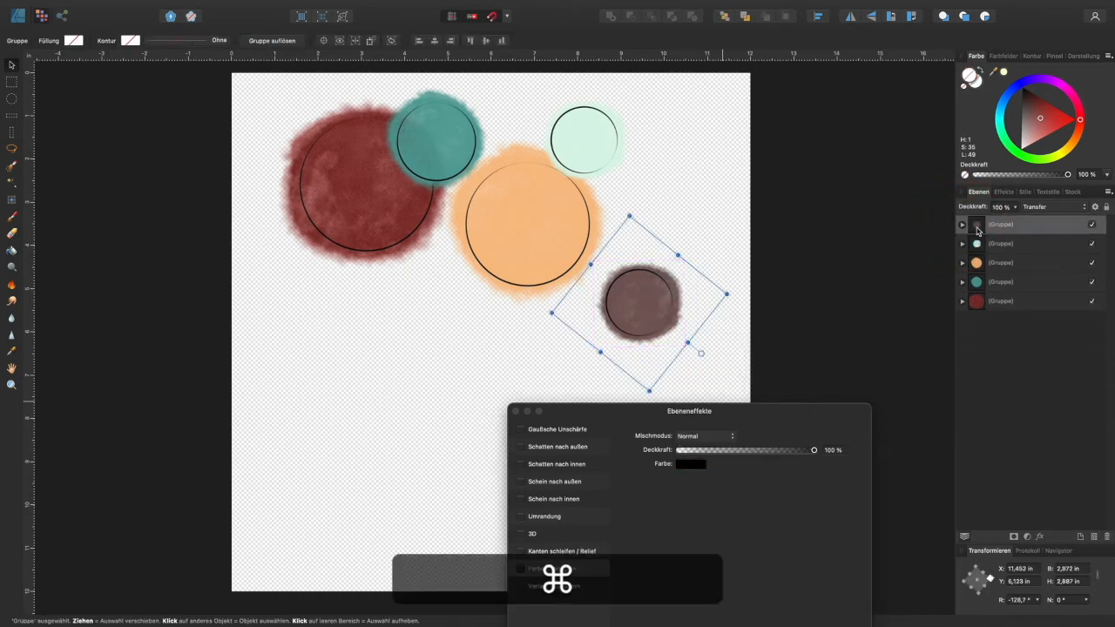
key("super+j")
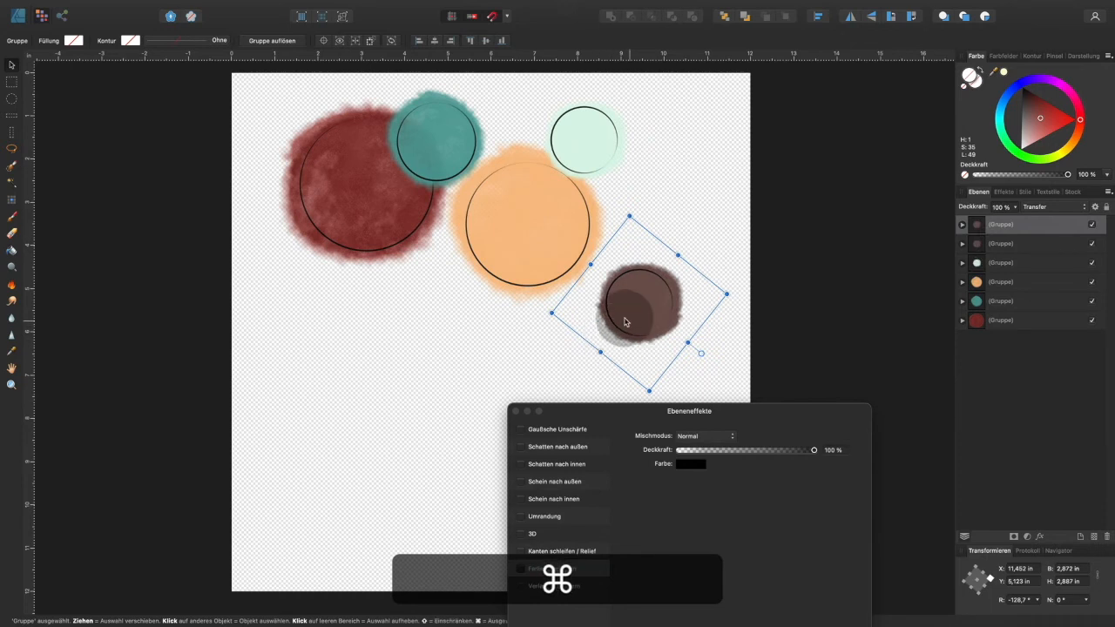
left_click_drag(629, 321, 657, 366)
Step: Rotate the brown copy to about −29.4°, enlarge it to about 3.64 × 3.66 in and shift it slightly right
left_click_drag(644, 413, 277, 371)
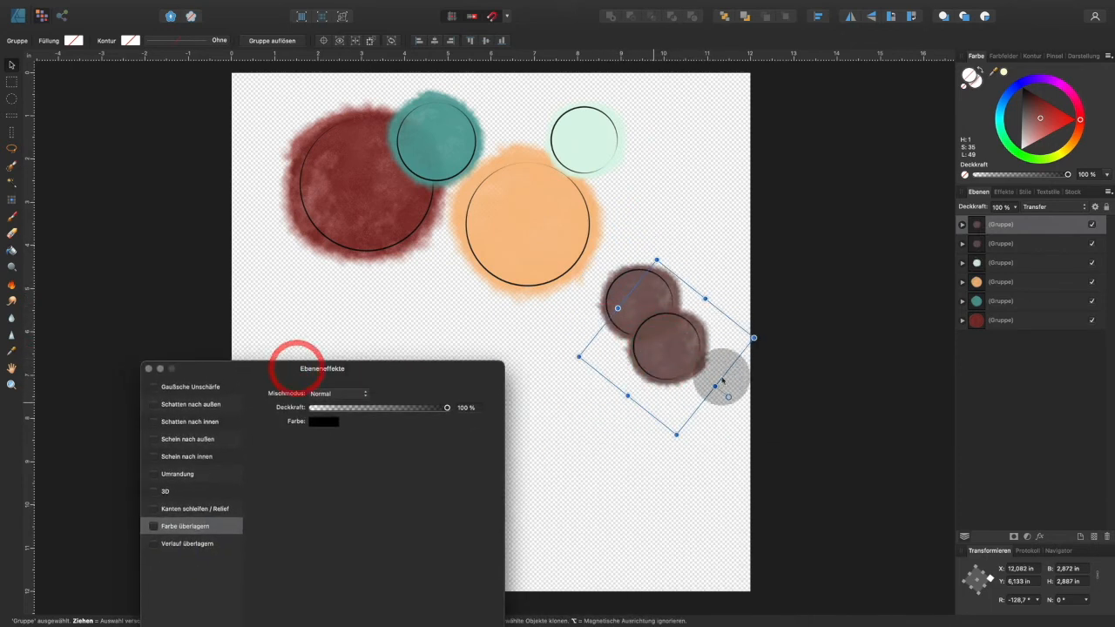
left_click_drag(728, 399, 706, 277)
left_click_drag(690, 432, 725, 475)
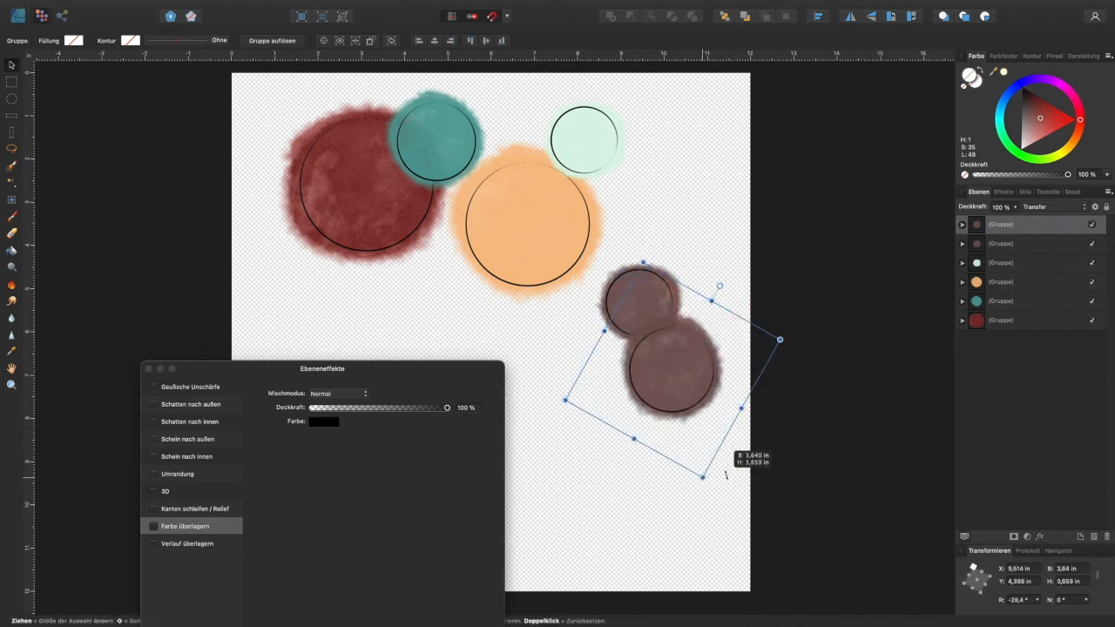
left_click_drag(684, 394, 706, 398)
Step: Change the colour overlay on the larger brown copy's pixel layer to the cream swatch of the Youtube 2 palette
left_click(323, 423)
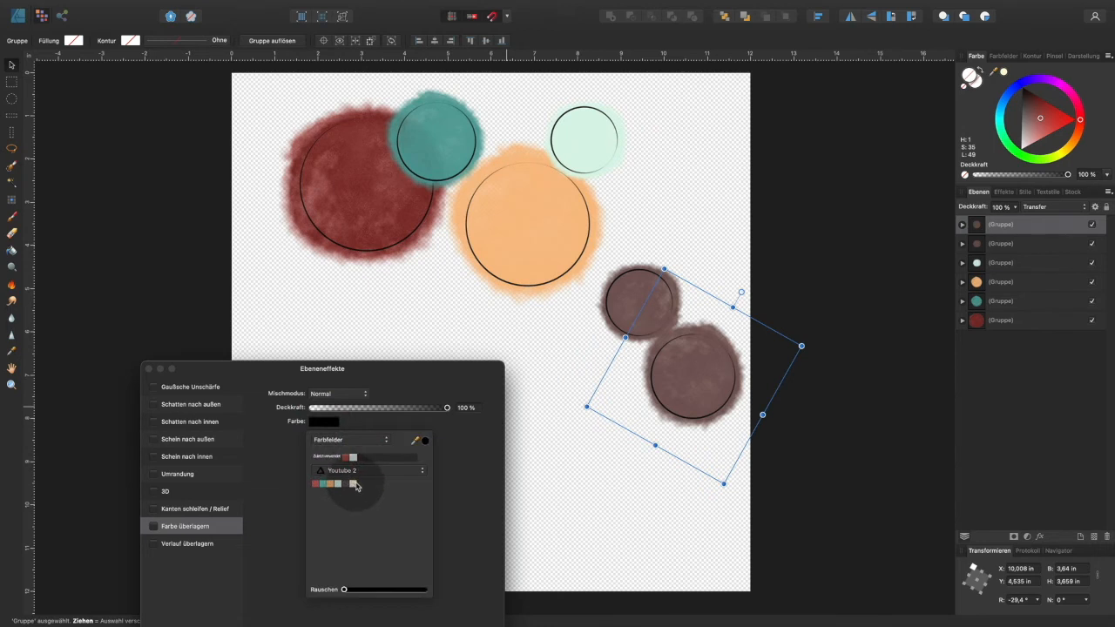
left_click(962, 225)
left_click(992, 261)
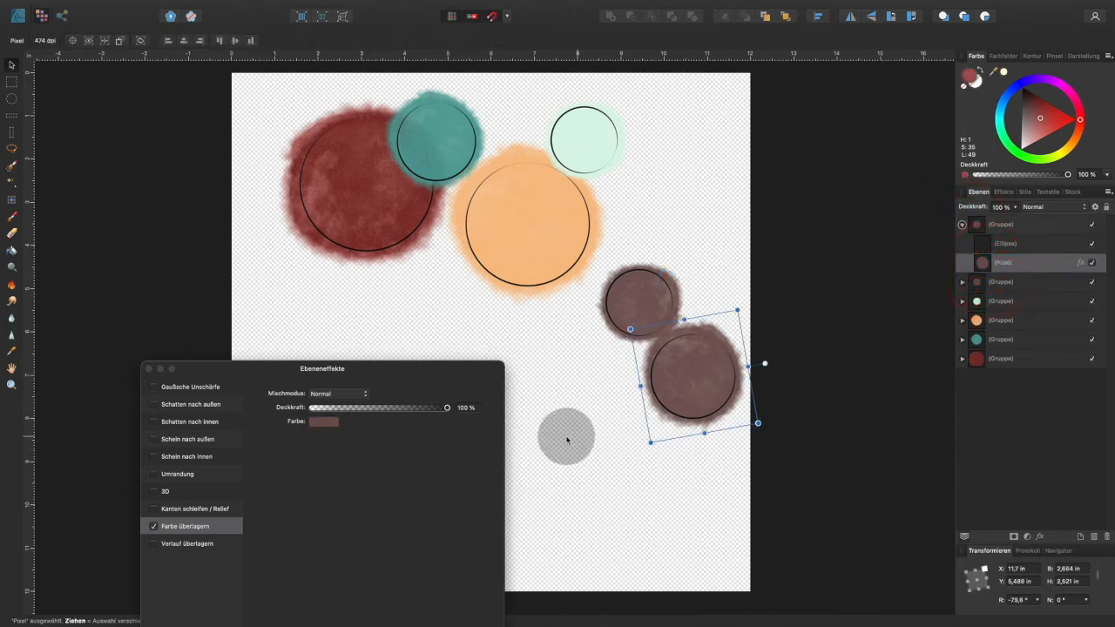
left_click(324, 423)
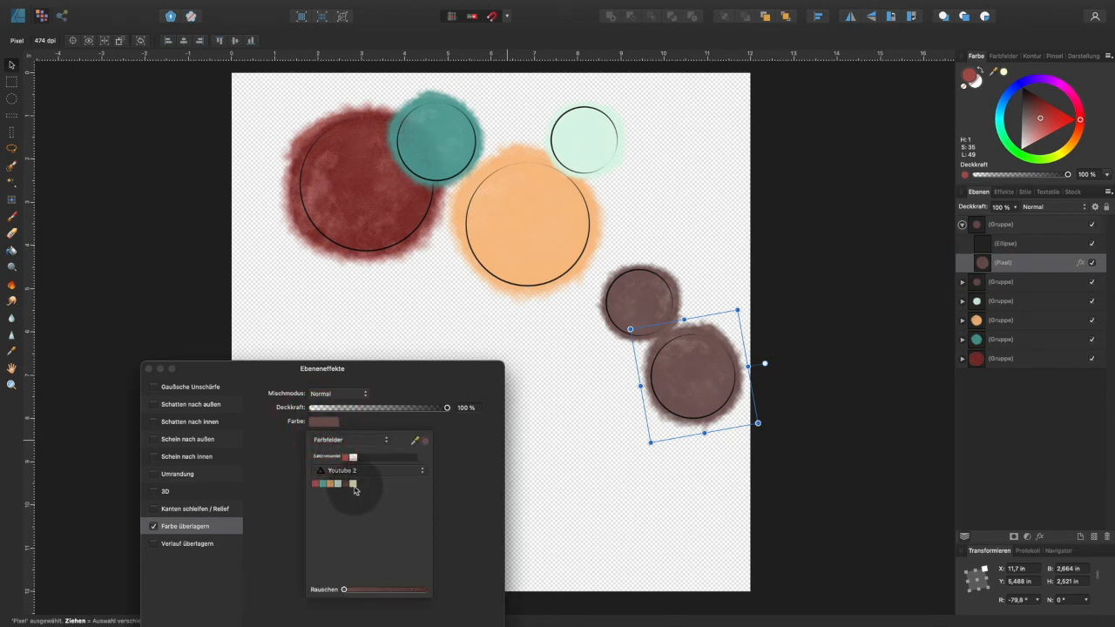
left_click(354, 486)
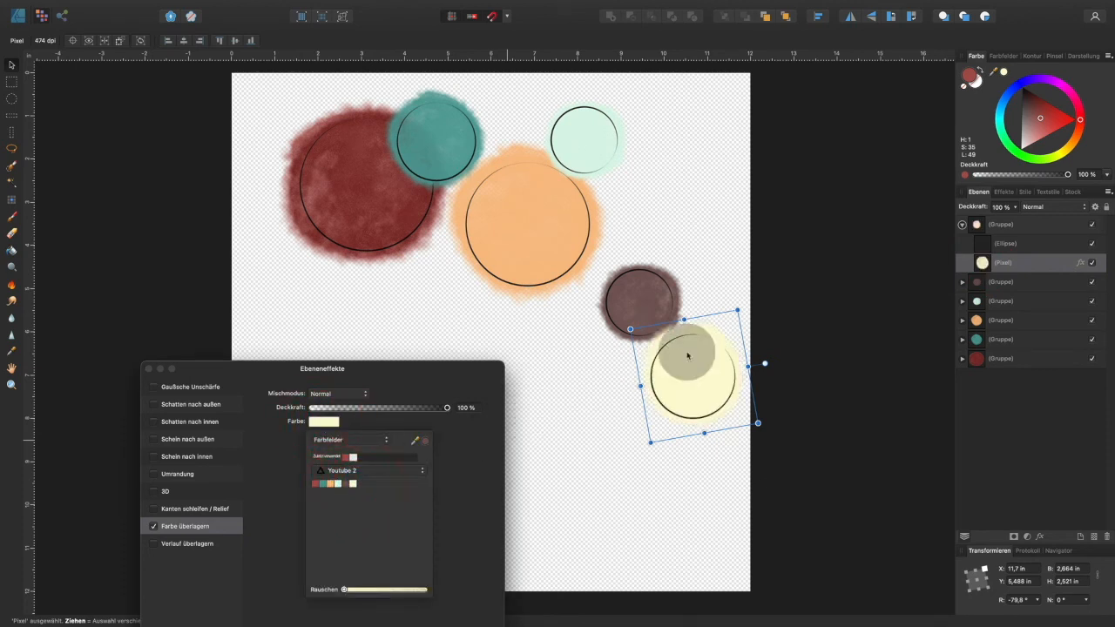
left_click(738, 311)
left_click_drag(738, 311, 744, 299)
key("super+z")
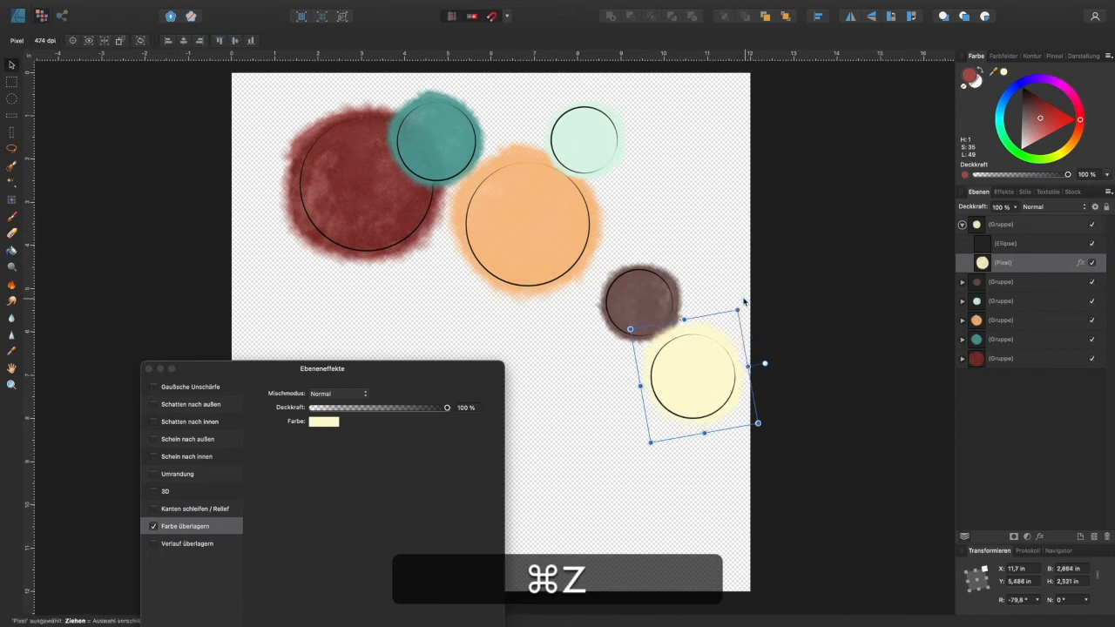
Step: Enlarge the whole cream circle group to about 3.90 × 3.92 in and nudge it toward the artboard's right edge
left_click(962, 225)
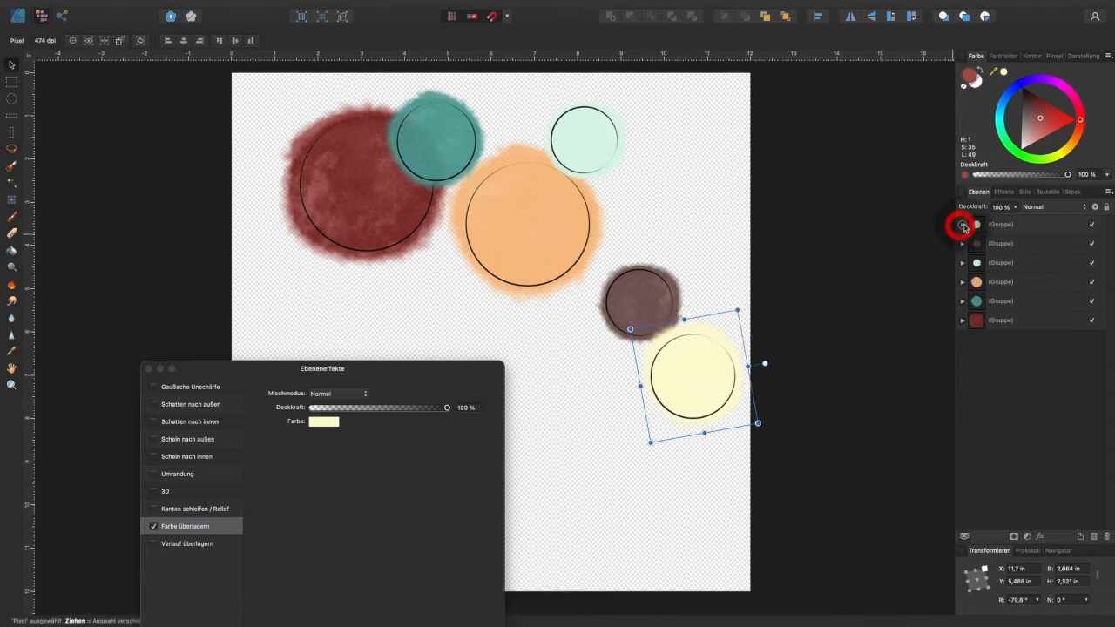
left_click(977, 226)
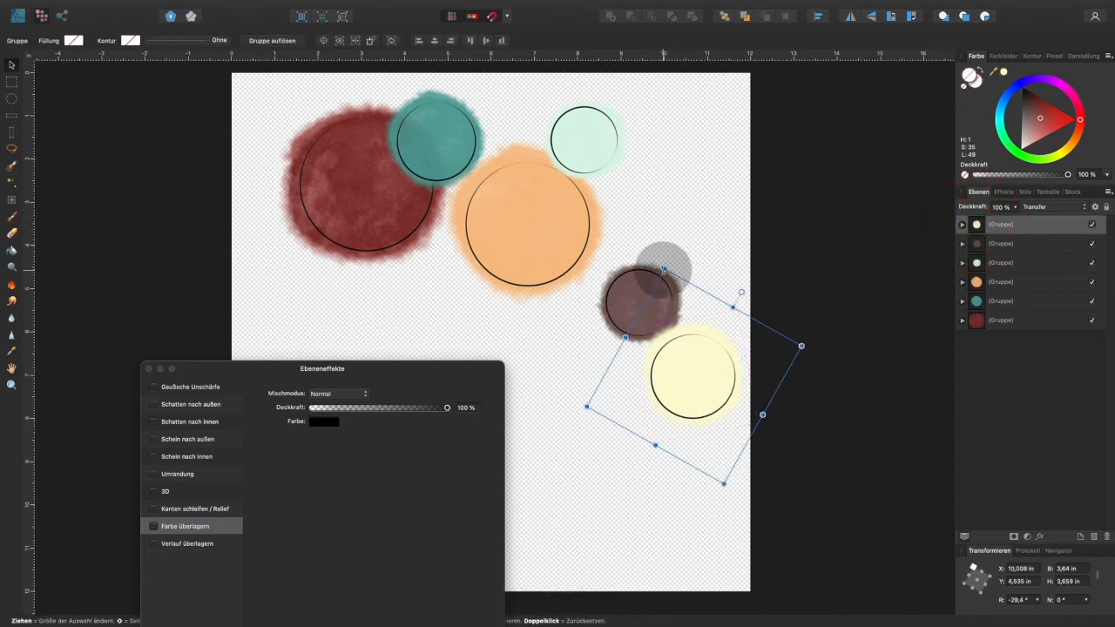
left_click_drag(664, 268, 655, 254)
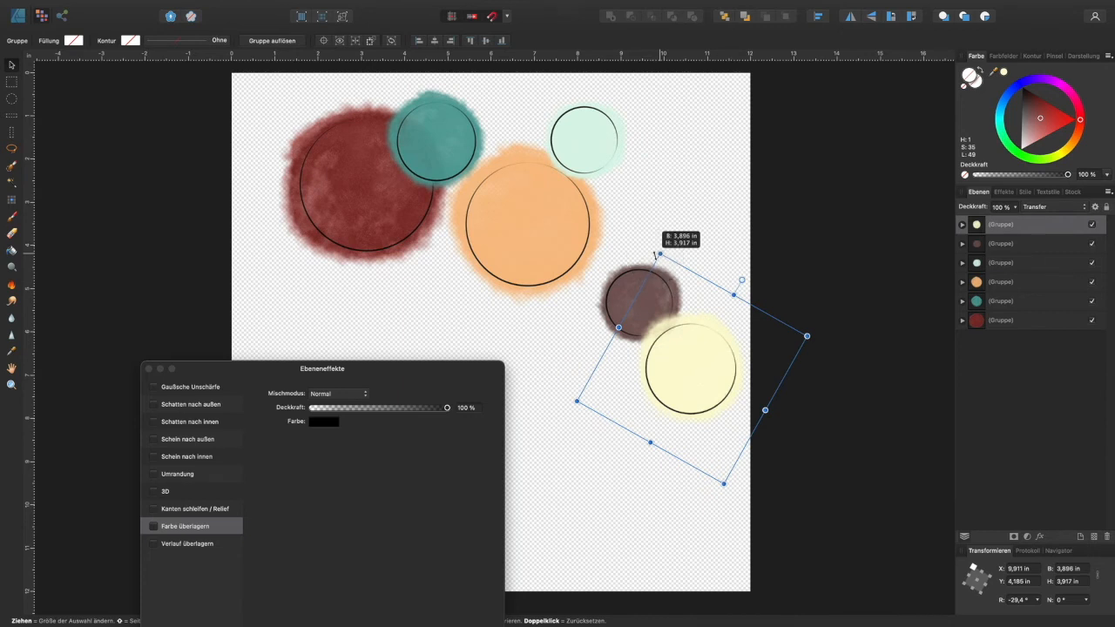
left_click_drag(687, 350, 697, 352)
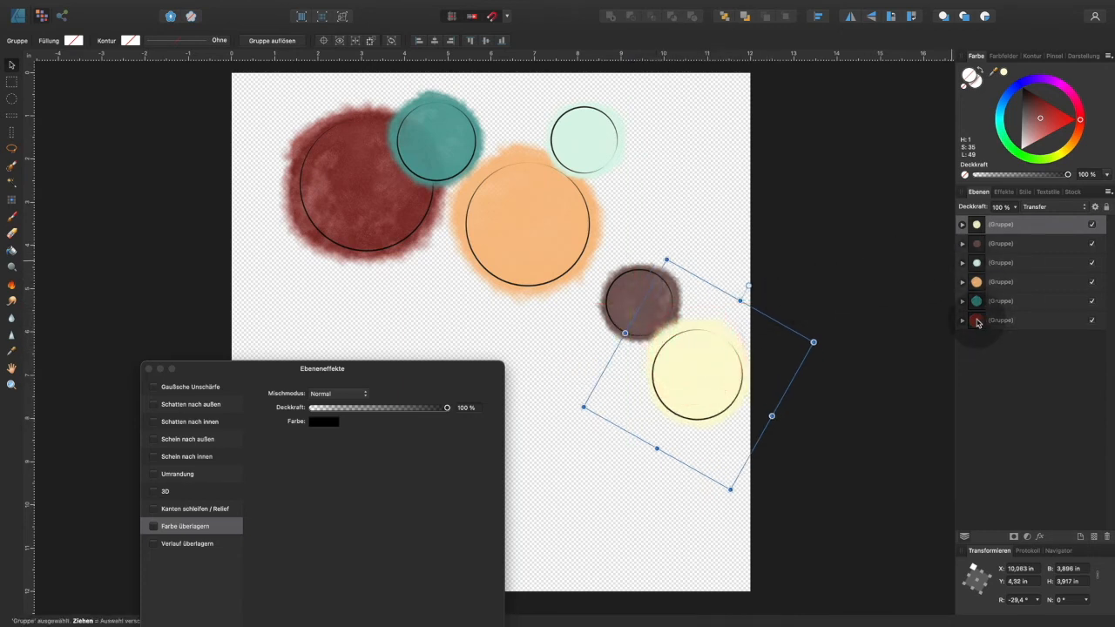
Step: Move all six circle groups together to X 0.55 in, Y 0 in, and combine them into one group
key("shift")
left_click(978, 322, "shift")
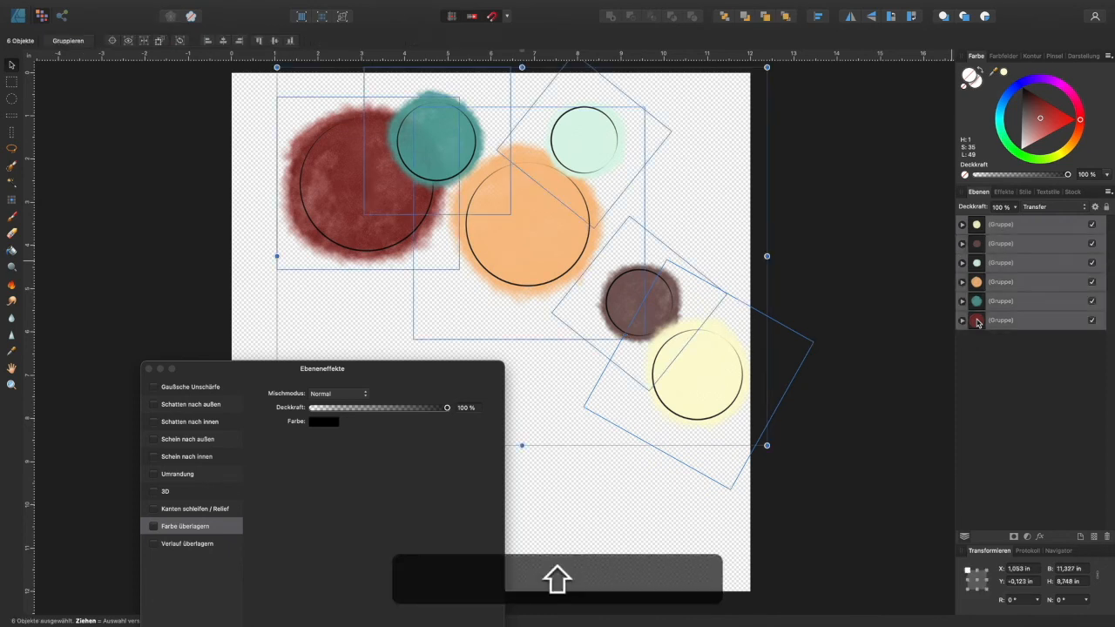
left_click_drag(543, 210, 525, 225)
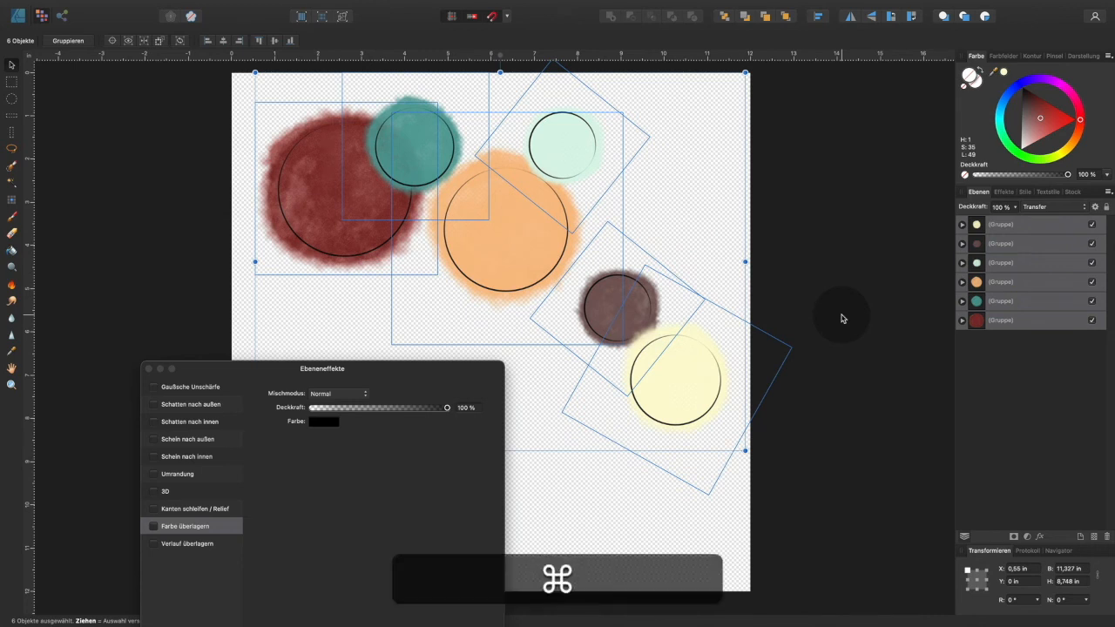
key("super+g")
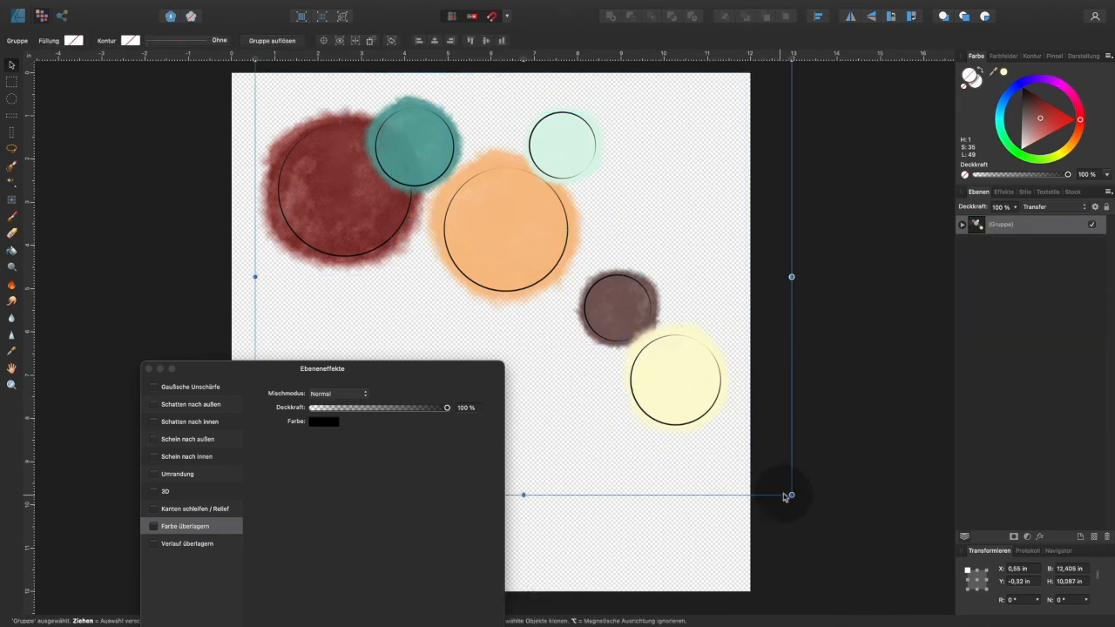
Step: Shrink the combined circle group to about 8.68 × 7.06 in, place it near the artboard's upper edge, and close the layer effects
left_click_drag(790, 495, 607, 375)
left_click_drag(403, 182, 441, 210)
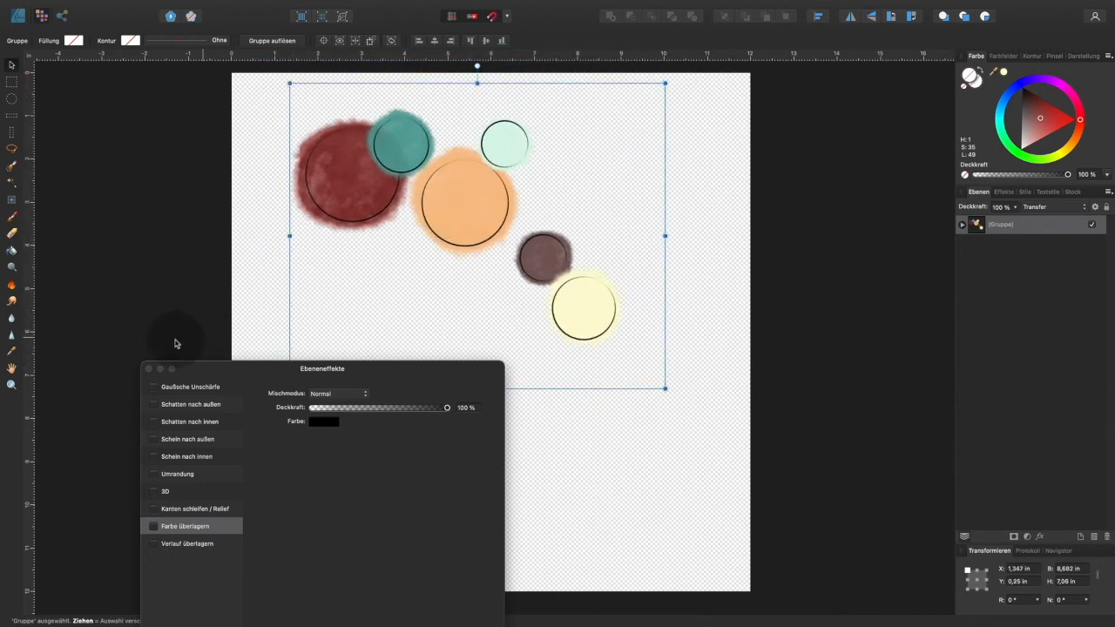
left_click(148, 370)
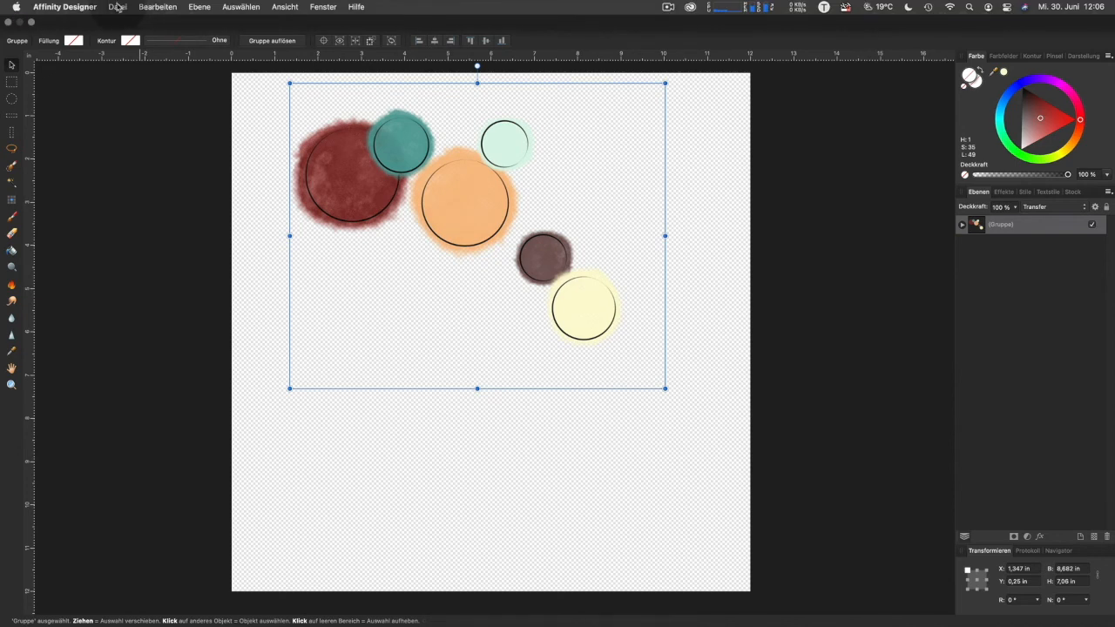
Step: Export only the selected circle group as a PNG named Ohne Titel to the Schreibtisch folder
left_click(118, 7)
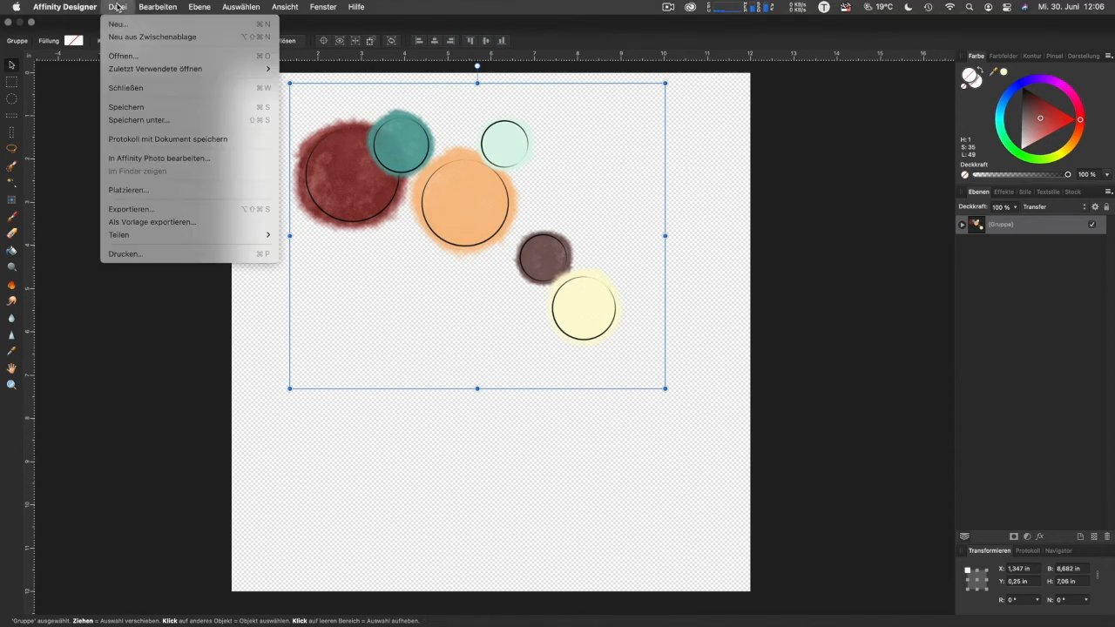
left_click(156, 211)
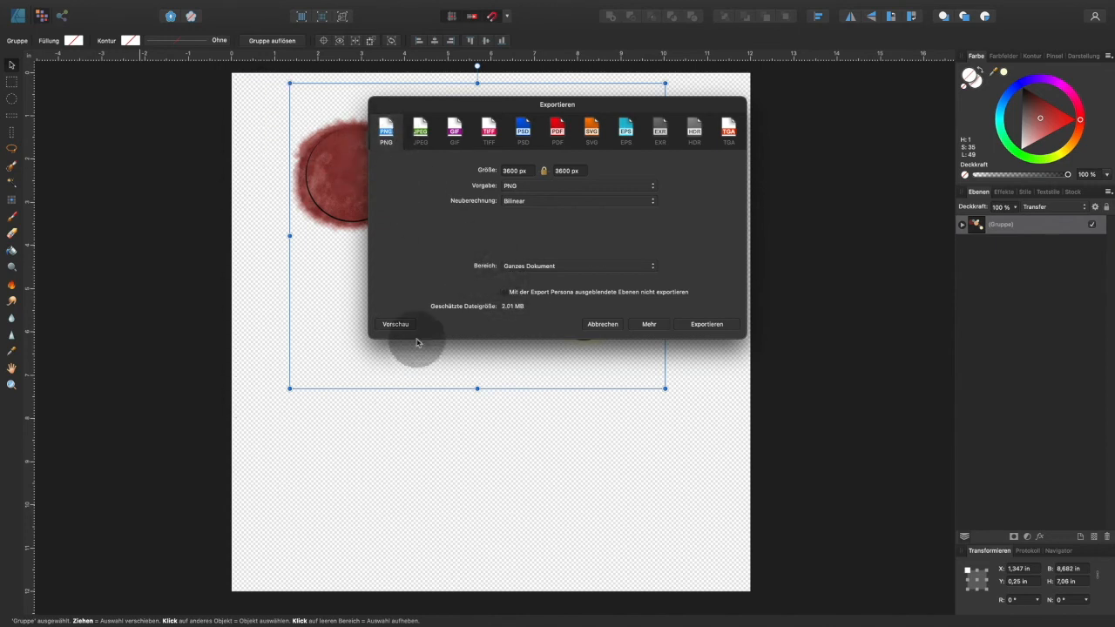
left_click(555, 269)
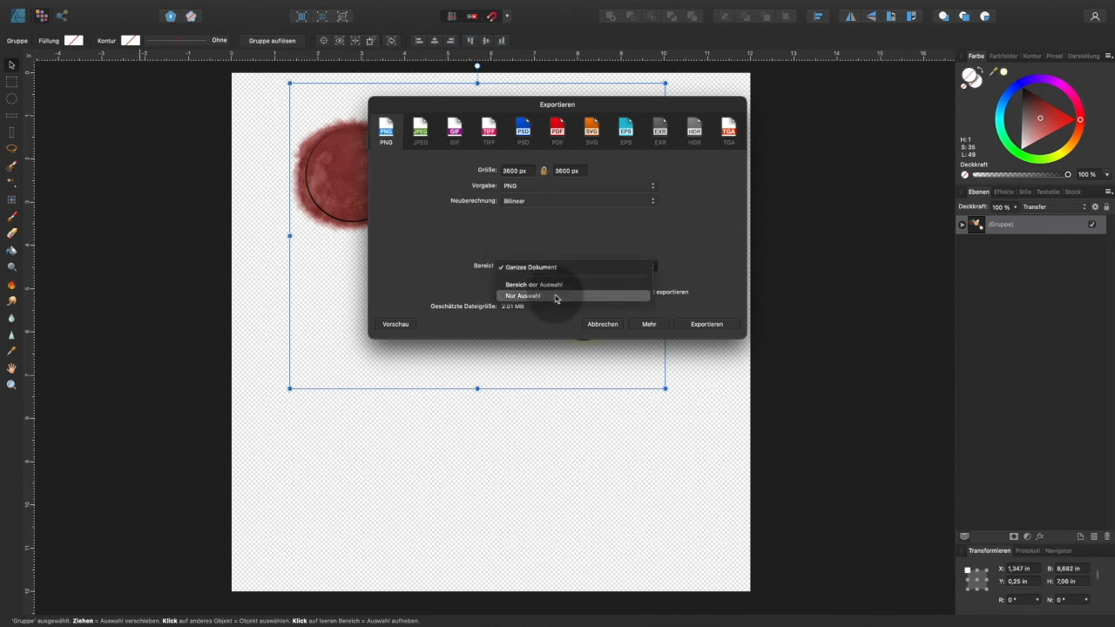
left_click(556, 296)
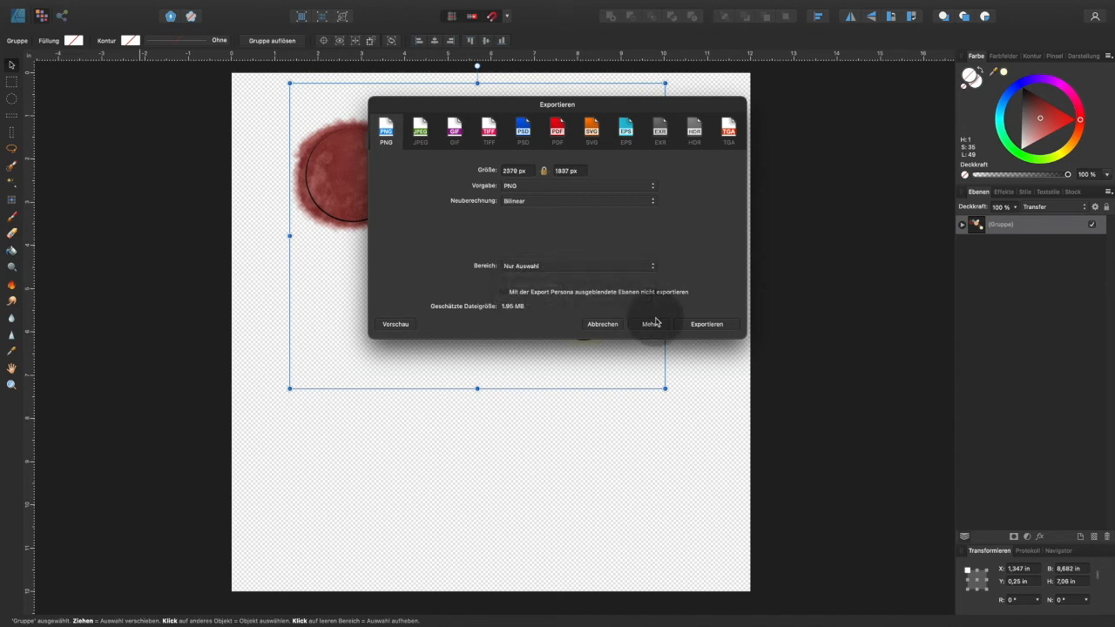
left_click(706, 324)
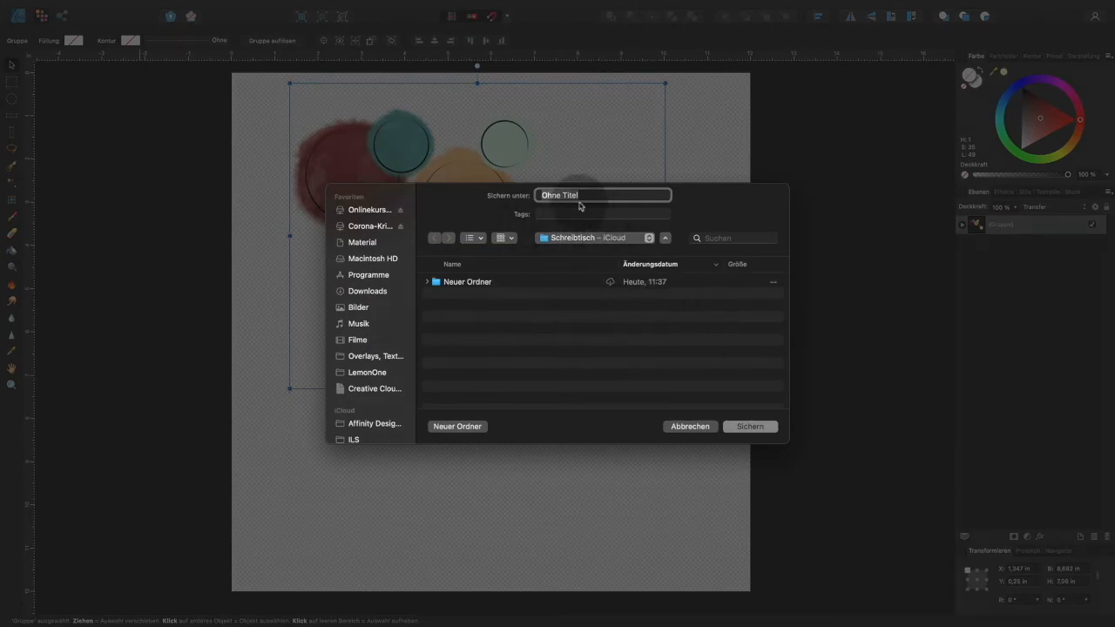
left_click(751, 427)
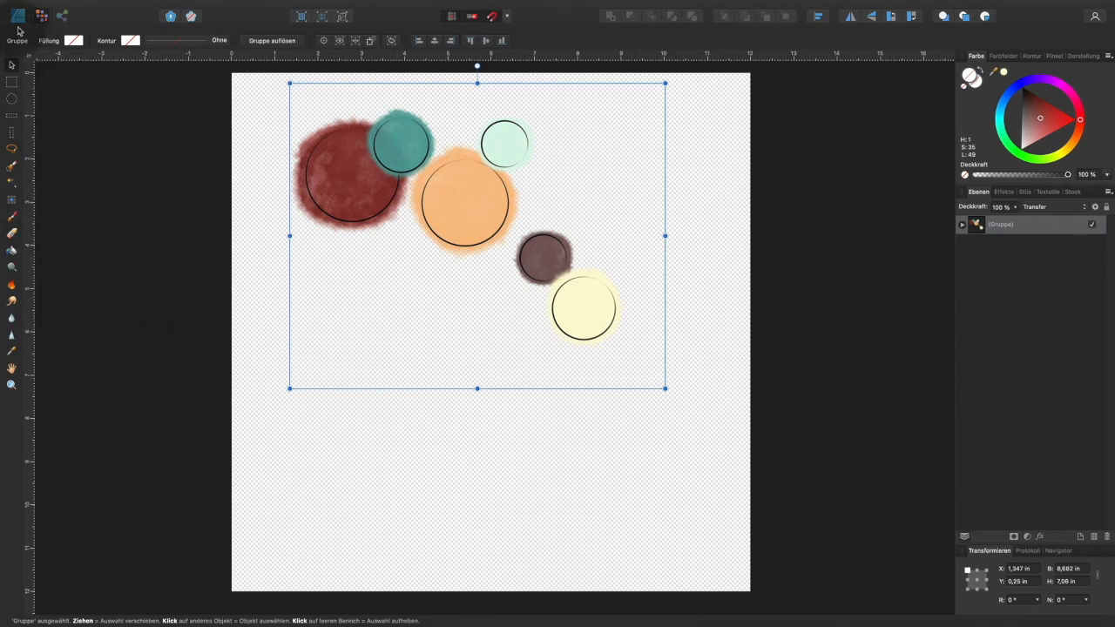
Step: Switch to the Designer Persona and place the image Ohne Titel.png at its default size on the artboard
left_click(17, 21)
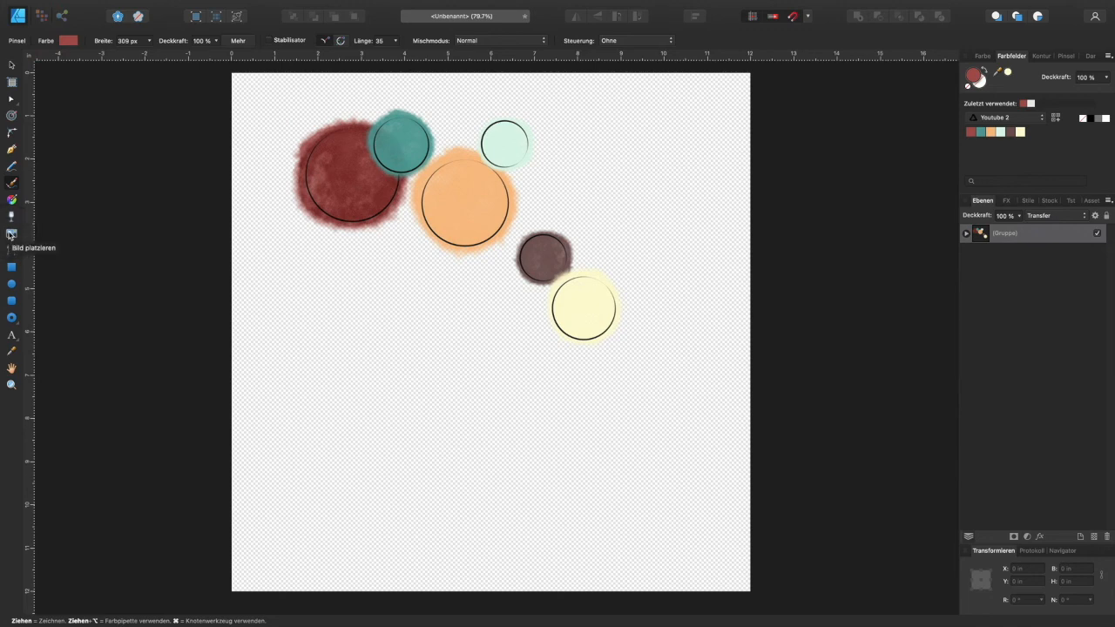
left_click(10, 234)
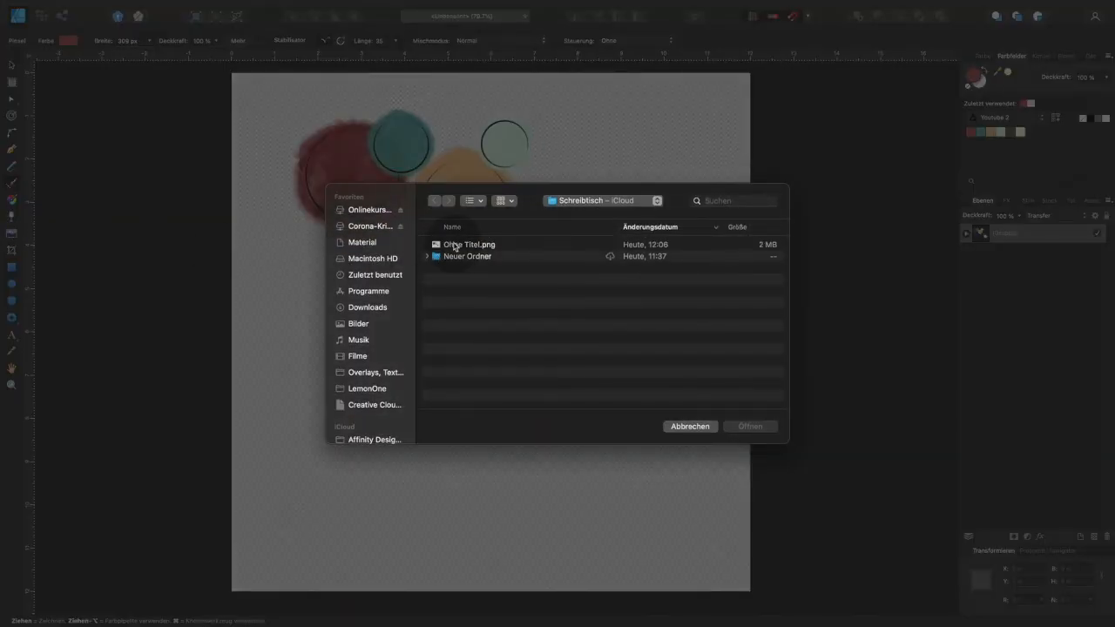
left_click(454, 245)
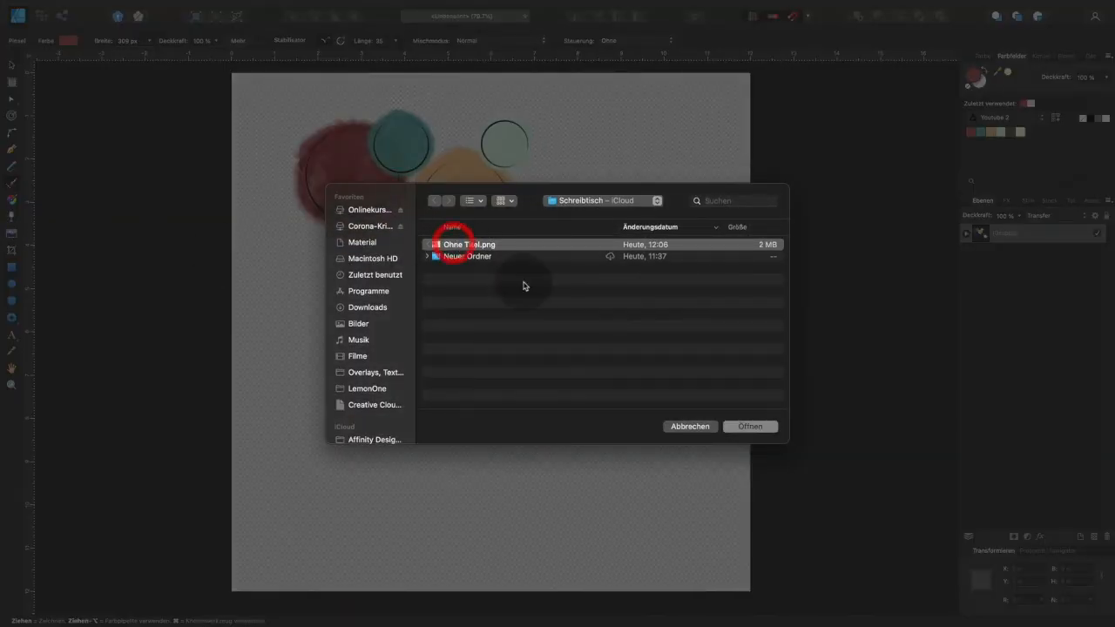
left_click(749, 426)
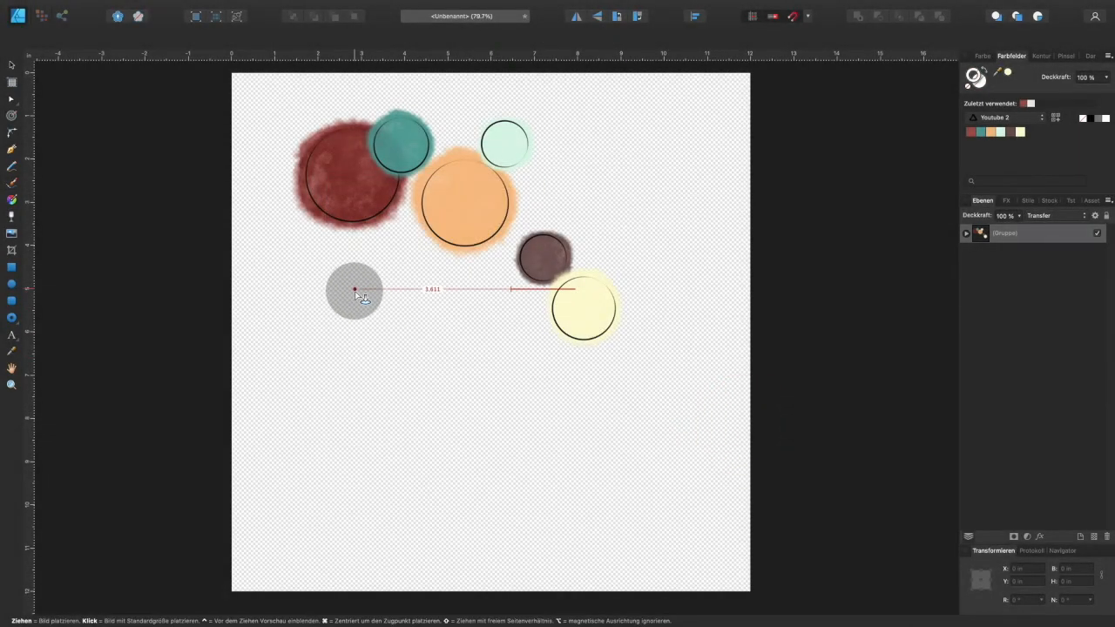
left_click(335, 301)
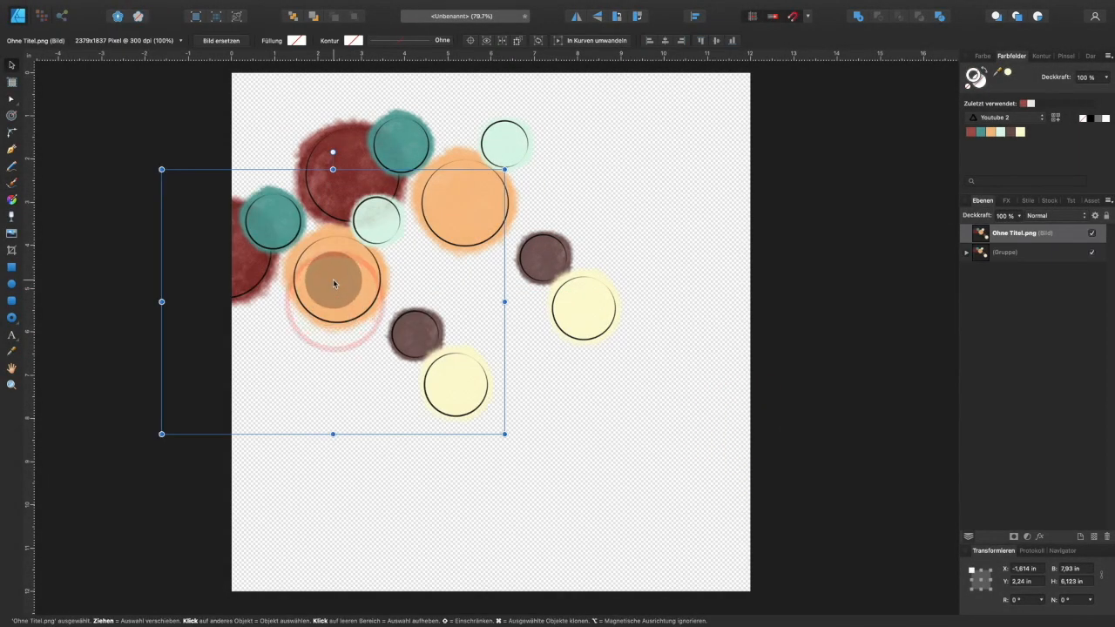
Step: Shrink the placed image to about 4.28 × 3.31 in and move it to the artboard's upper-right corner
left_click_drag(333, 283, 433, 416)
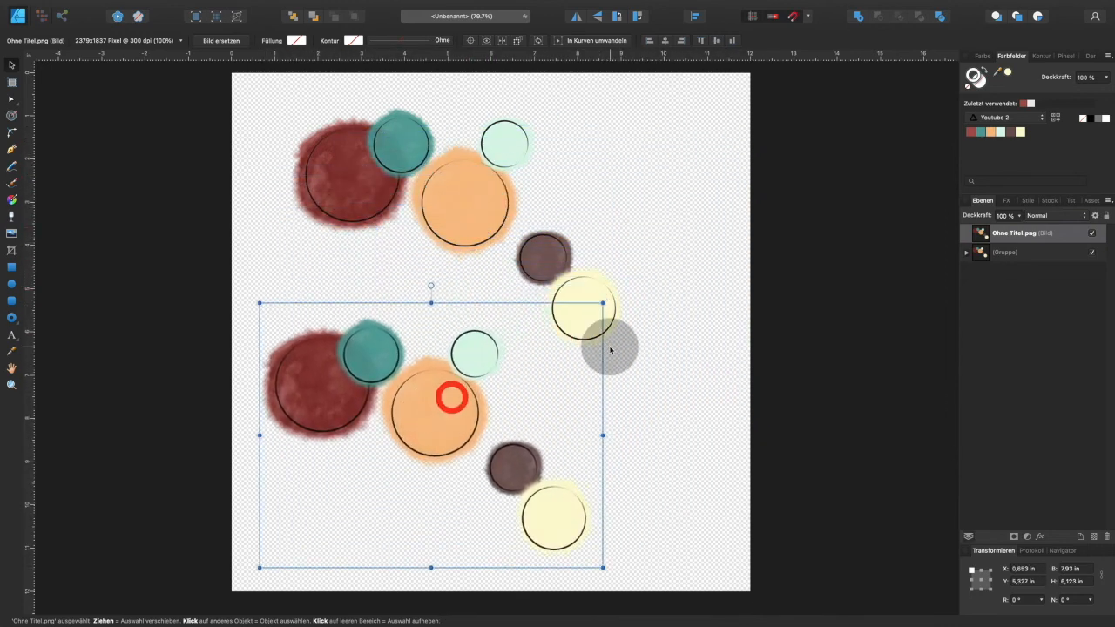
left_click_drag(601, 303, 458, 450)
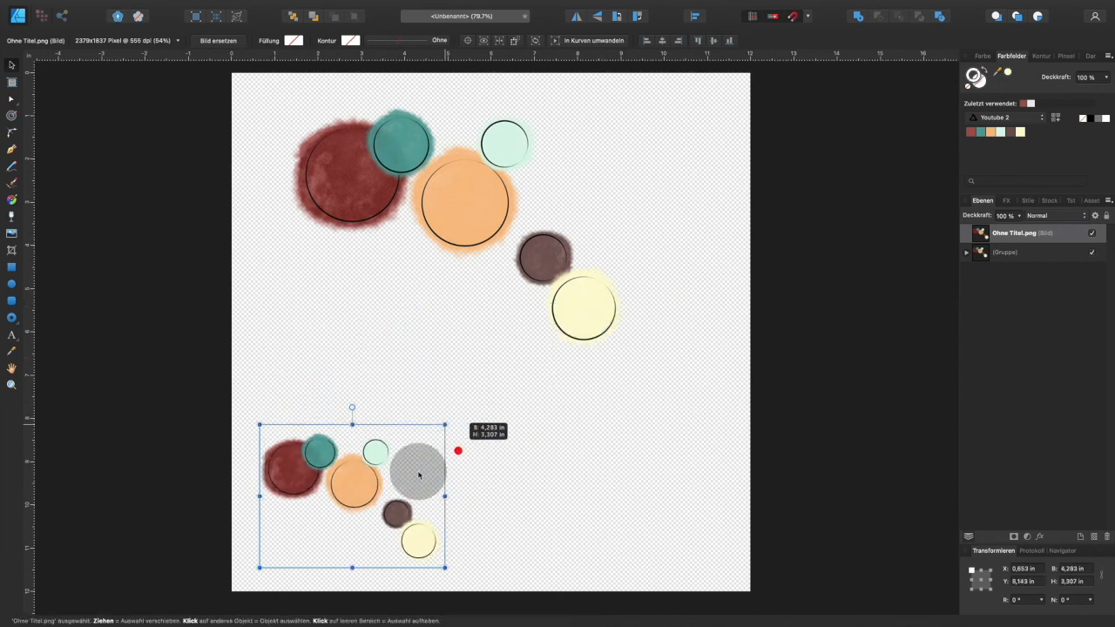
left_click_drag(352, 493, 653, 144)
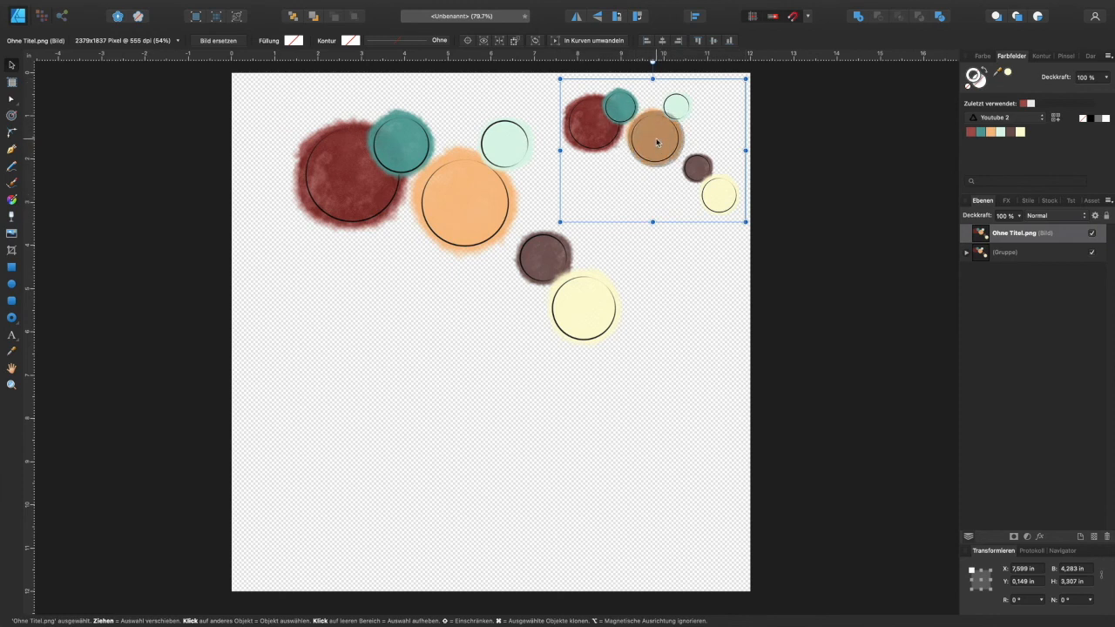
Step: Enable the Farbe überlagern layer effect on the placed image, moving the effects dialog clear of it
left_click(1041, 541)
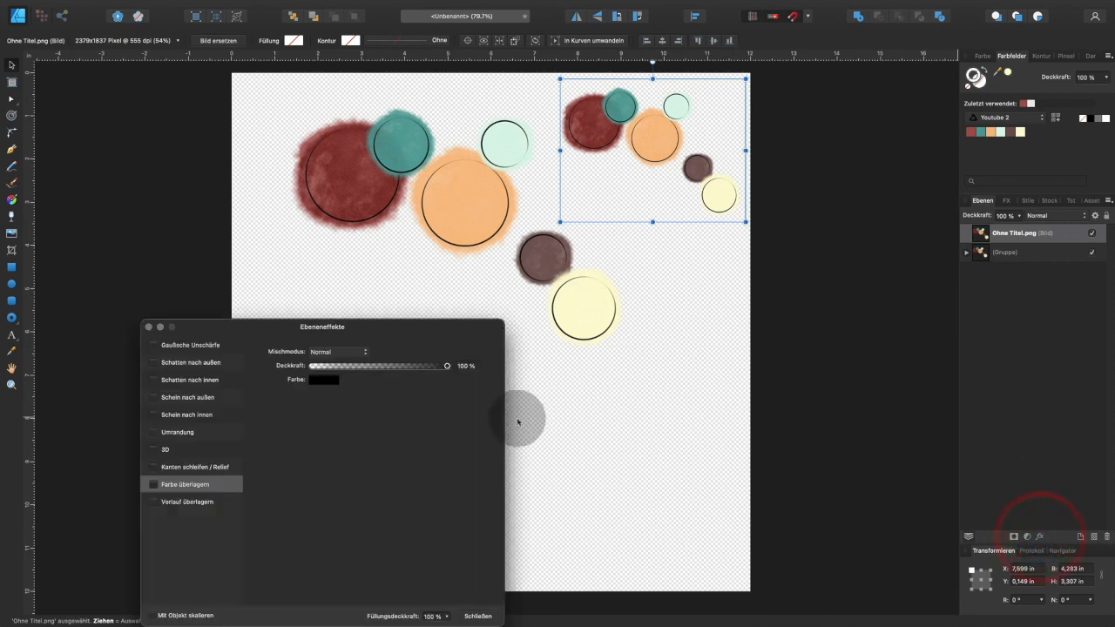
left_click_drag(463, 322, 804, 261)
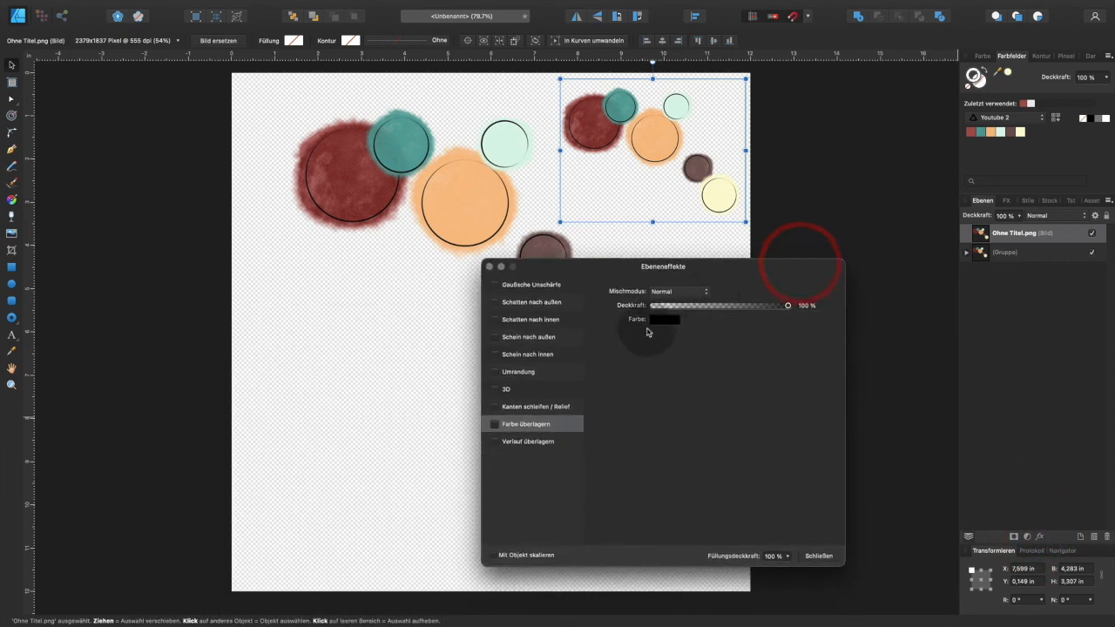
left_click(494, 425)
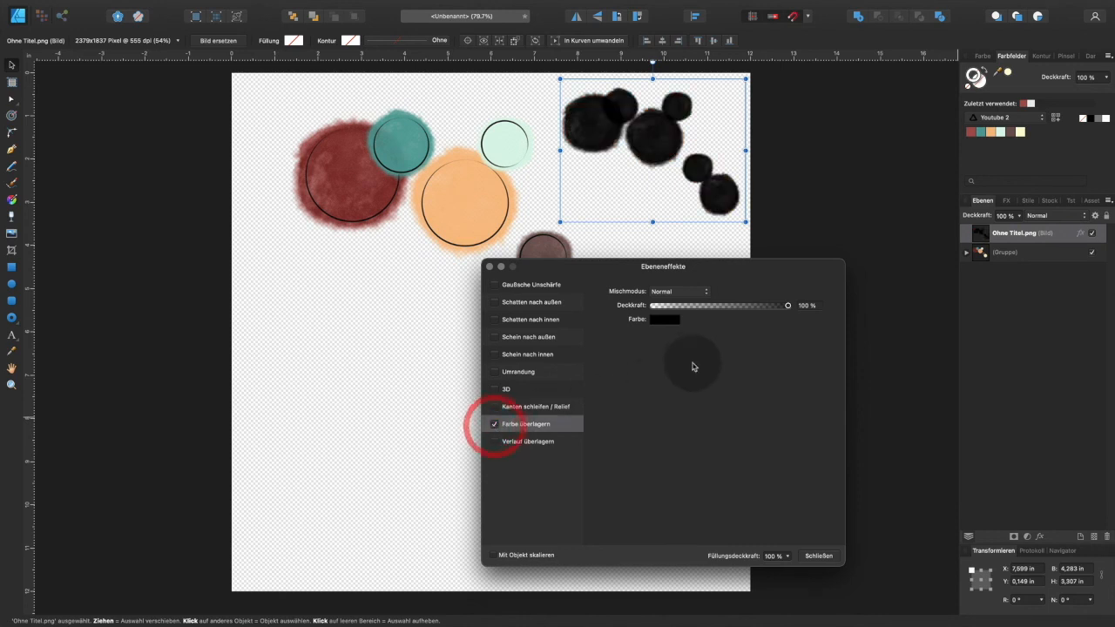
Step: Set the overlay colour to a muted green of about R 118, G 153, B 125 and its blend mode to Lineares Licht
left_click(664, 320)
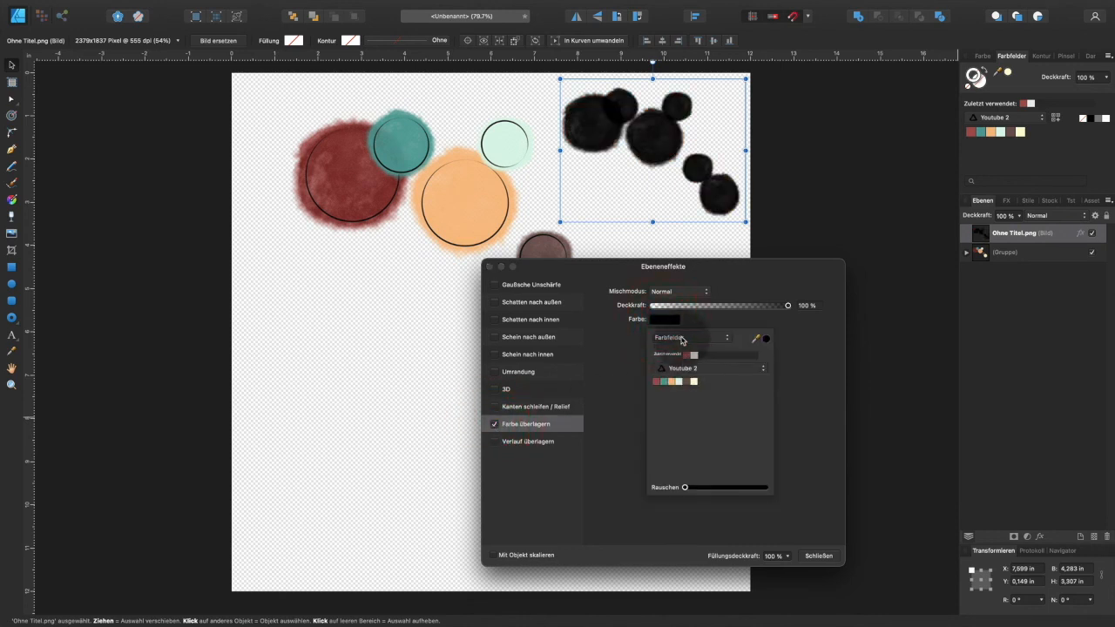
left_click(683, 337)
left_click(676, 202)
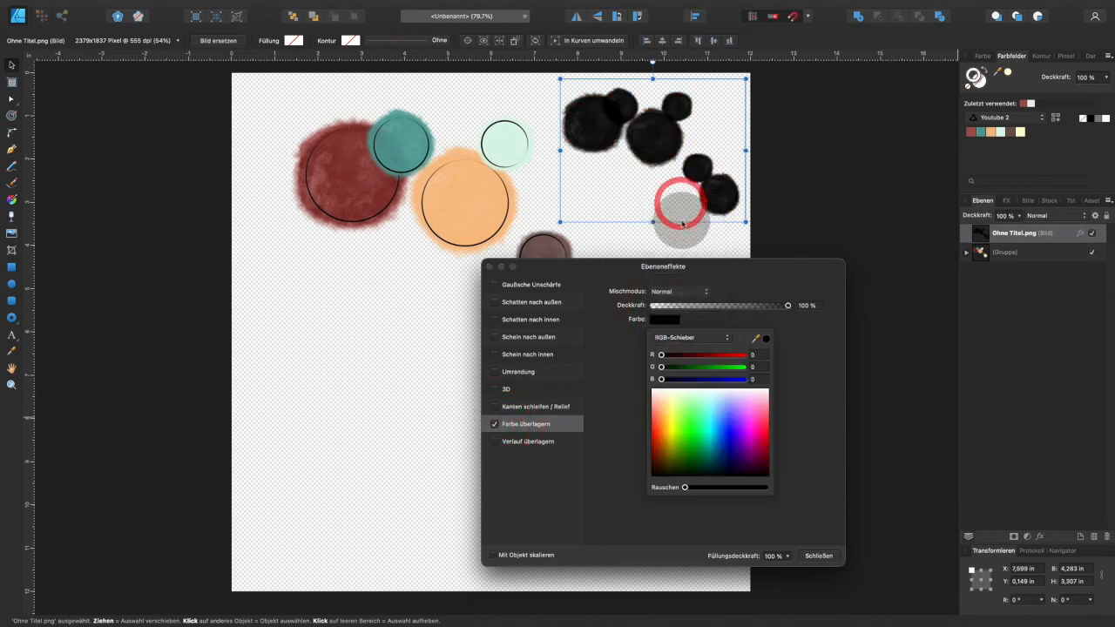
left_click(700, 356)
left_click(710, 367)
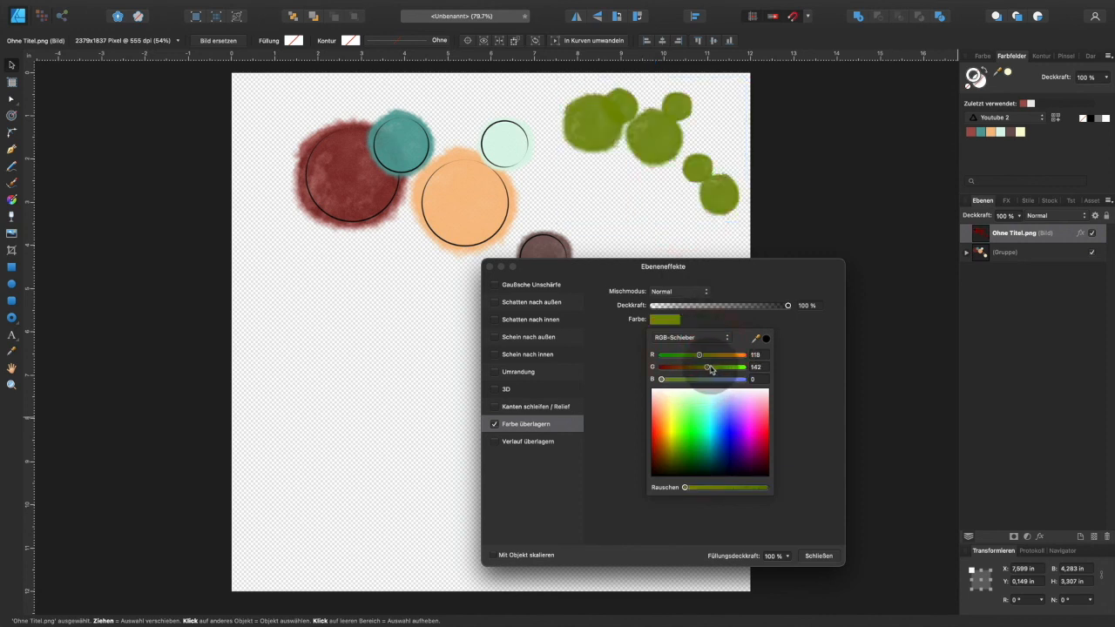
left_click(715, 379)
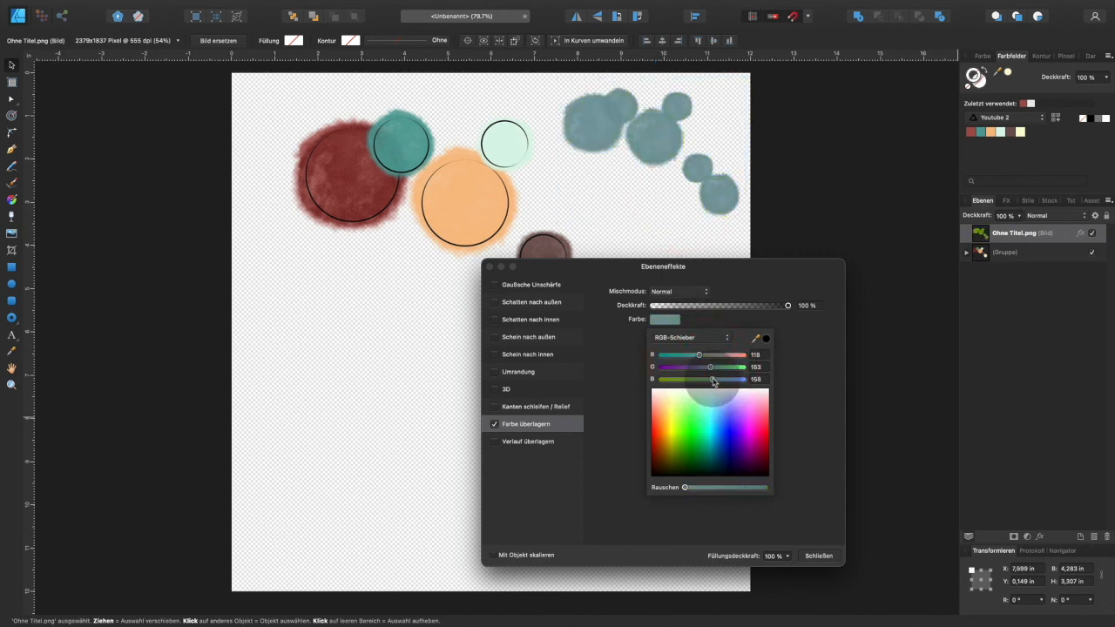
left_click(708, 378)
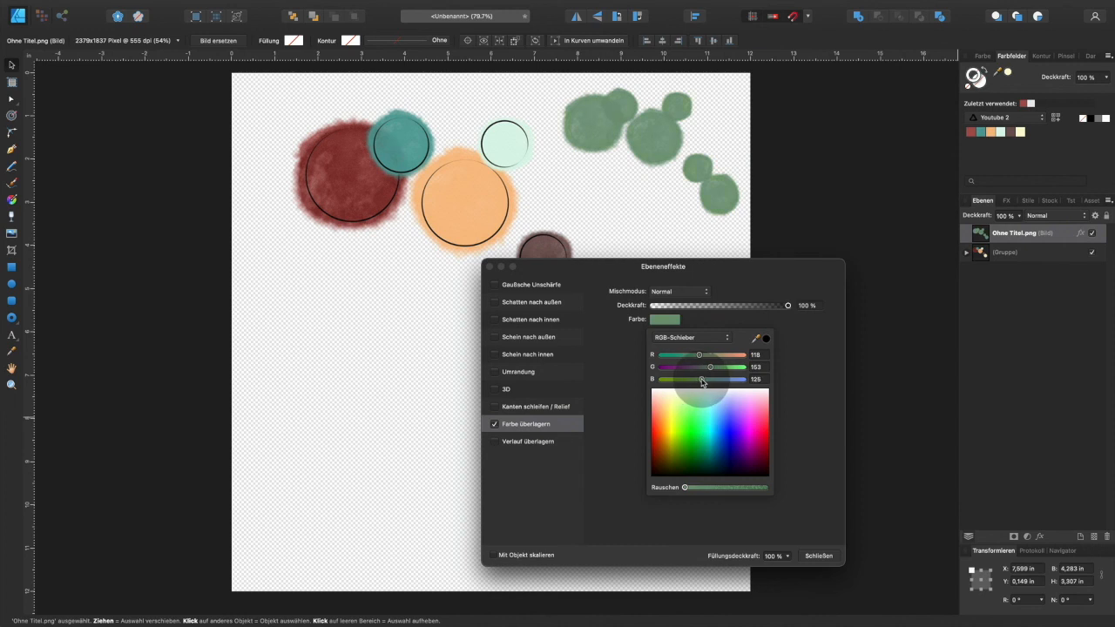
left_click(666, 292)
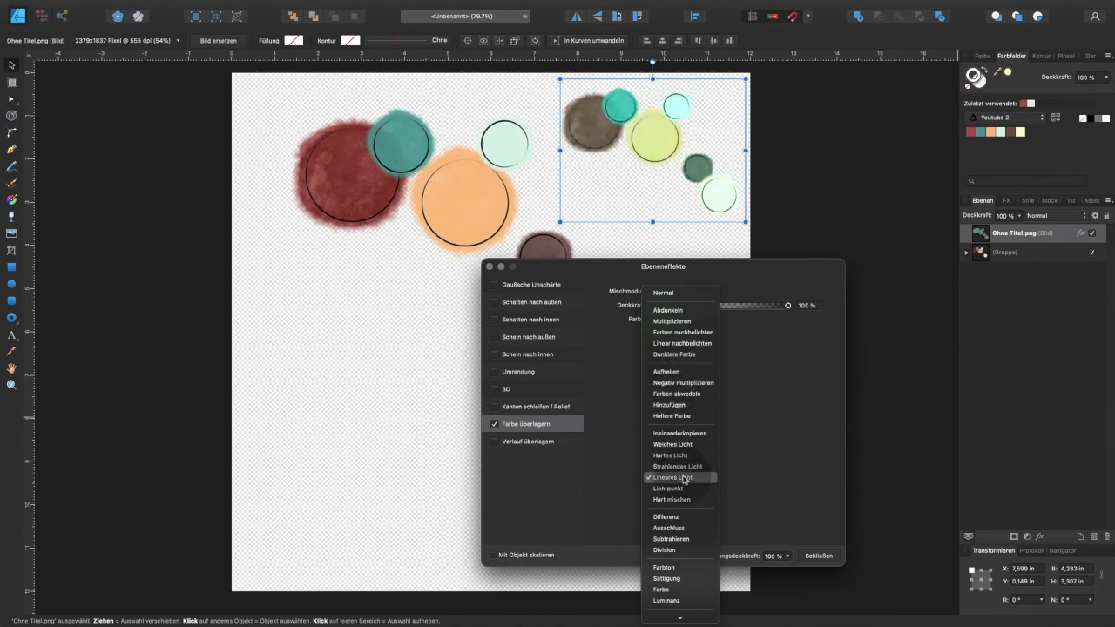
left_click(684, 479)
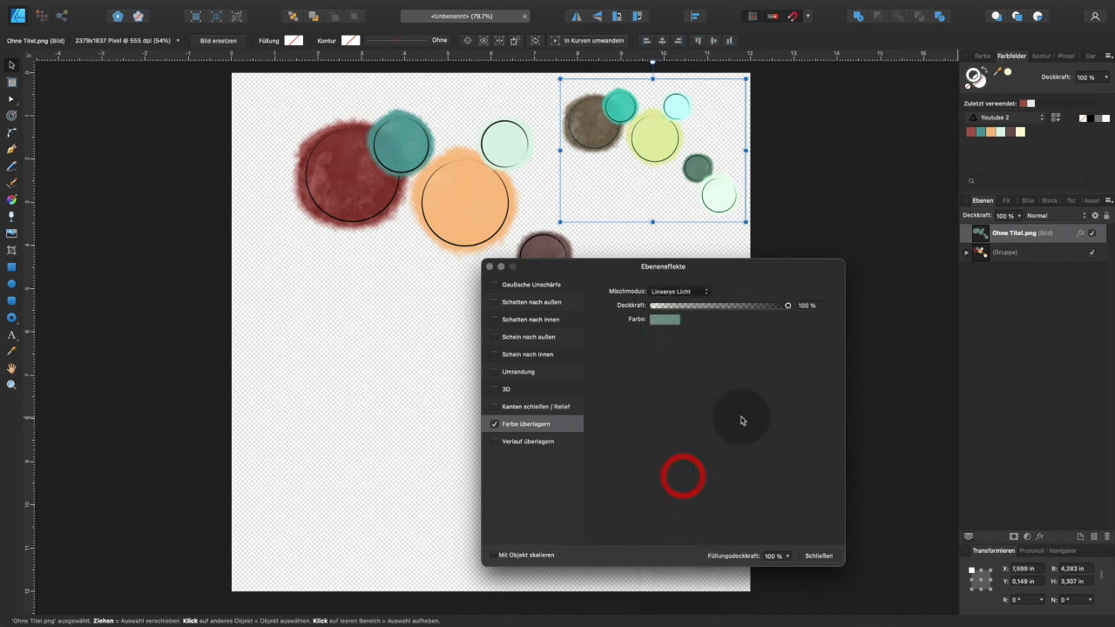